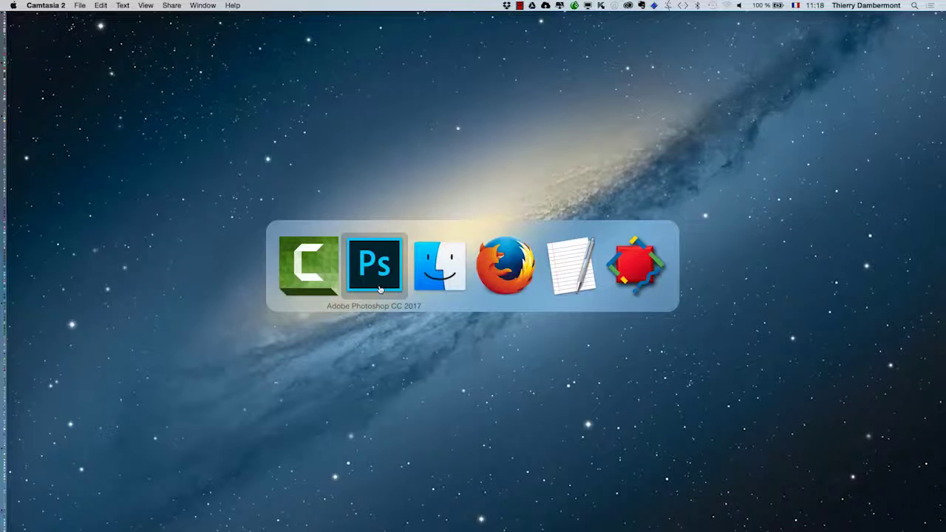
Bring Photoshop forward and move the Actions panel to the screen centre, widening it.
{"action": "left_click", "coordinate": [379, 285]}
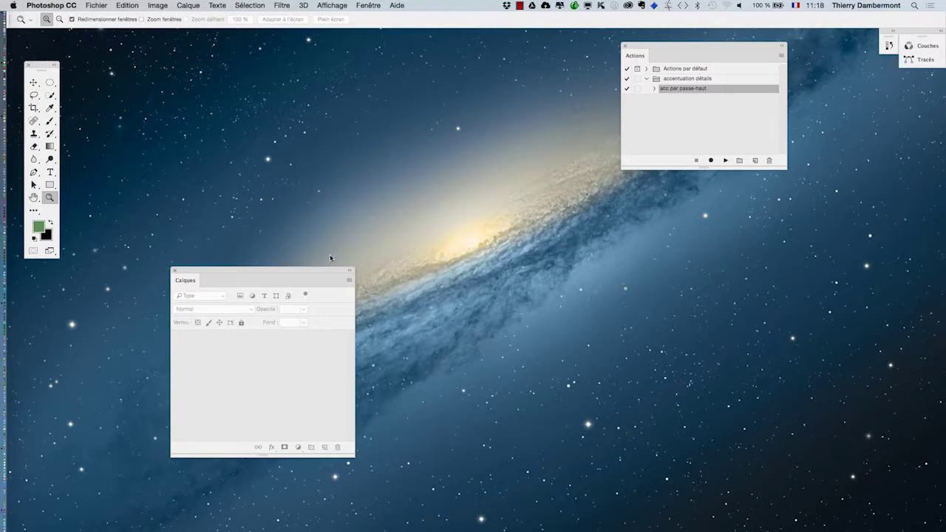
{"action": "left_click_drag", "start_coordinate": [662, 46], "coordinate": [491, 134]}
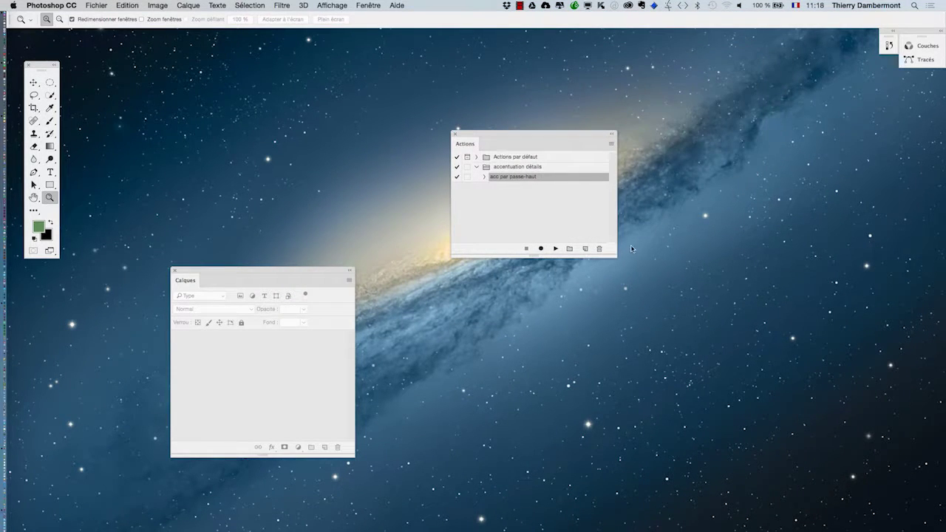
{"action": "left_click_drag", "start_coordinate": [615, 255], "coordinate": [740, 235]}
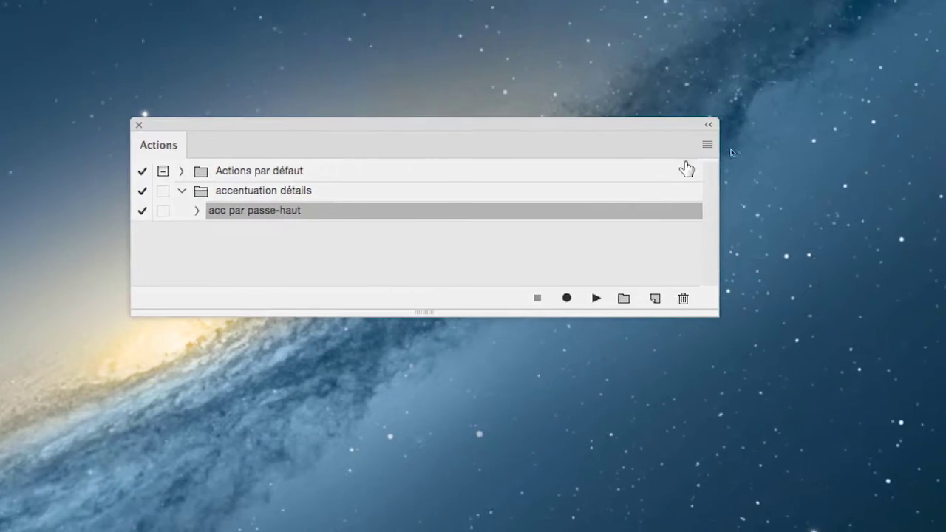
In Options d'action for 'acc par passe-haut', set Touche de fonction to F7.
{"action": "left_click", "coordinate": [694, 160]}
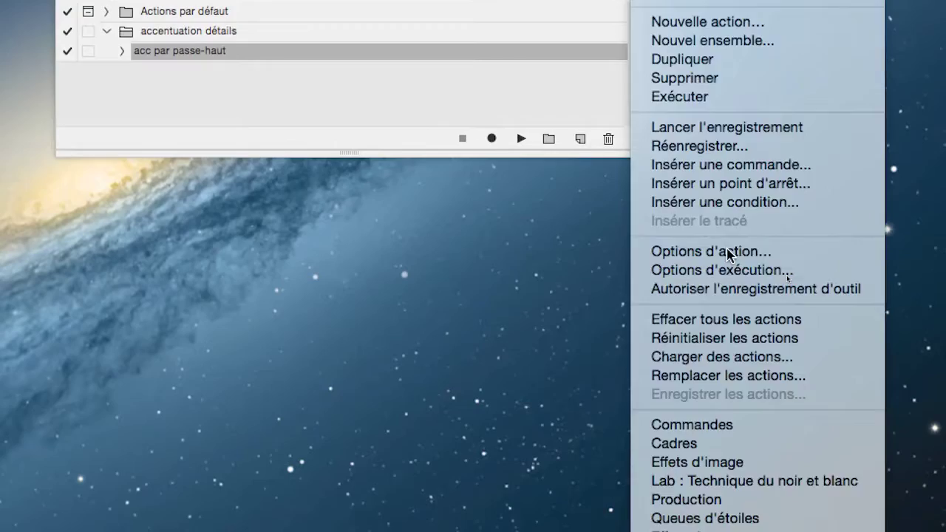
{"action": "left_click", "coordinate": [728, 254]}
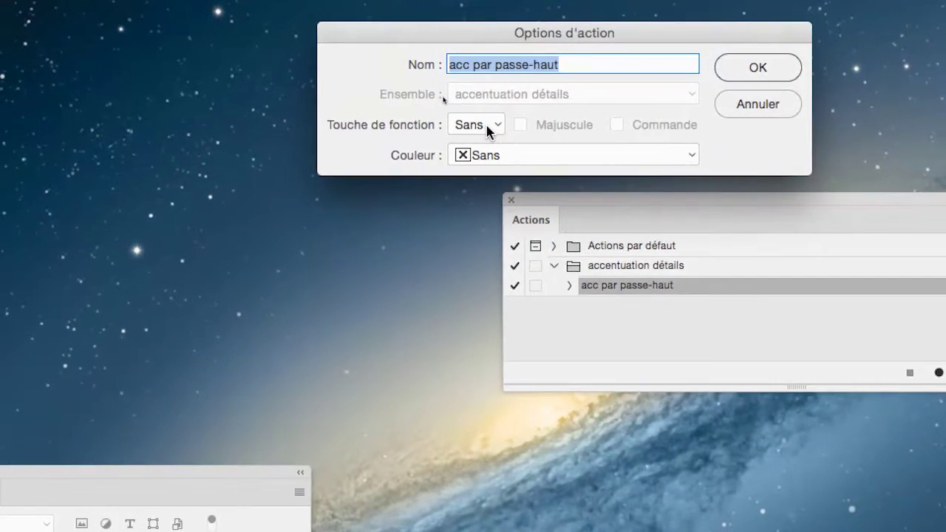
{"action": "left_click", "coordinate": [489, 127]}
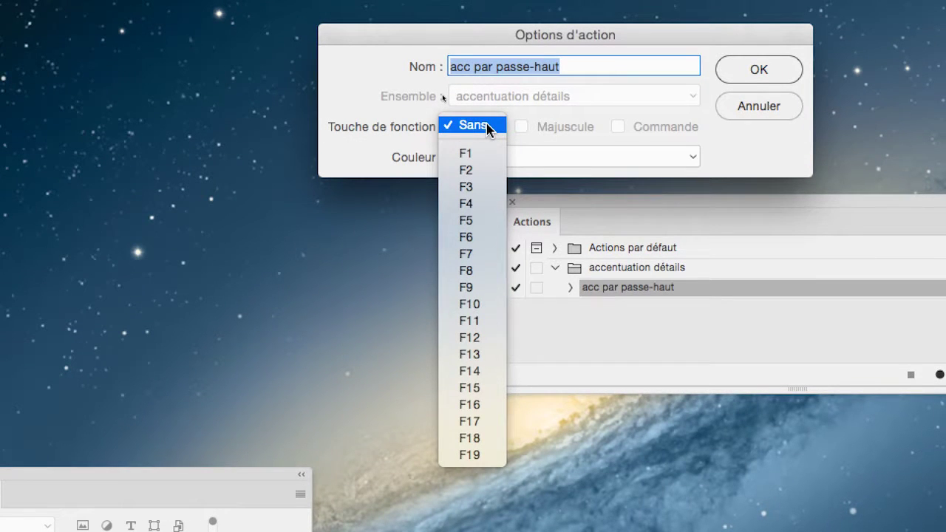
{"action": "left_click", "coordinate": [487, 129]}
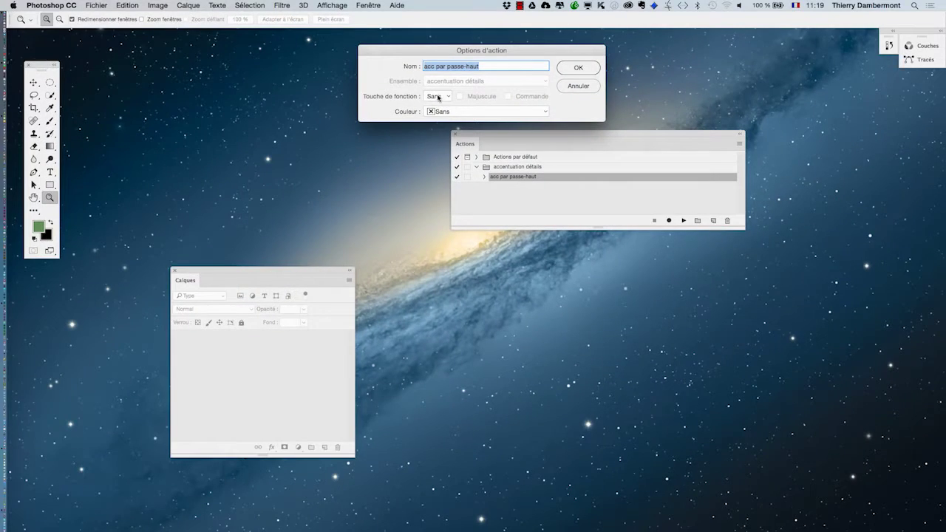
{"action": "left_click", "coordinate": [439, 97]}
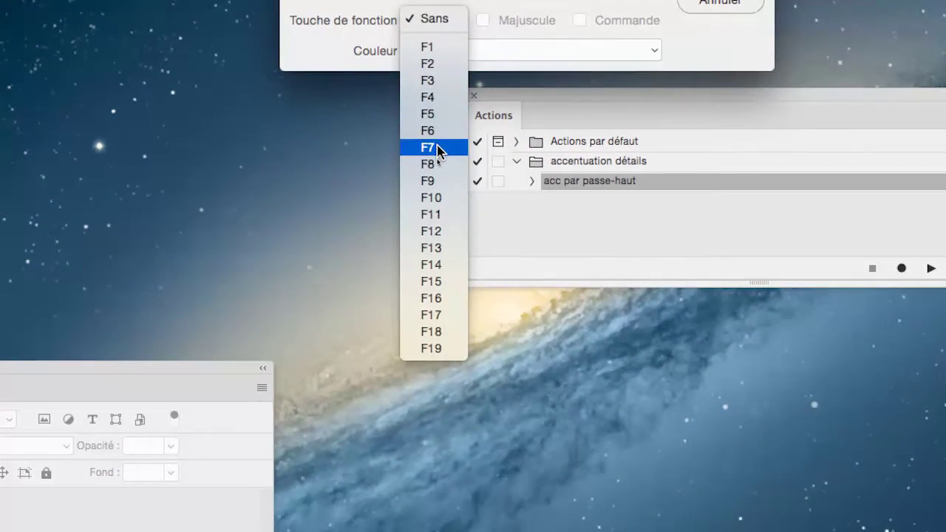
{"action": "left_click", "coordinate": [438, 148]}
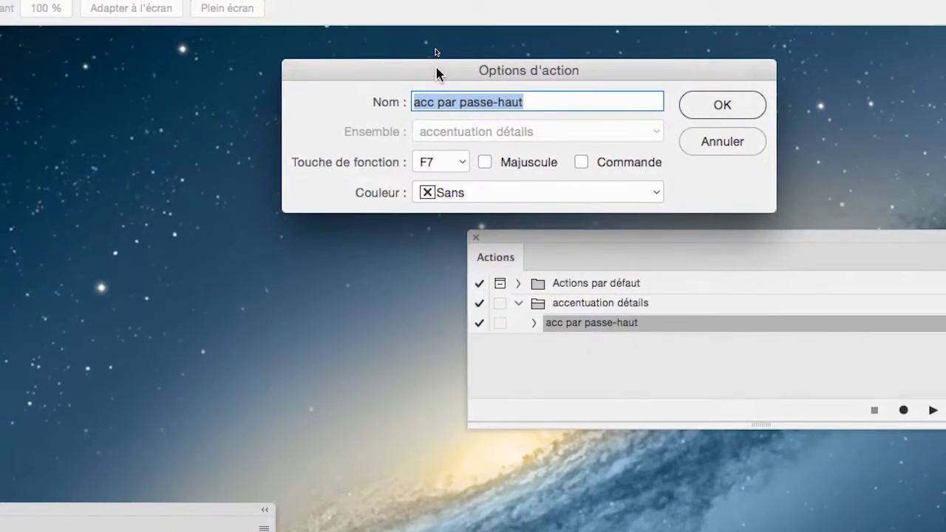
{"action": "left_click_drag", "start_coordinate": [436, 74], "coordinate": [326, 116]}
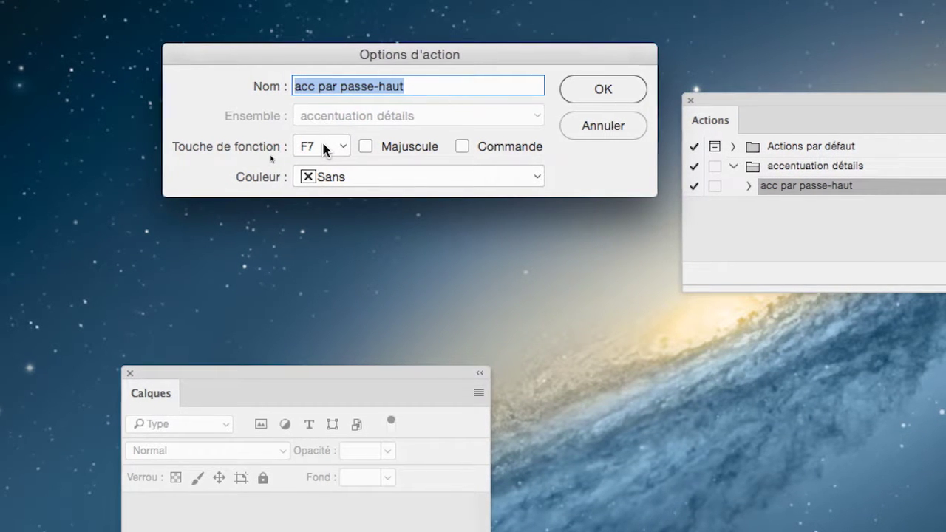
{"action": "left_click", "coordinate": [325, 148]}
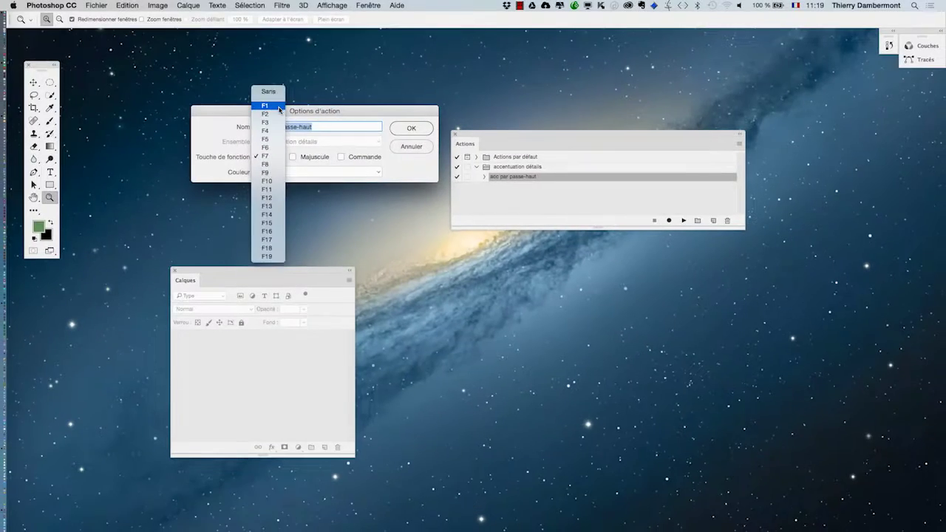
{"action": "left_click", "coordinate": [313, 189]}
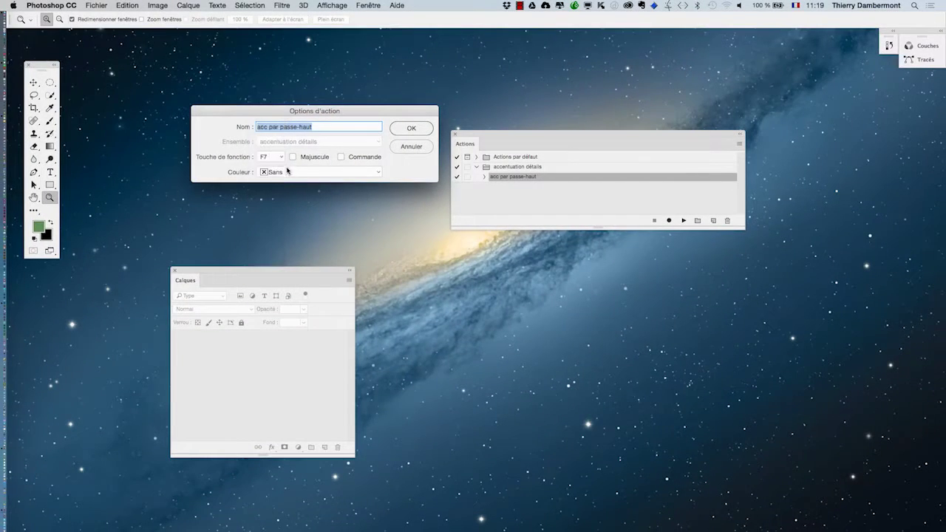
{"action": "left_click", "coordinate": [278, 159]}
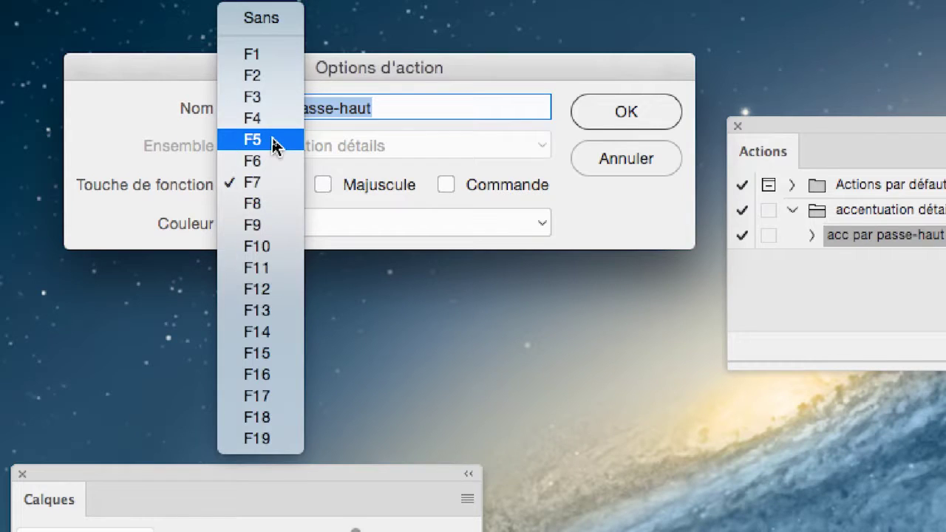
Change the action's shortcut to F5 with Majuscule and Commande, then move the Actions panel top right.
{"action": "left_click", "coordinate": [274, 141]}
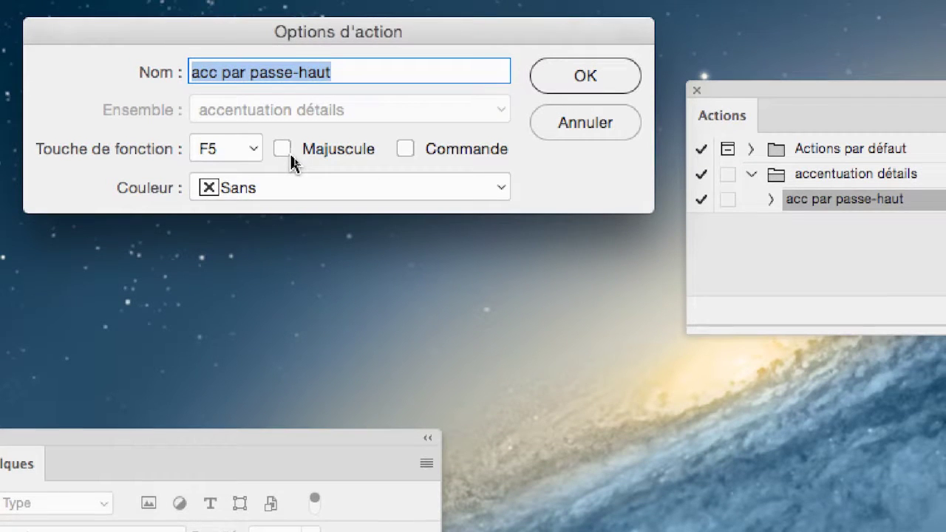
{"action": "left_click", "coordinate": [287, 151]}
{"action": "left_click", "coordinate": [406, 152]}
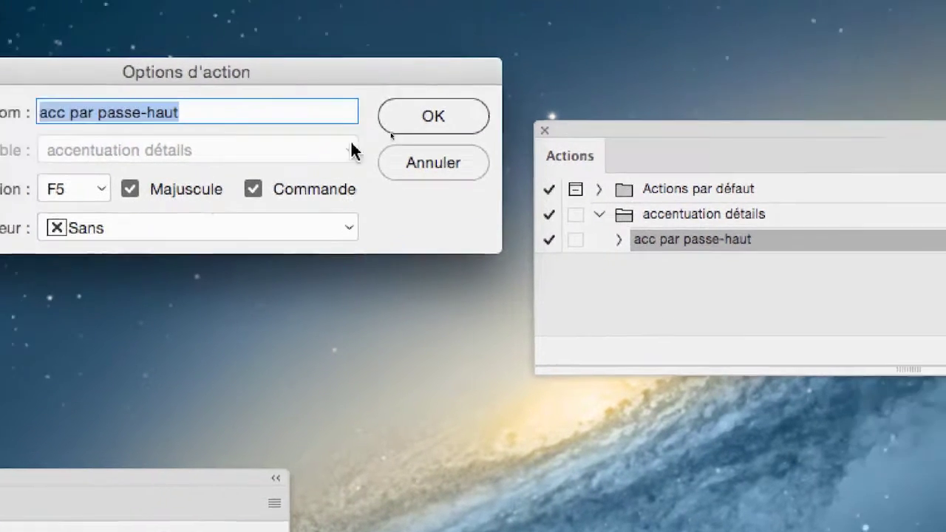
{"action": "left_click", "coordinate": [534, 78]}
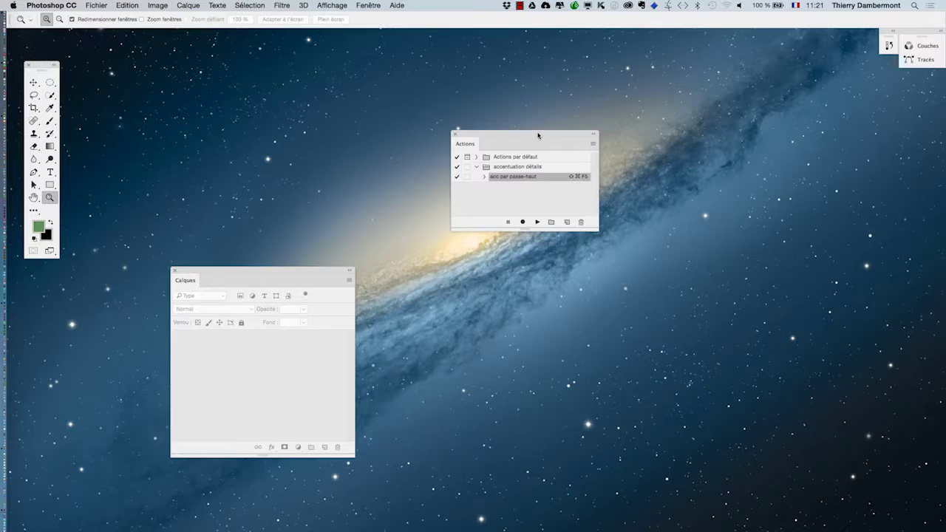
{"action": "left_click_drag", "start_coordinate": [538, 135], "coordinate": [782, 76]}
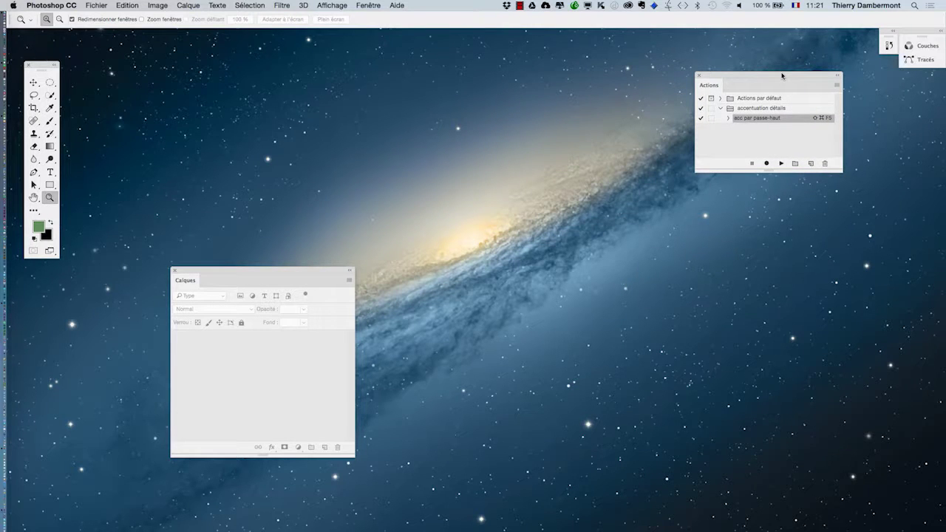
Switch to Firefox and go through its open windows to the rose-garden.jpg window.
{"action": "key", "text": "super+Tab"}
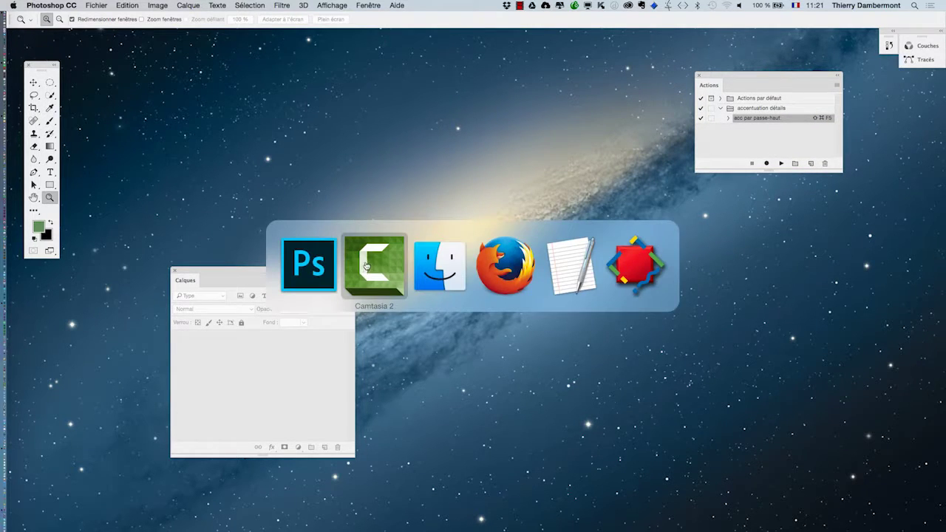
{"action": "key", "text": "super+Tab"}
{"action": "key", "text": "super+Tab"}
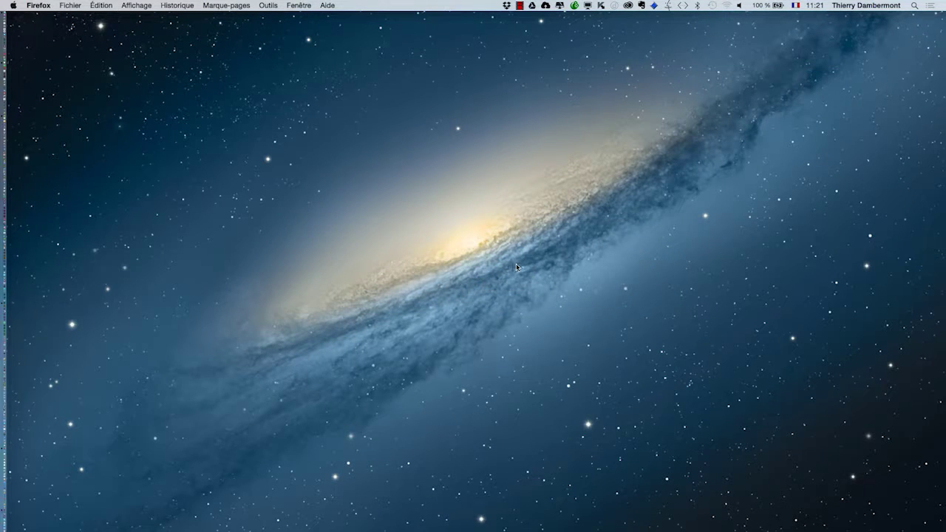
{"action": "key", "text": "super+Tab"}
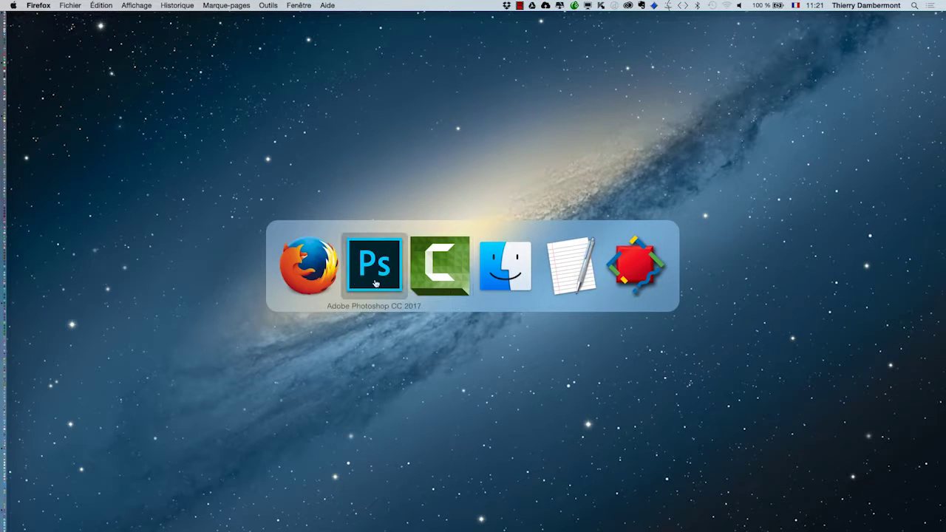
{"action": "left_click", "coordinate": [298, 5]}
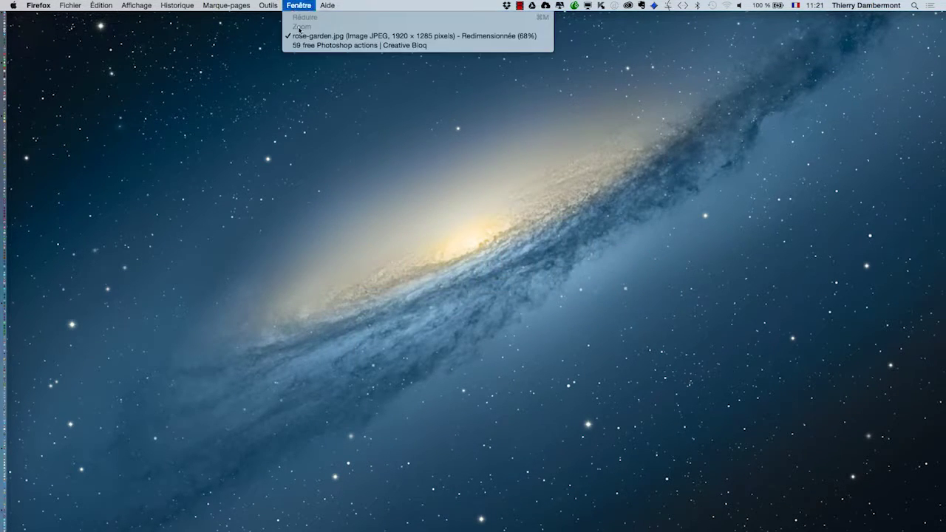
{"action": "left_click", "coordinate": [306, 45]}
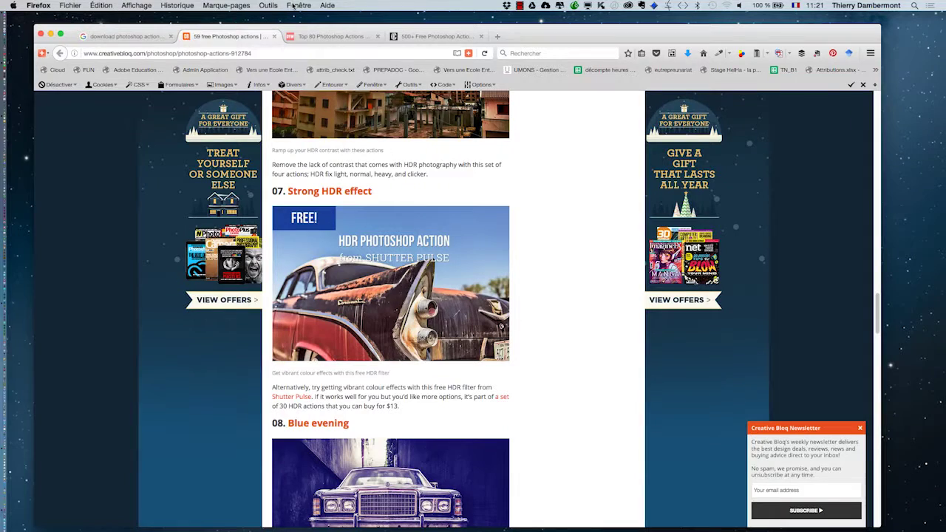
{"action": "left_click", "coordinate": [297, 5]}
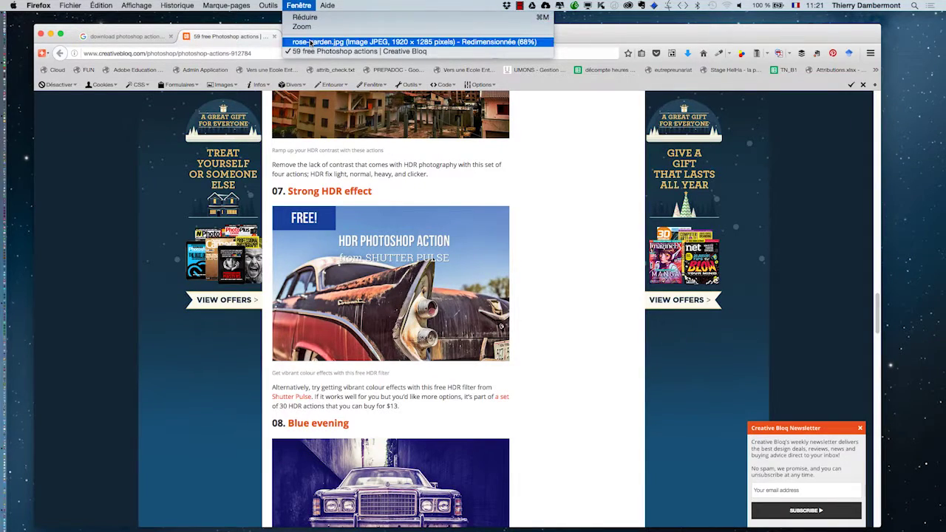
{"action": "left_click", "coordinate": [311, 42]}
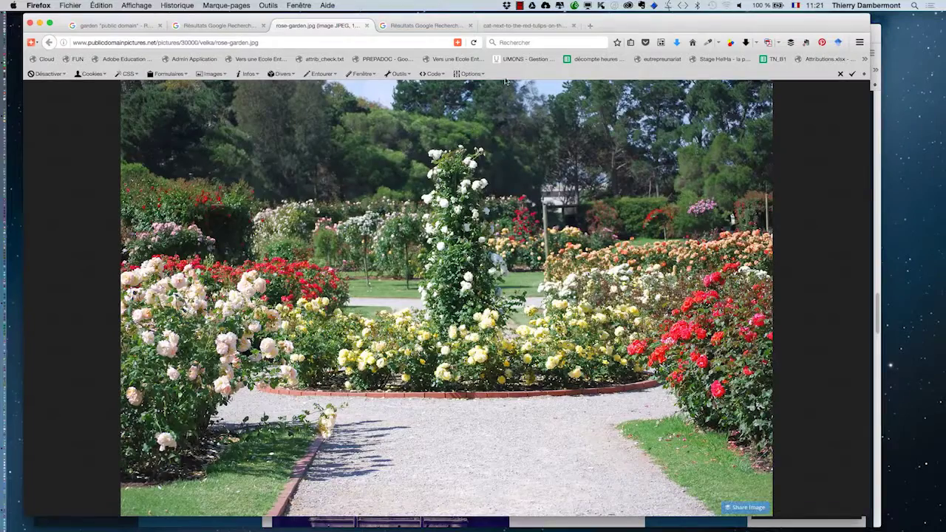
Close the Creative Bloq and designyourway article windows and show the garden 'public domain' image results.
{"action": "left_click", "coordinate": [885, 41]}
{"action": "key", "text": "super+w"}
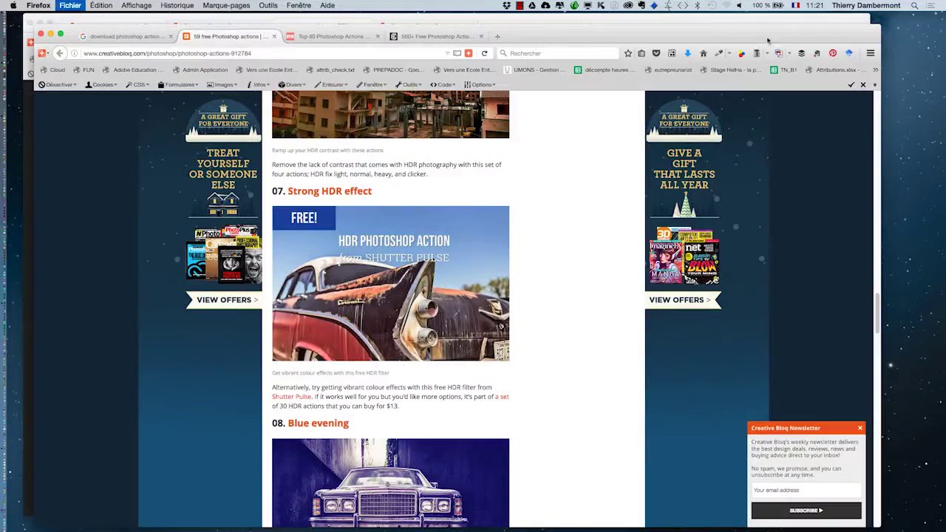
{"action": "left_click", "coordinate": [41, 34]}
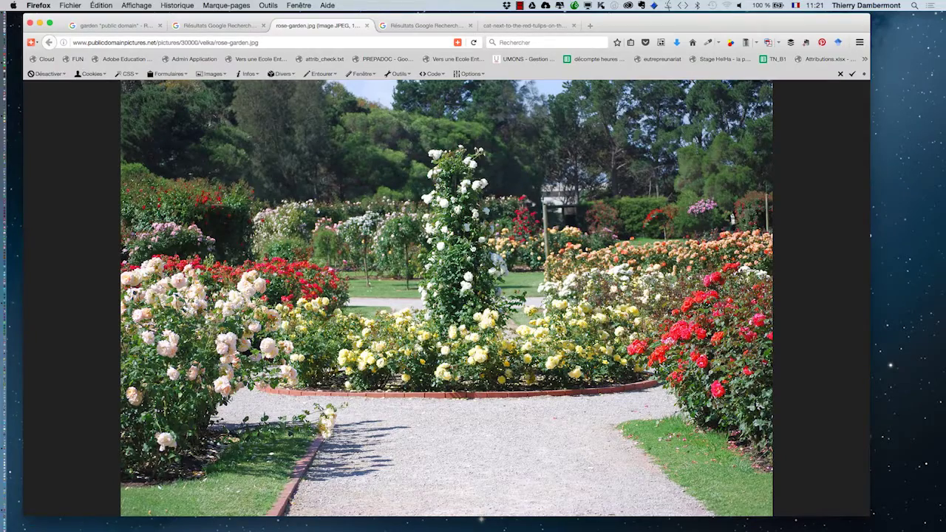
{"action": "left_click", "coordinate": [111, 25]}
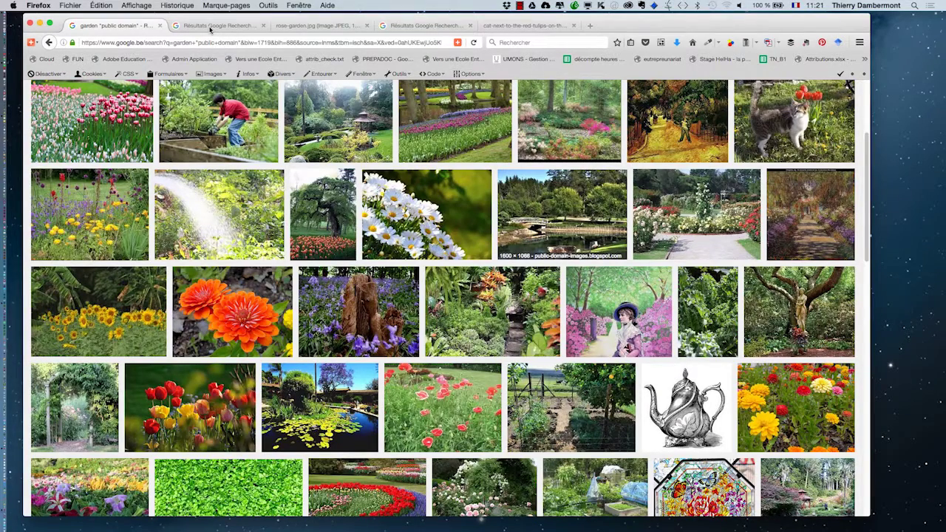
View a garden image at full size, then return to the garden image results.
{"action": "left_click", "coordinate": [210, 28]}
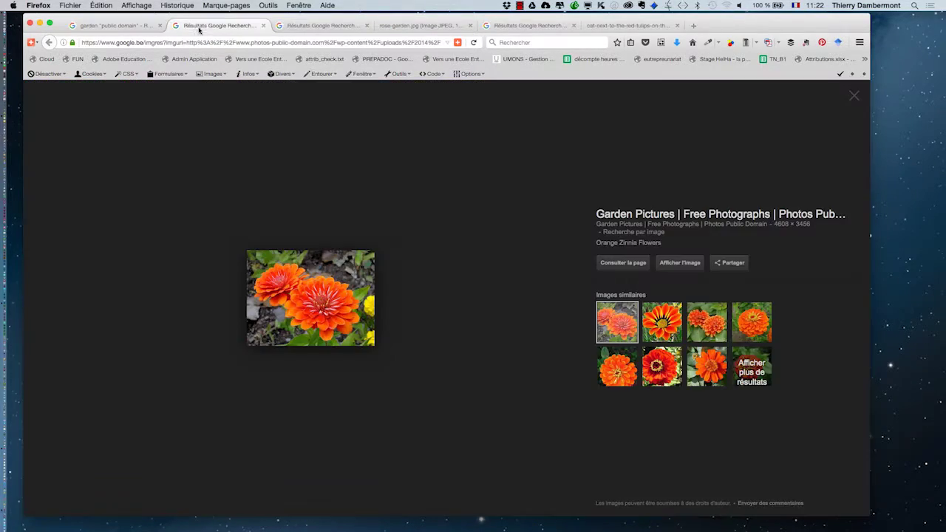
{"action": "left_click", "coordinate": [693, 263]}
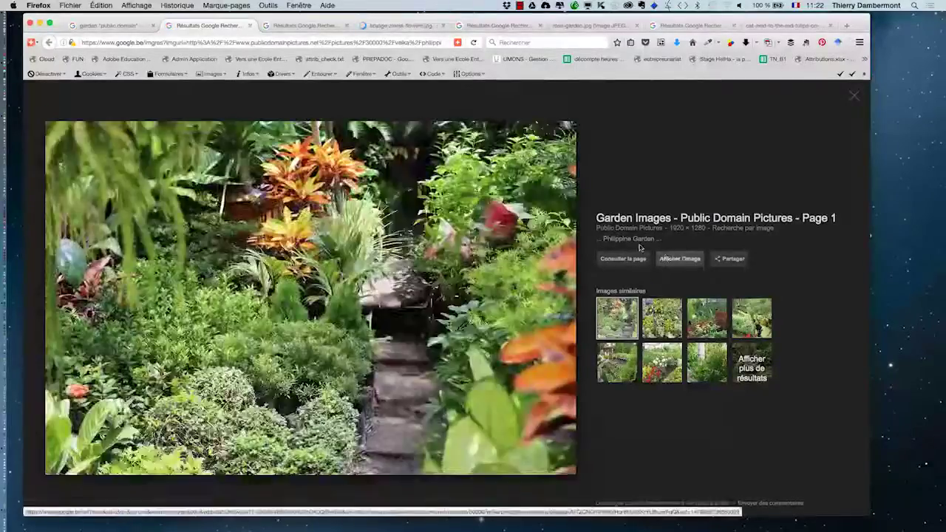
{"action": "left_click", "coordinate": [679, 258]}
{"action": "right_click", "coordinate": [469, 234]}
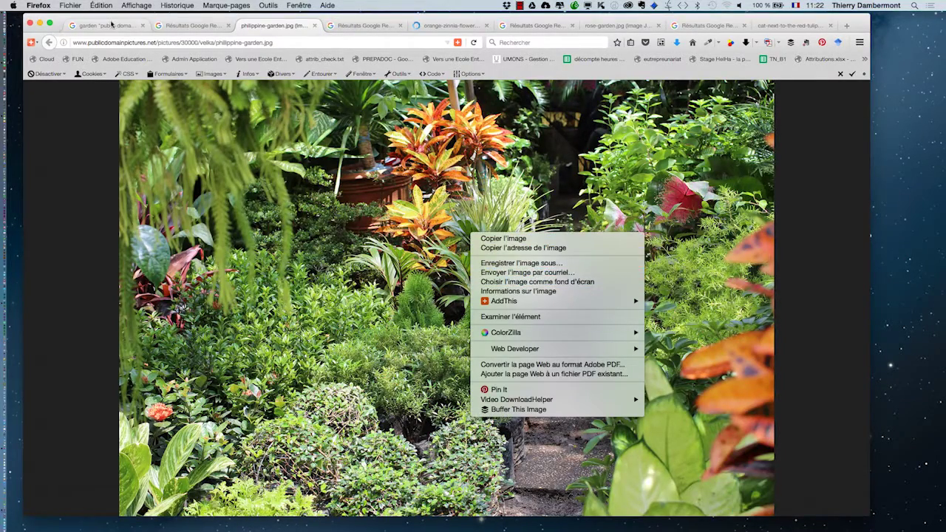
{"action": "left_click", "coordinate": [111, 27]}
{"action": "left_click", "coordinate": [111, 27]}
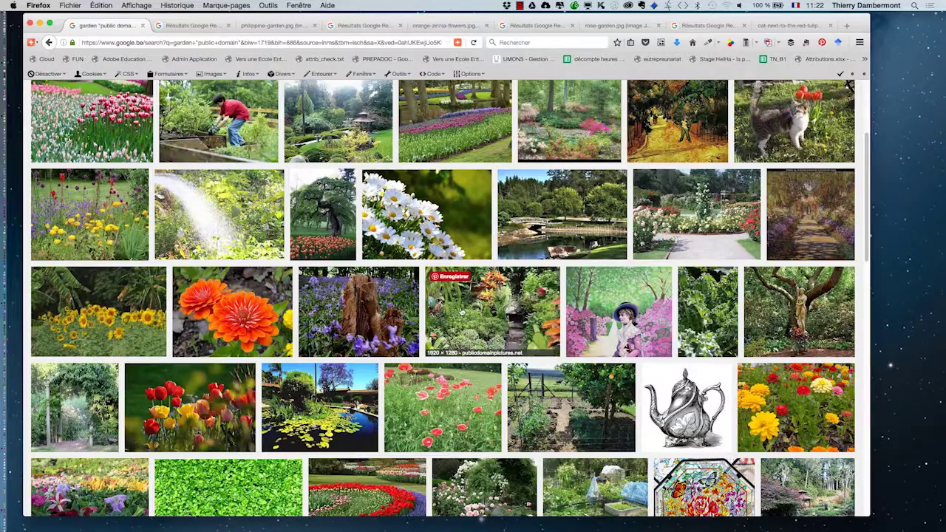
{"action": "scroll", "coordinate": [450, 373], "scroll_direction": "down", "scroll_amount": 1}
Save the full-size red poppy image into the Les scripts - DETAILS PAR PASSE-HAUT folder.
{"action": "left_click", "coordinate": [449, 374]}
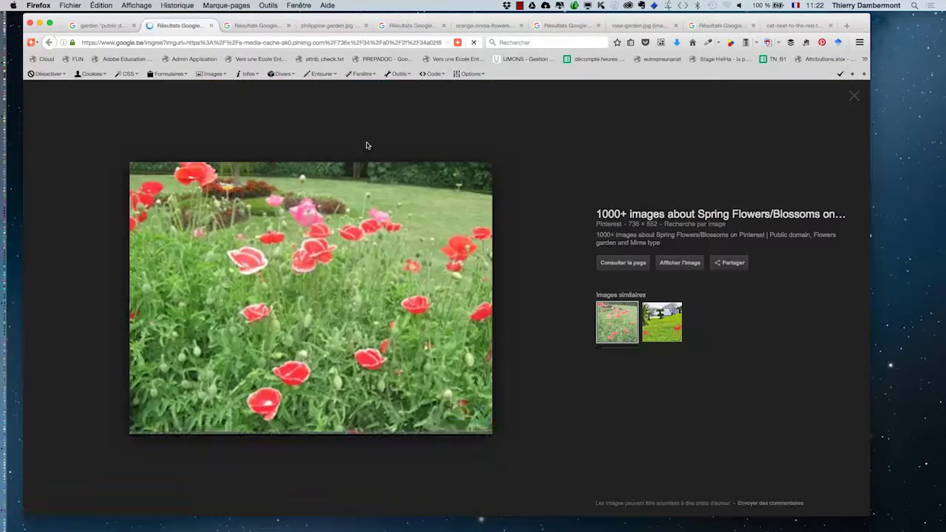
{"action": "left_click", "coordinate": [682, 264]}
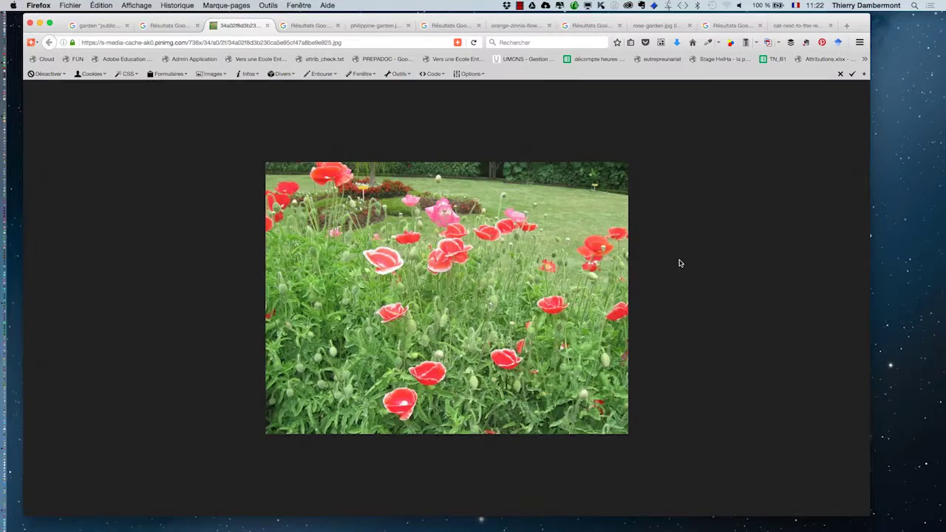
{"action": "right_click", "coordinate": [456, 295]}
{"action": "left_click", "coordinate": [514, 320]}
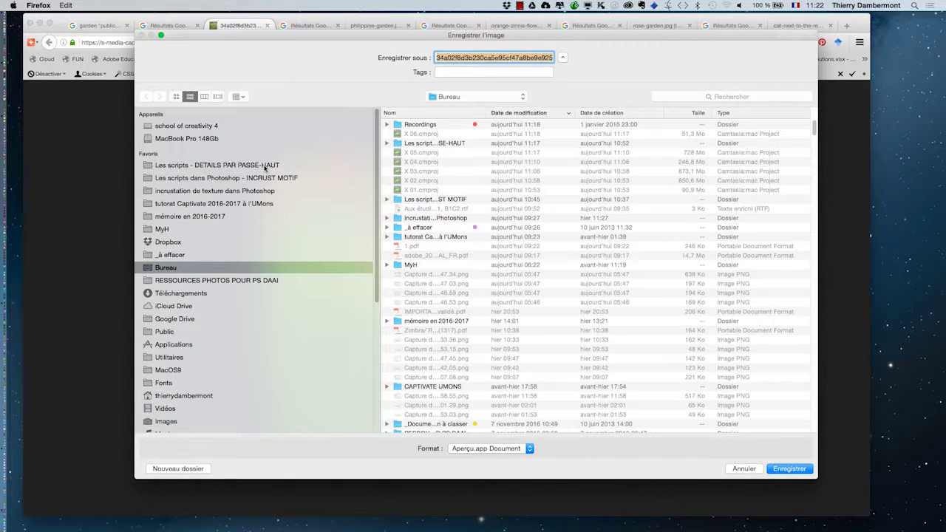
{"action": "left_click", "coordinate": [265, 166]}
{"action": "left_click", "coordinate": [790, 468]}
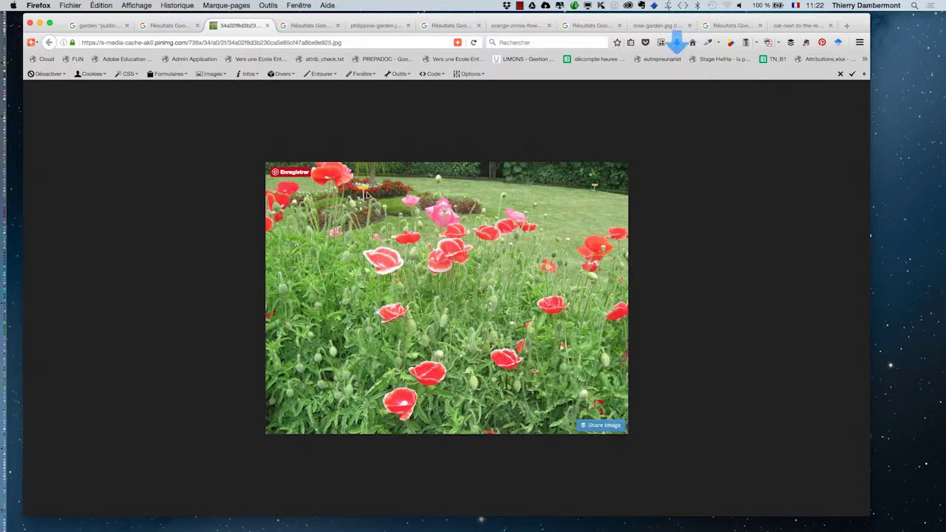
Minimize Firefox and switch back to Photoshop.
{"action": "key", "text": "super+Tab"}
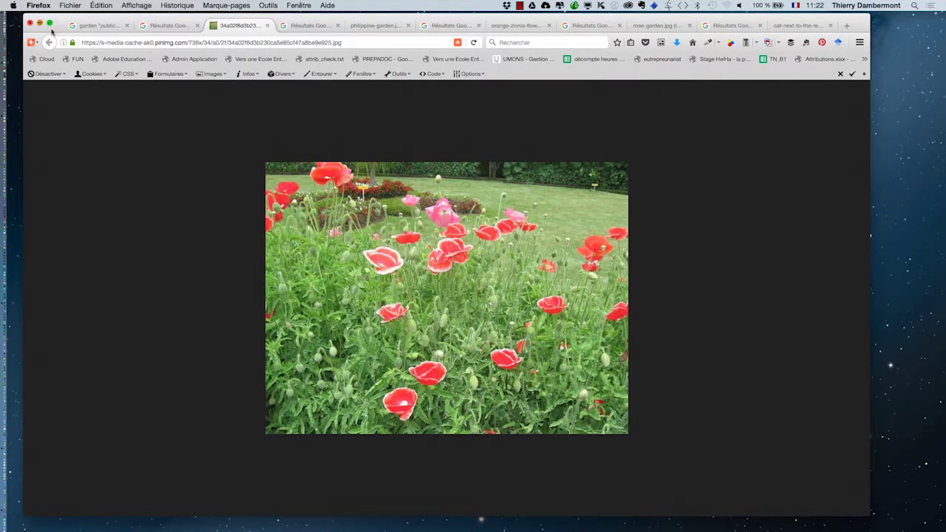
{"action": "left_click", "coordinate": [39, 23]}
{"action": "key", "text": "super+Tab"}
{"action": "key", "text": "Tab"}
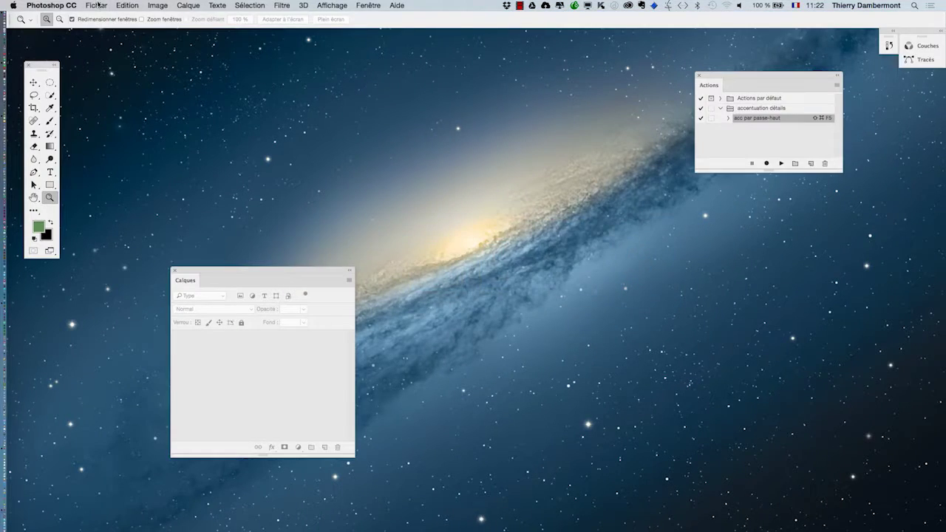
Open the saved poppy JPEG in Photoshop and move its window to the lower right.
{"action": "left_click", "coordinate": [96, 5]}
{"action": "left_click", "coordinate": [107, 30]}
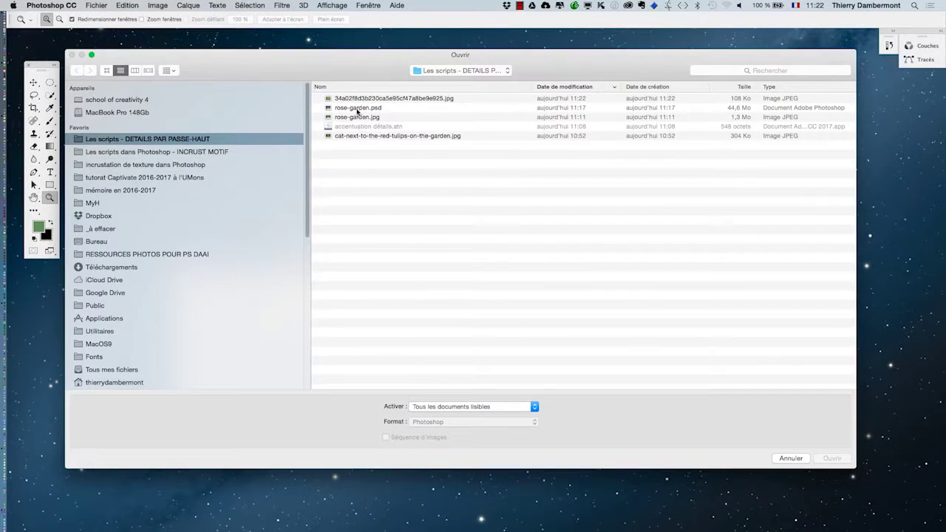
{"action": "left_click", "coordinate": [361, 99]}
{"action": "left_click", "coordinate": [842, 460]}
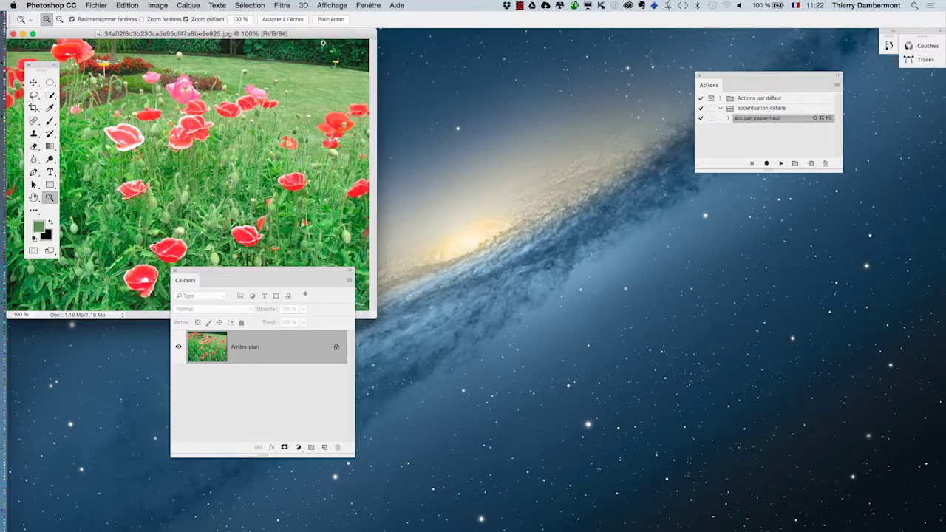
{"action": "left_click_drag", "start_coordinate": [323, 33], "coordinate": [782, 199]}
Shrink the Firefox poppy window beside Photoshop's image and move the Layers panel down.
{"action": "key", "text": "super+Tab"}
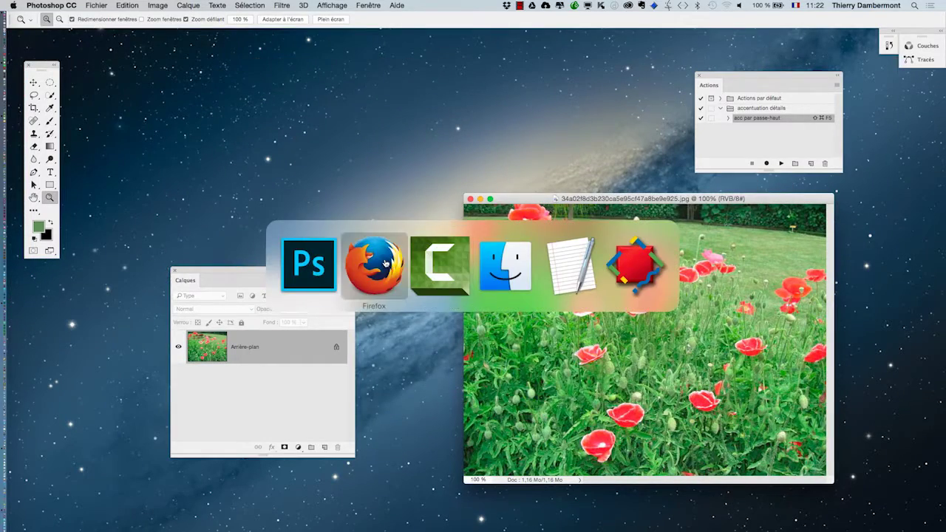
{"action": "left_click", "coordinate": [385, 262]}
{"action": "left_click", "coordinate": [299, 5]}
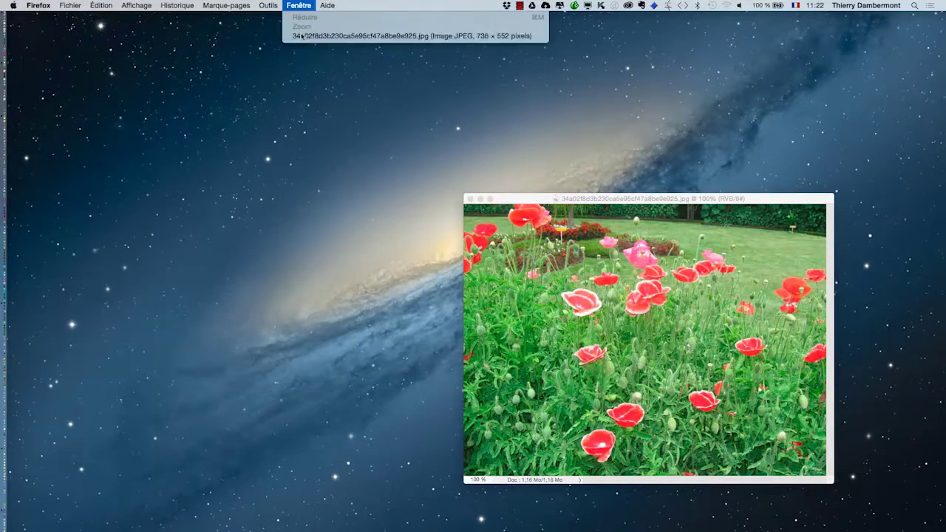
{"action": "left_click", "coordinate": [301, 36]}
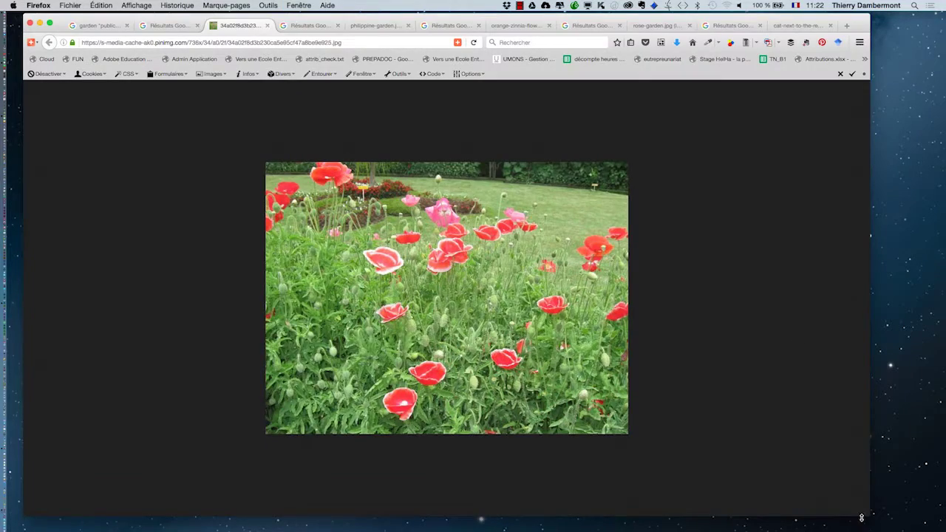
{"action": "mouse_move", "coordinate": [866, 516]}
{"action": "left_mouse_down"}
{"action": "mouse_move", "coordinate": [545, 522]}
{"action": "mouse_move", "coordinate": [453, 511]}
{"action": "left_mouse_up"}
{"action": "left_click", "coordinate": [608, 204]}
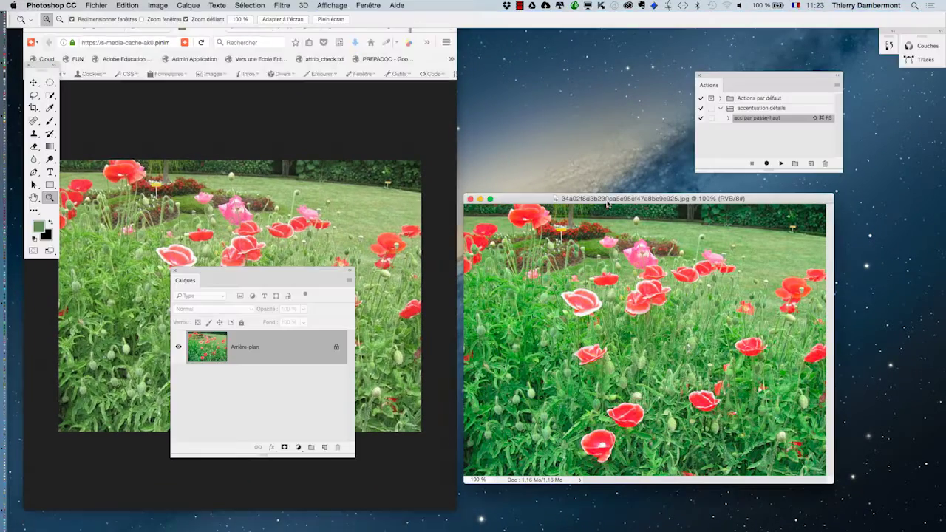
{"action": "left_click_drag", "start_coordinate": [188, 273], "coordinate": [209, 452]}
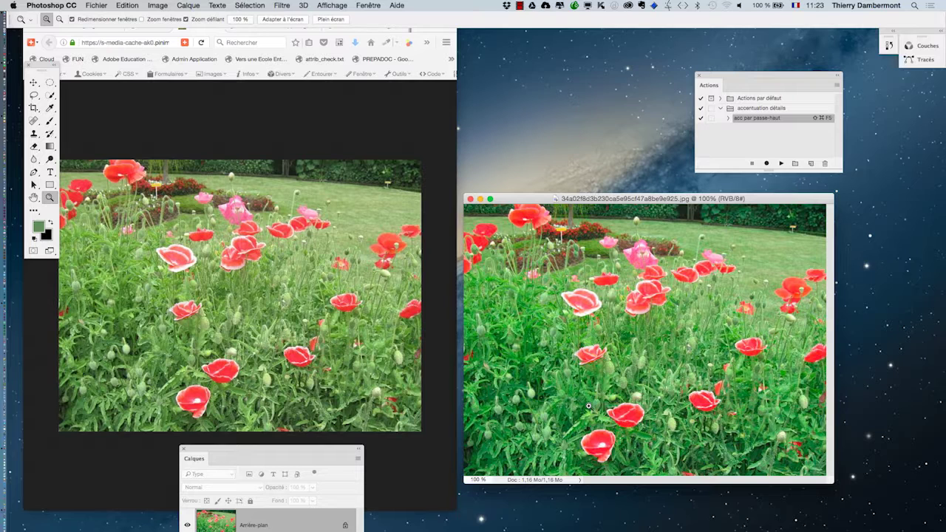
Assign the sRGB IEC61966-2.1 profile to the poppy photo via Attribuer un profil.
{"action": "left_click", "coordinate": [134, 5]}
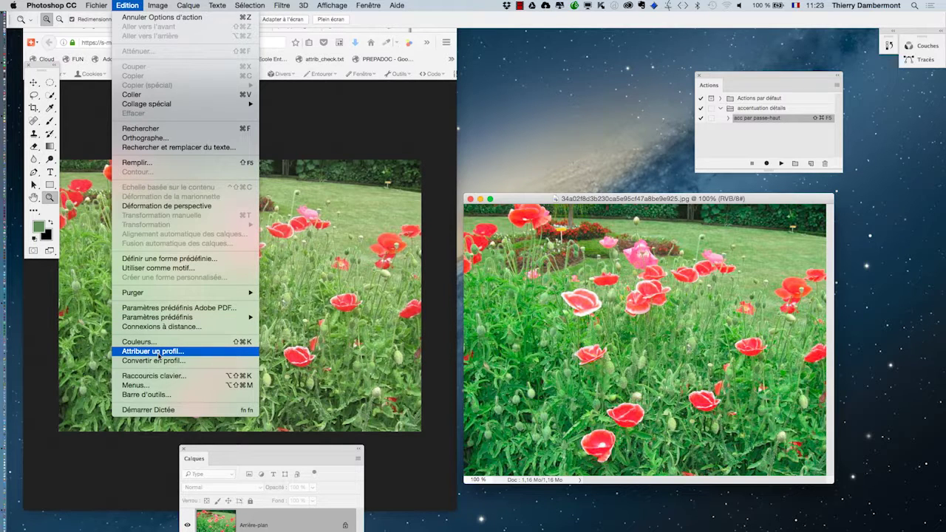
{"action": "left_click", "coordinate": [157, 352]}
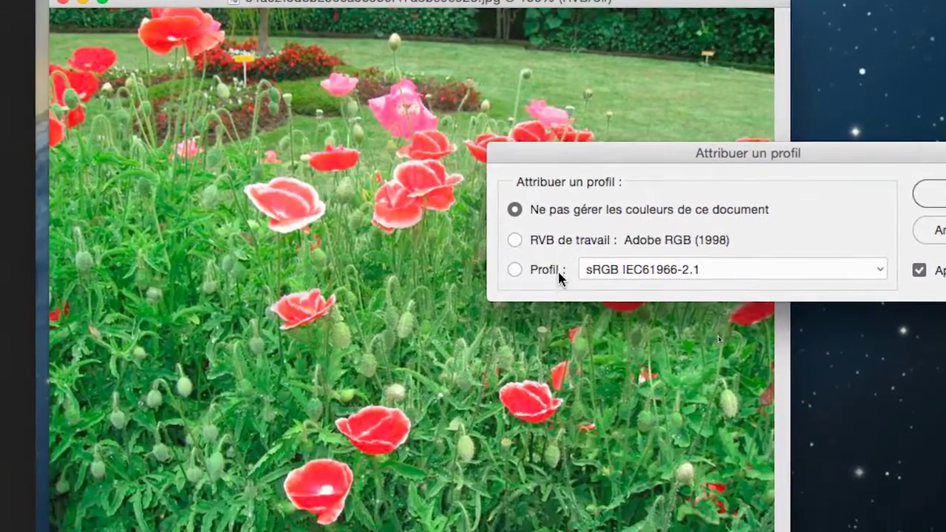
{"action": "left_click", "coordinate": [553, 291]}
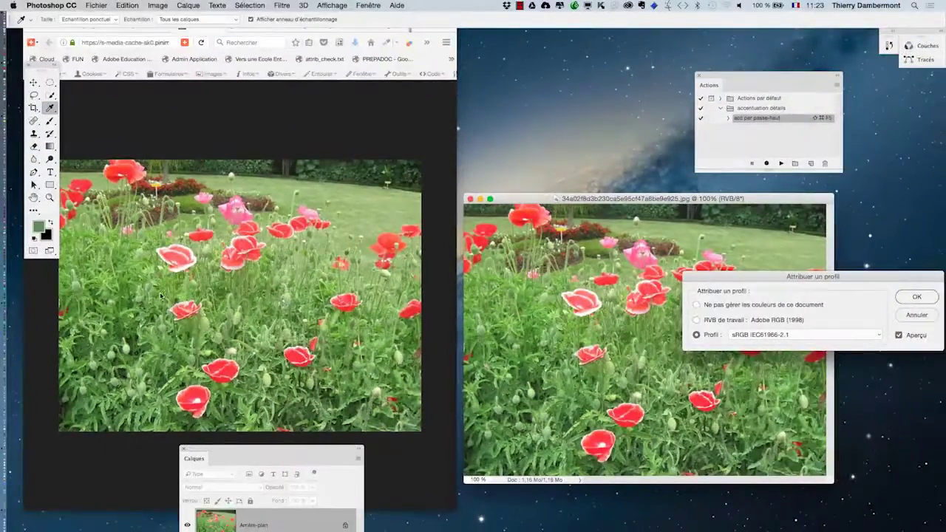
{"action": "left_click", "coordinate": [917, 296]}
{"action": "key", "text": "z"}
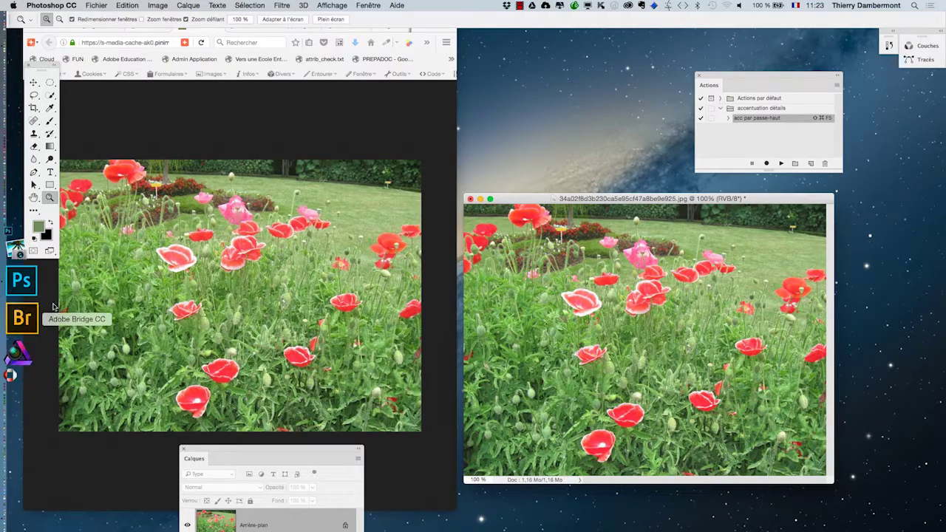
Minimize Firefox and place the Layers panel below the Actions panel in Photoshop.
{"action": "left_click", "coordinate": [46, 35]}
{"action": "left_click", "coordinate": [40, 25]}
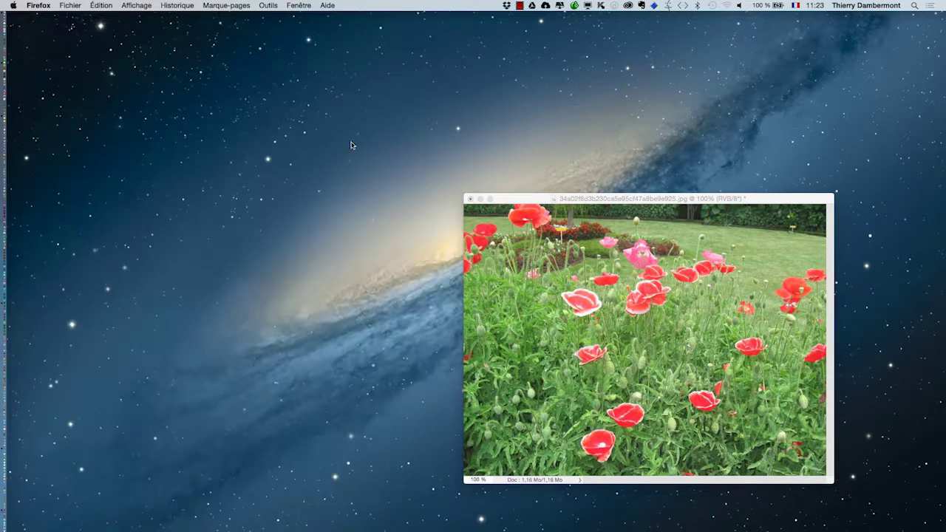
{"action": "key", "text": "super+Tab"}
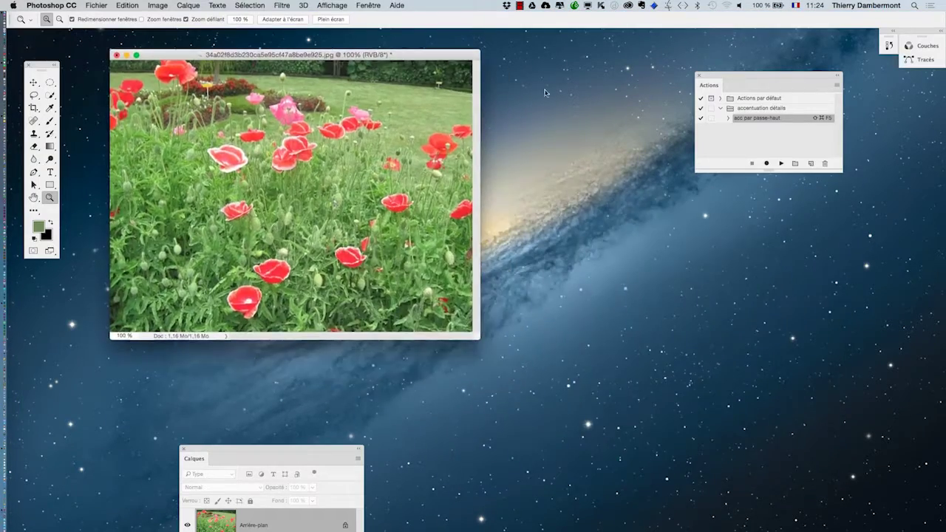
{"action": "left_click_drag", "start_coordinate": [716, 80], "coordinate": [623, 93]}
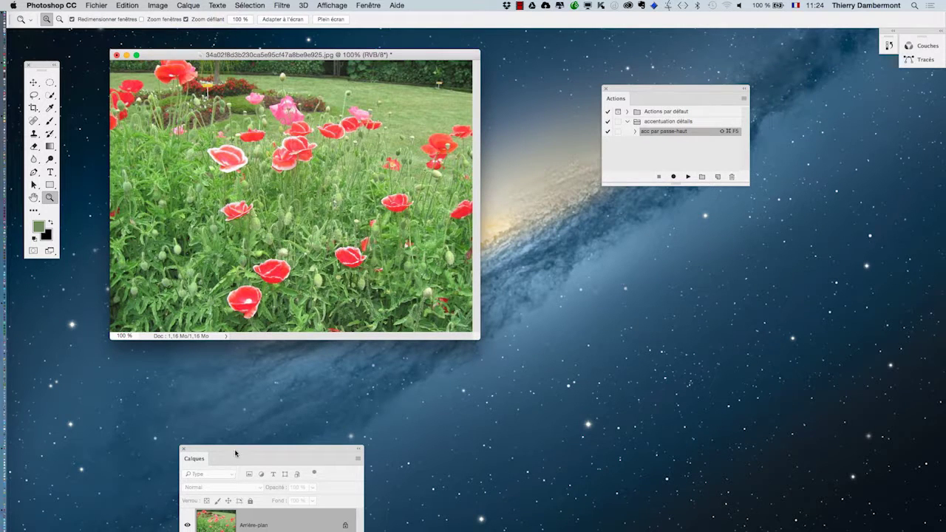
{"action": "left_click_drag", "start_coordinate": [238, 452], "coordinate": [632, 237]}
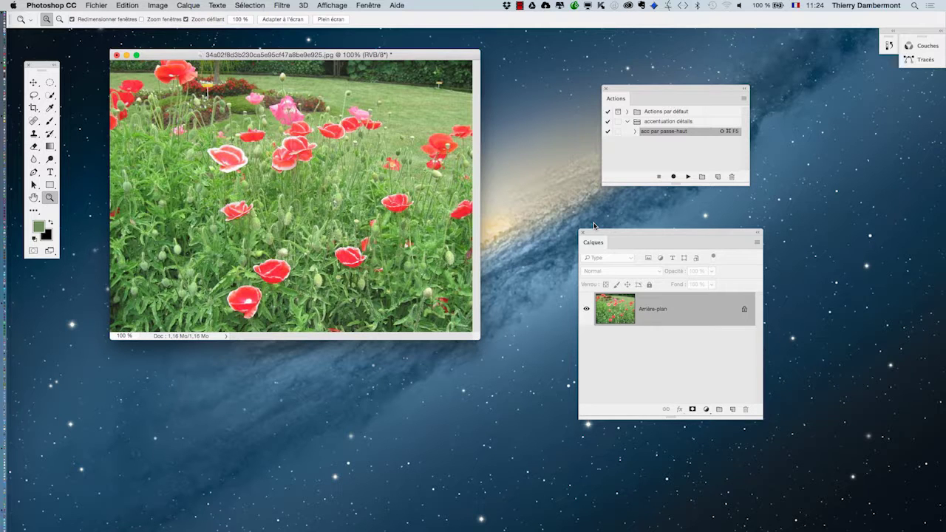
Play 'acc par passe-haut' with Shift+Cmd+F5, enlarge the Calques panel, and switch to full-screen view.
{"action": "key", "text": "shift+super+F5"}
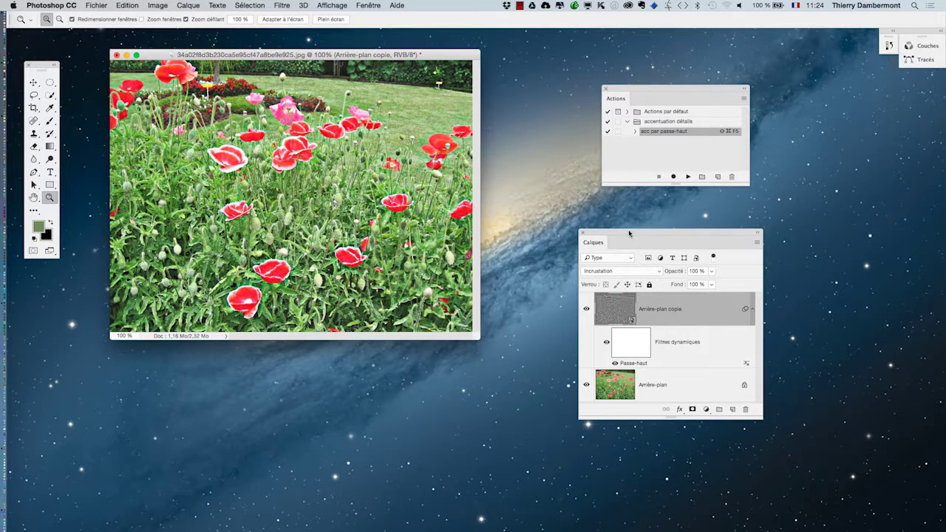
{"action": "left_click_drag", "start_coordinate": [629, 234], "coordinate": [550, 129]}
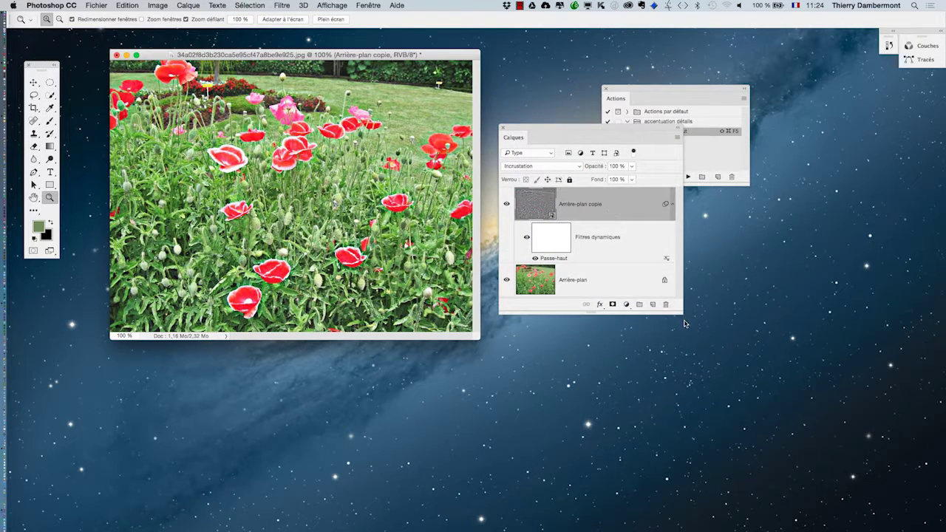
{"action": "left_click_drag", "start_coordinate": [680, 314], "coordinate": [691, 381]}
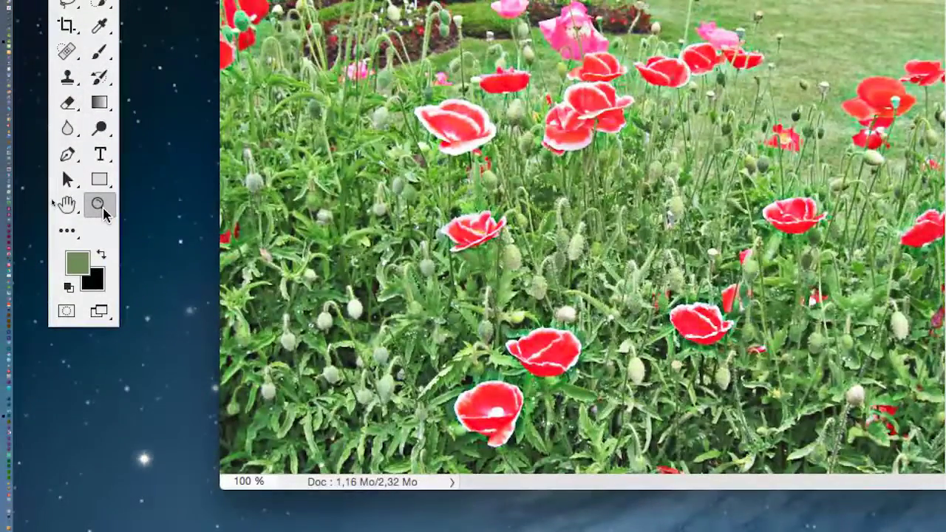
{"action": "key", "text": "f"}
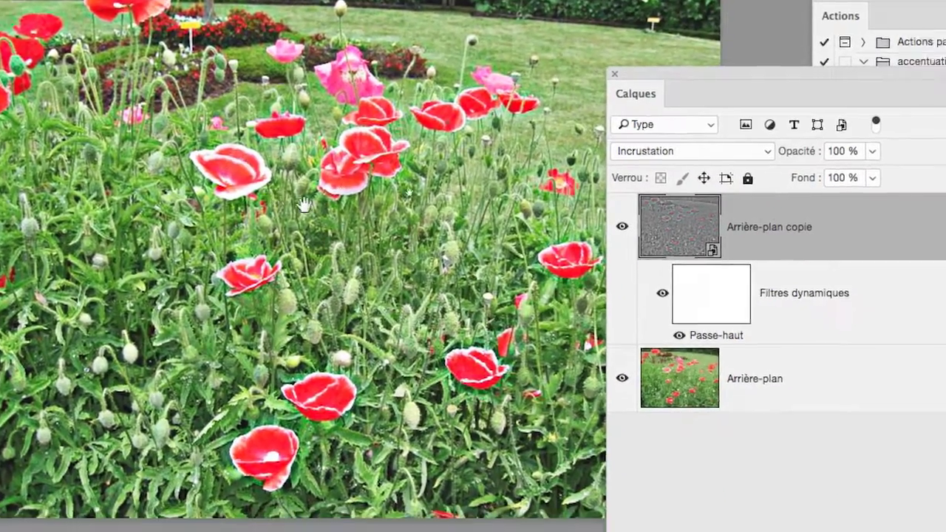
{"action": "left_click_drag", "start_coordinate": [420, 162], "coordinate": [394, 149]}
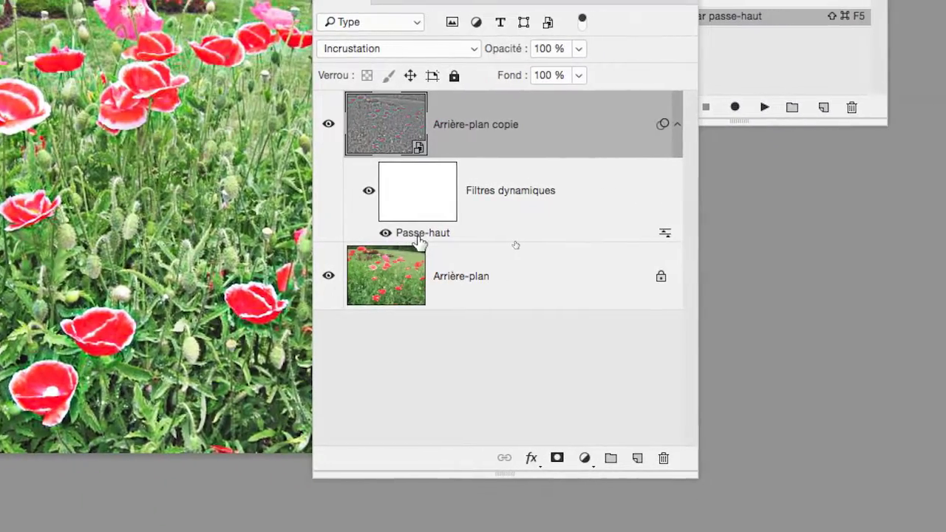
Reopen the Passe-haut filter and set its Rayon to 2,0.
{"action": "double_click", "coordinate": [417, 237]}
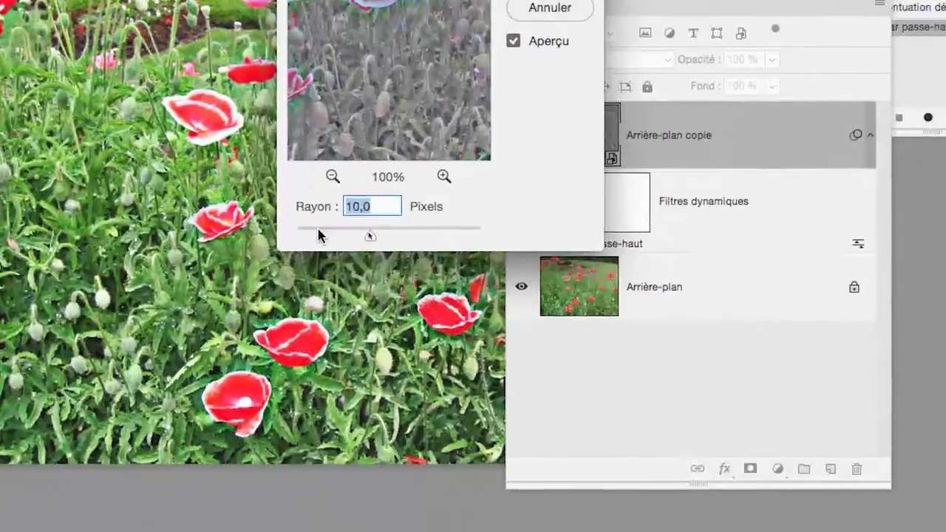
{"action": "mouse_move", "coordinate": [316, 225]}
{"action": "left_mouse_down"}
{"action": "mouse_move", "coordinate": [309, 235]}
{"action": "mouse_move", "coordinate": [327, 235]}
{"action": "left_mouse_up"}
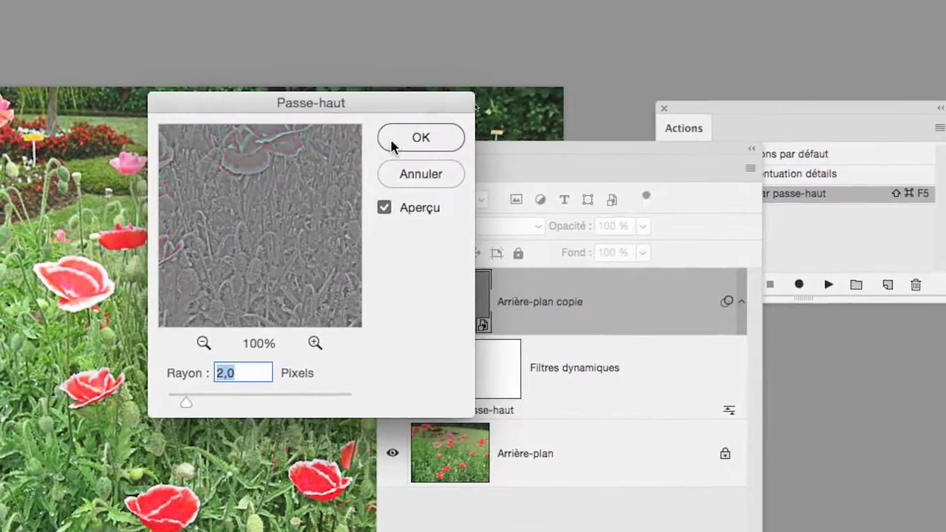
{"action": "left_click", "coordinate": [399, 142]}
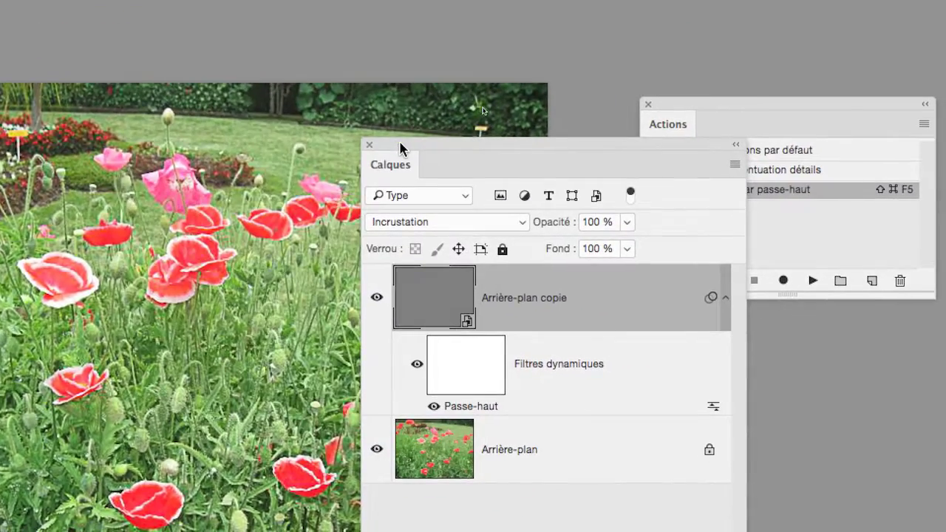
{"action": "left_click_drag", "start_coordinate": [399, 142], "coordinate": [473, 141]}
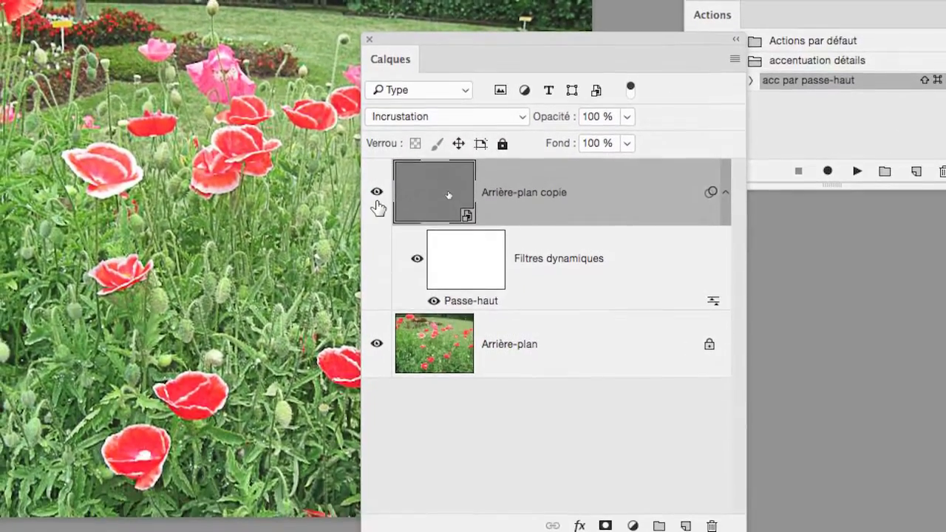
Toggle the Arrière-plan copie layer's visibility to compare the photo with and without sharpening.
{"action": "left_click", "coordinate": [377, 193]}
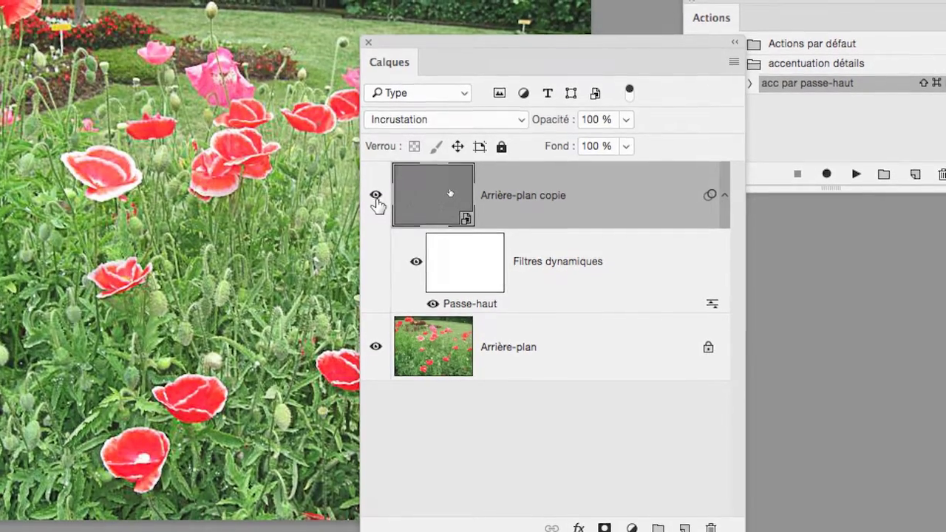
{"action": "left_click", "coordinate": [376, 195]}
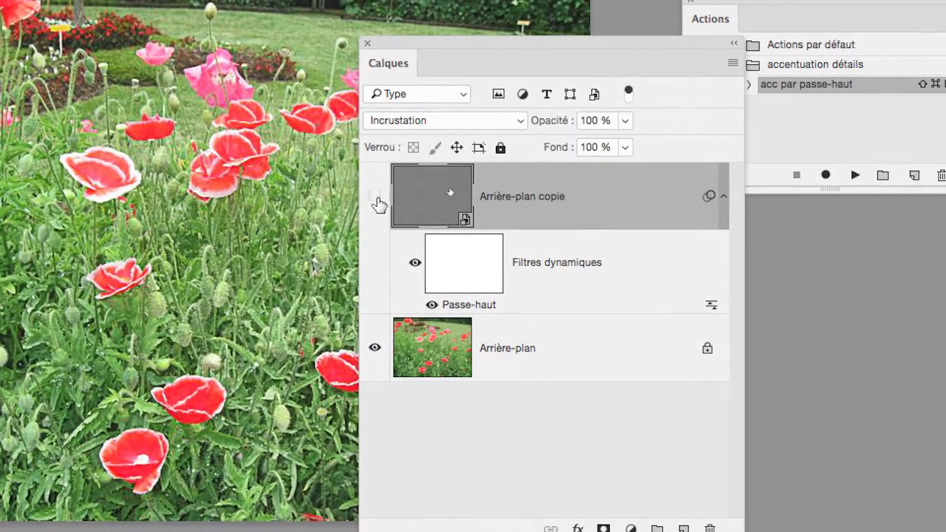
{"action": "left_click", "coordinate": [376, 197]}
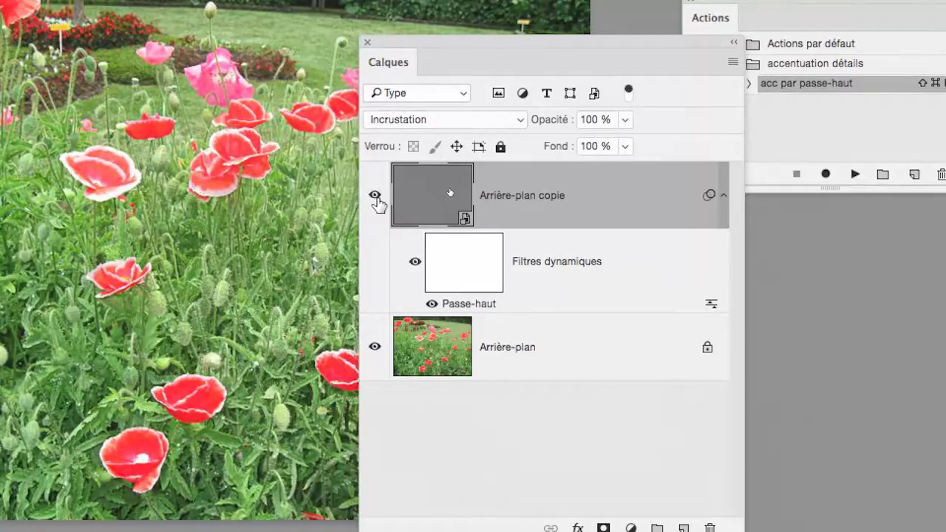
{"action": "left_click", "coordinate": [375, 196]}
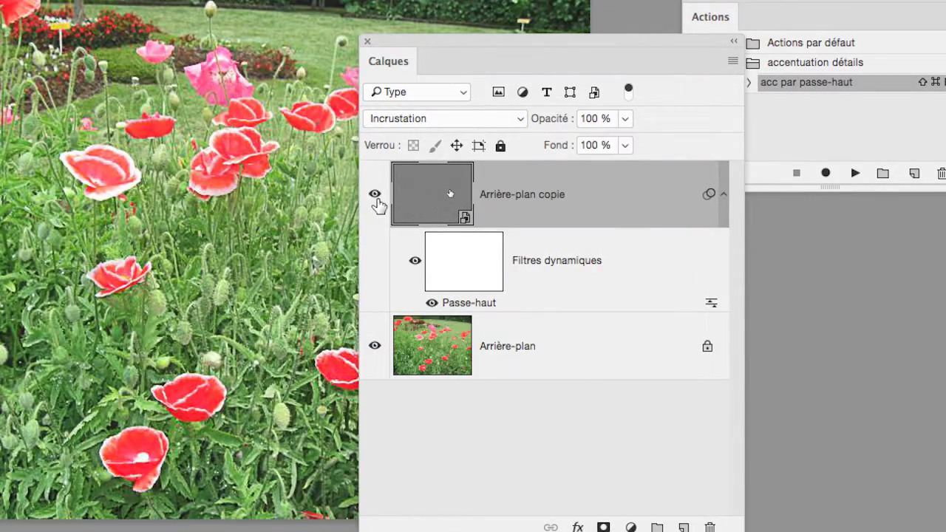
{"action": "left_click", "coordinate": [376, 196]}
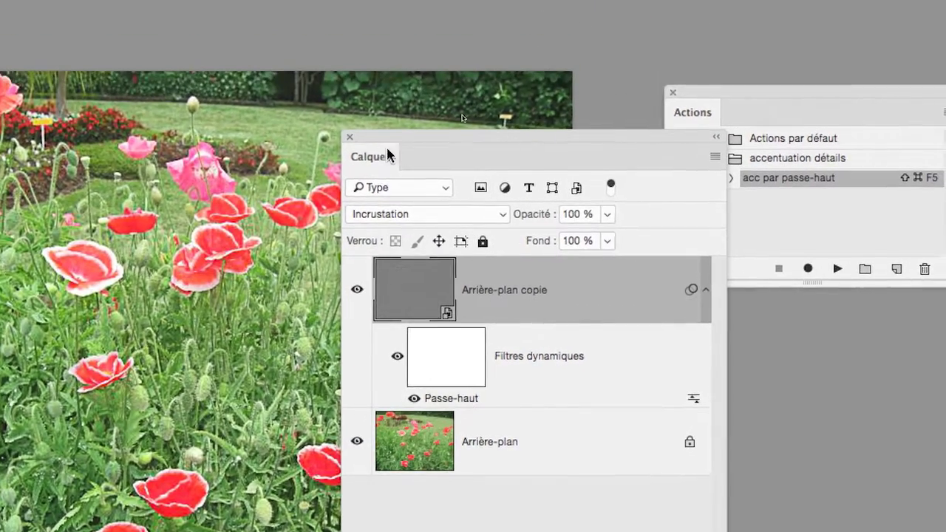
Draw a vertical black-white gradient in the smart filter mask, invert it, and compare the result.
{"action": "left_click_drag", "start_coordinate": [389, 154], "coordinate": [435, 150]}
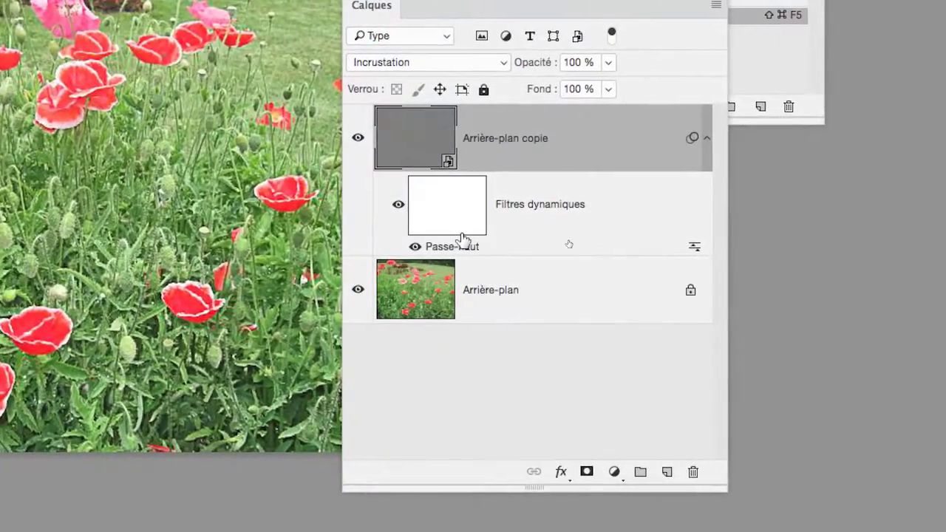
{"action": "left_click", "coordinate": [461, 235]}
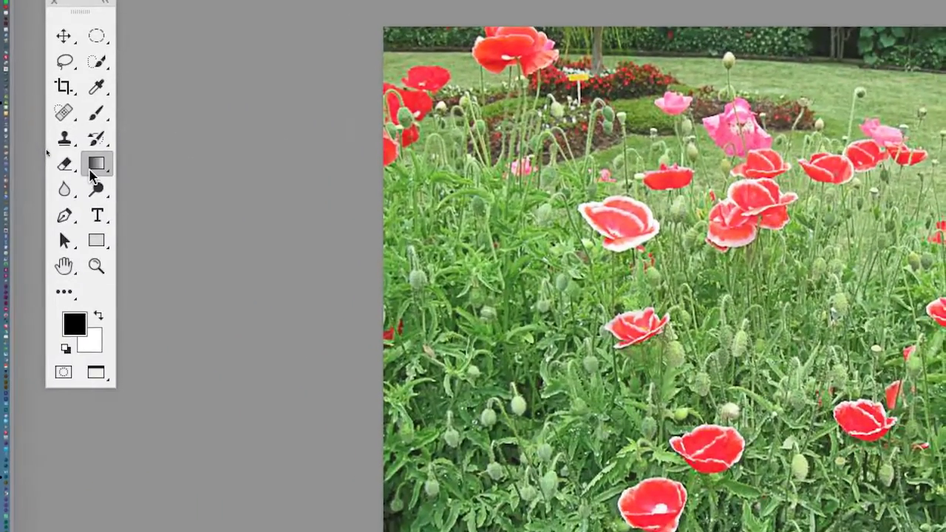
{"action": "left_click", "coordinate": [130, 16]}
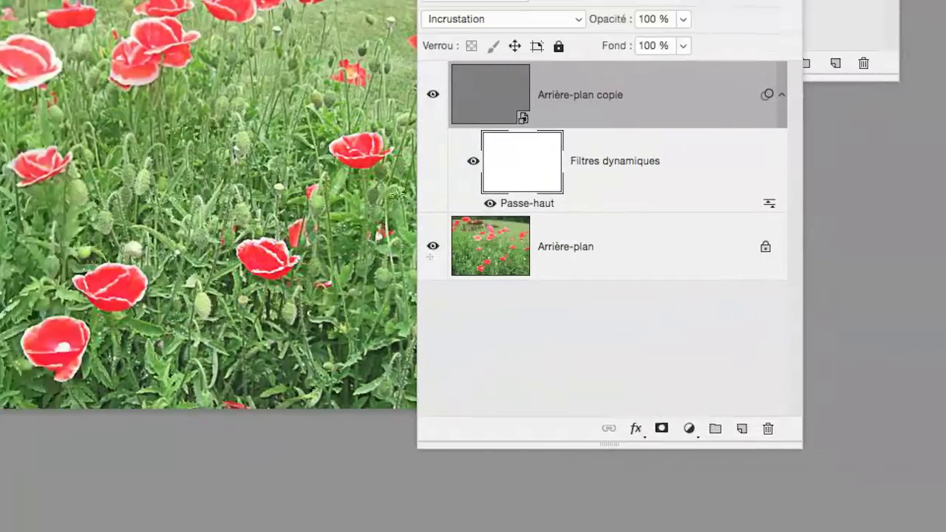
{"action": "left_click_drag", "start_coordinate": [314, 333], "coordinate": [315, 139]}
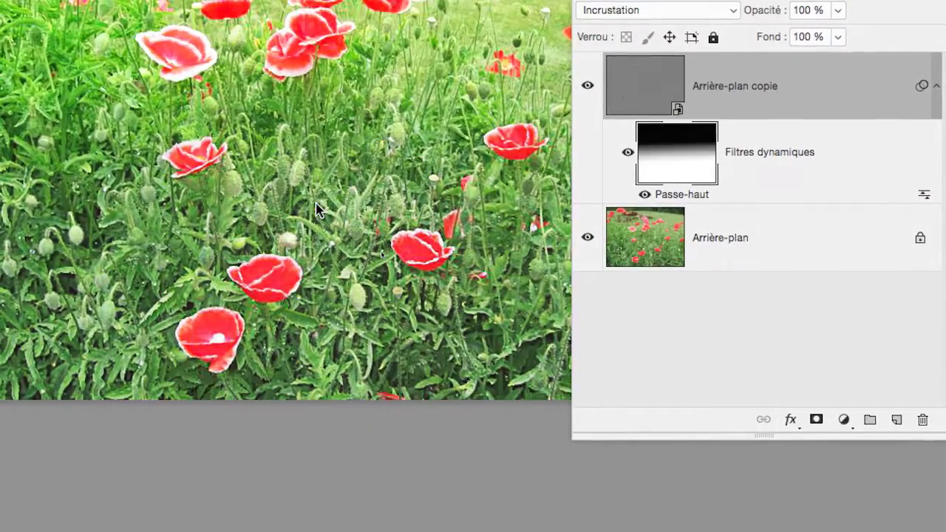
{"action": "key", "text": "ctrl+i"}
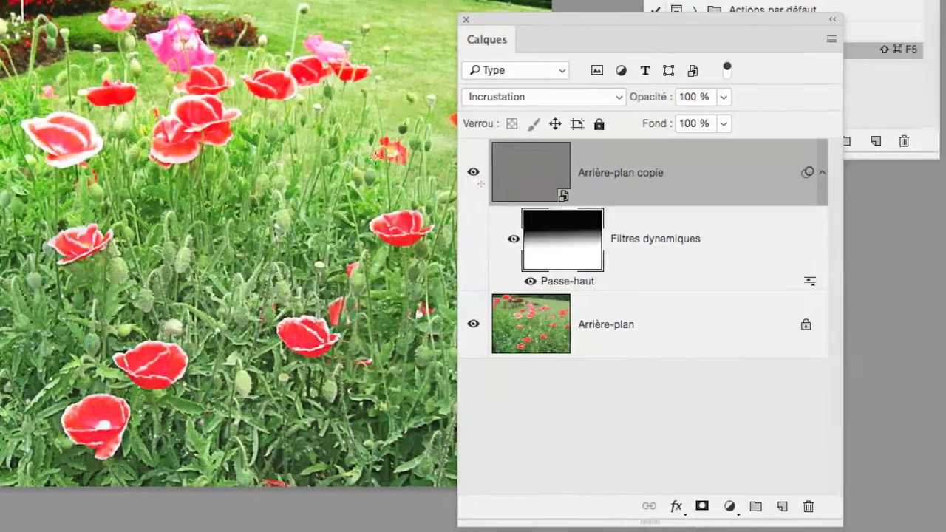
{"action": "left_click", "coordinate": [409, 164]}
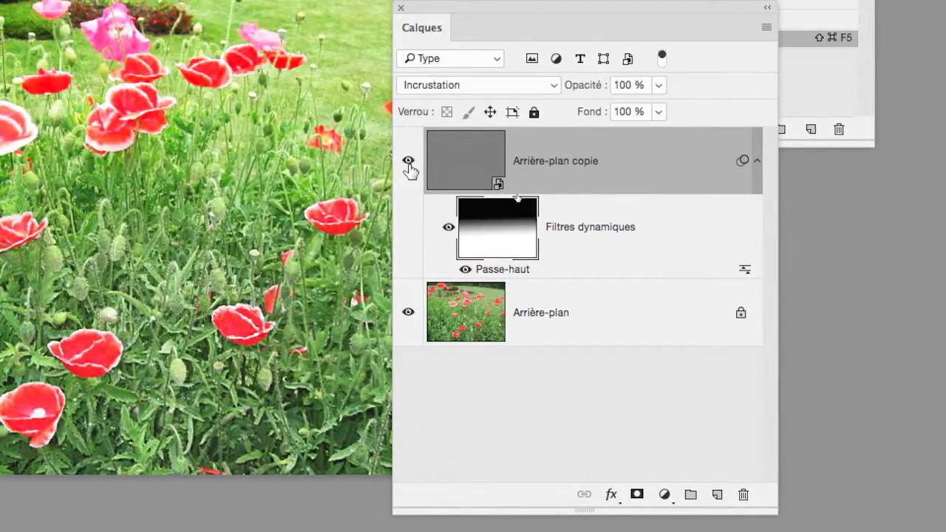
{"action": "left_click", "coordinate": [409, 164]}
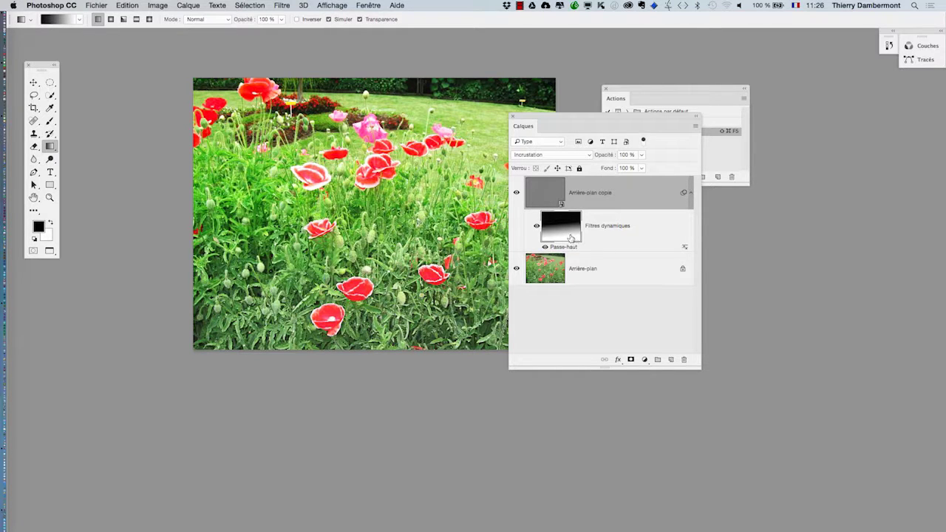
Undo the gradient so the Passe-haut filter mask is plain white again.
{"action": "key", "text": "ctrl+z"}
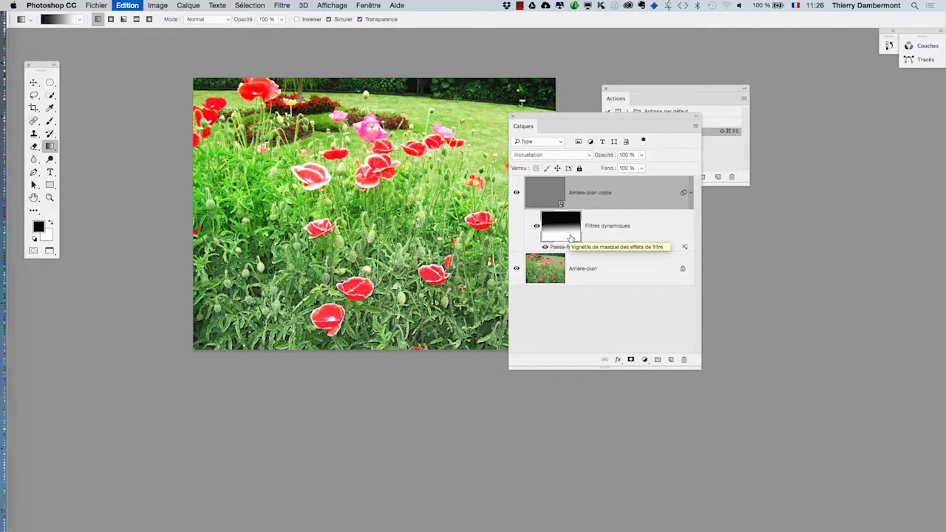
{"action": "key", "text": "ctrl+alt+z"}
{"action": "key", "text": "ctrl+alt+z"}
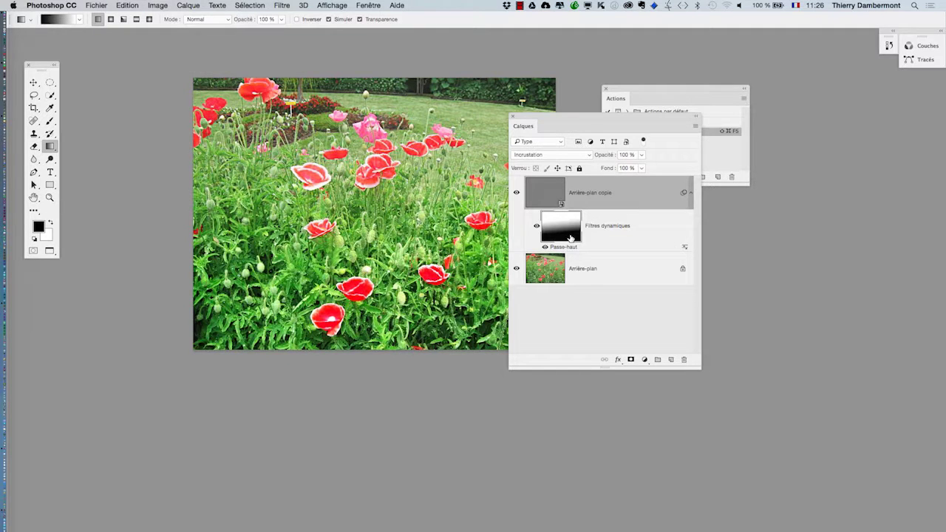
{"action": "key", "text": "ctrl+alt+z"}
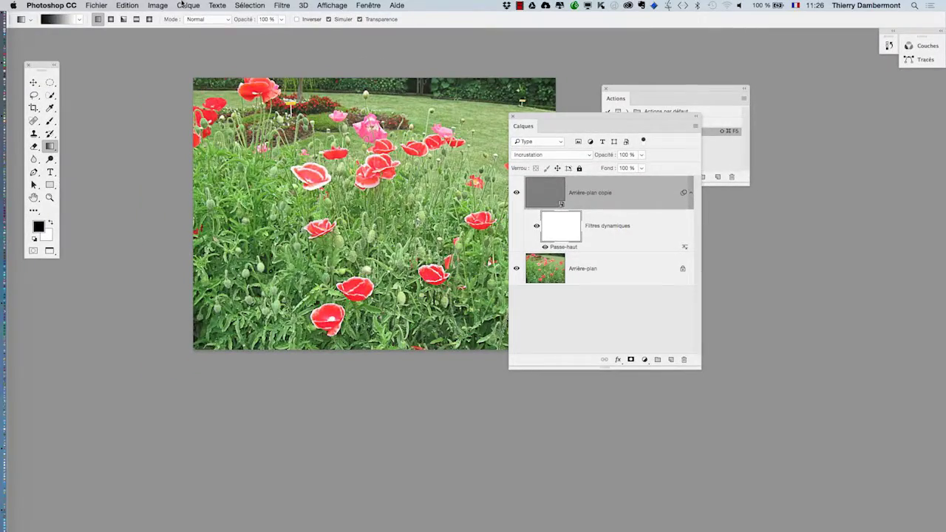
Add a white reveal-all layer mask to the Arrière-plan copie layer.
{"action": "left_click", "coordinate": [185, 5]}
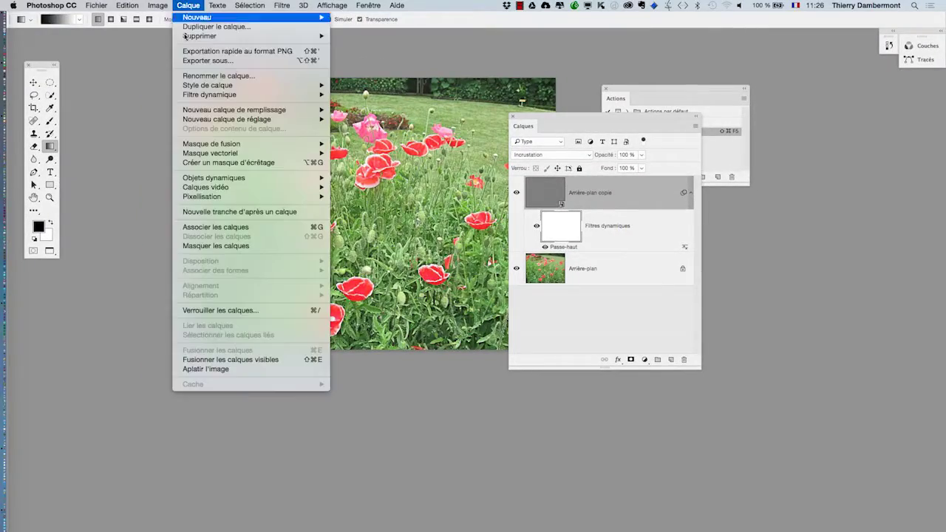
{"action": "mouse_move", "coordinate": [211, 144]}
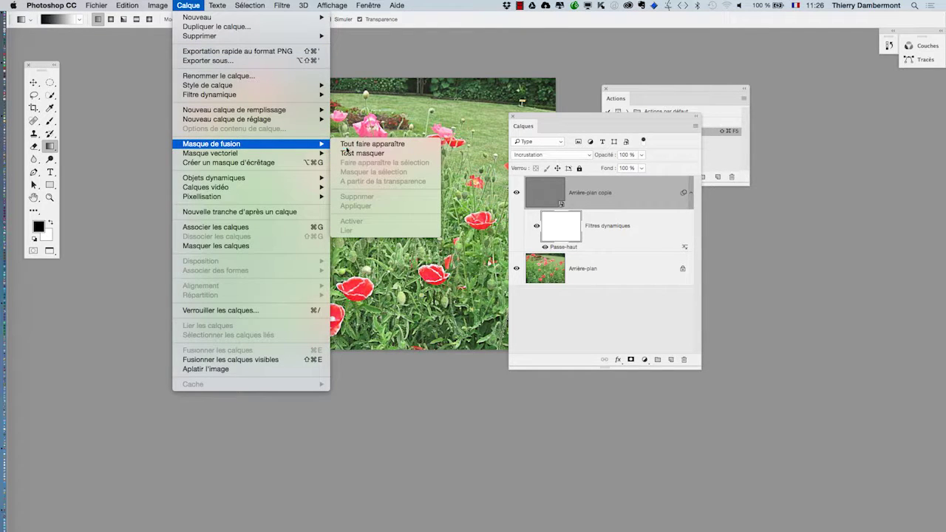
{"action": "left_click", "coordinate": [353, 145]}
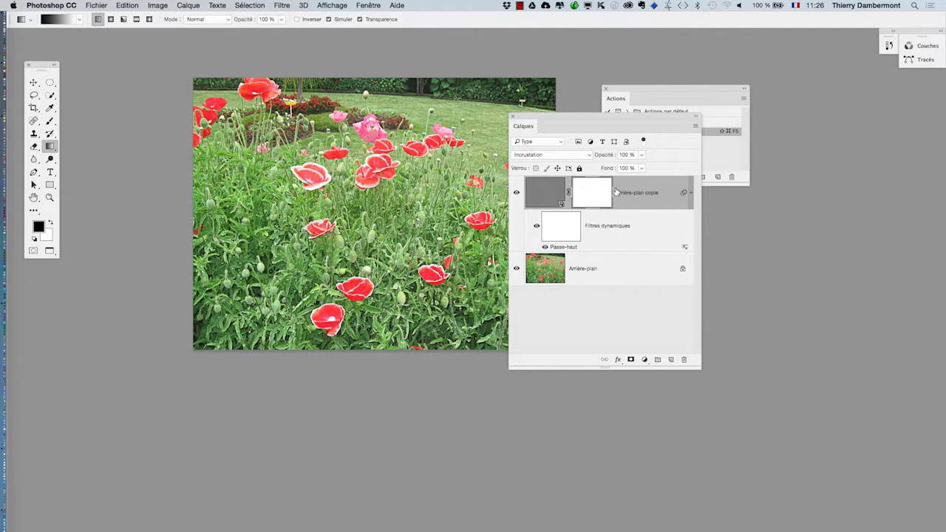
{"action": "scroll", "coordinate": [383, 225], "scroll_direction": "right", "scroll_amount": 3}
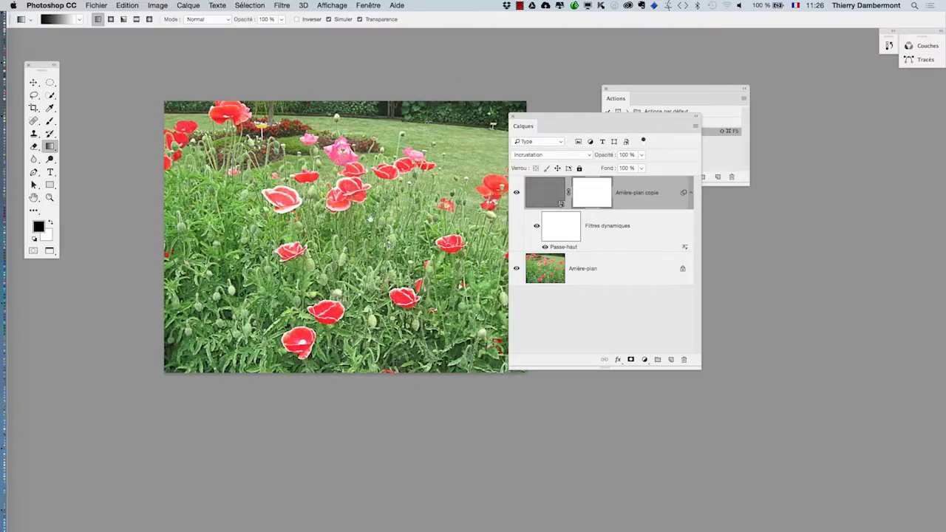
{"action": "scroll", "coordinate": [260, 224], "scroll_direction": "right", "scroll_amount": 5}
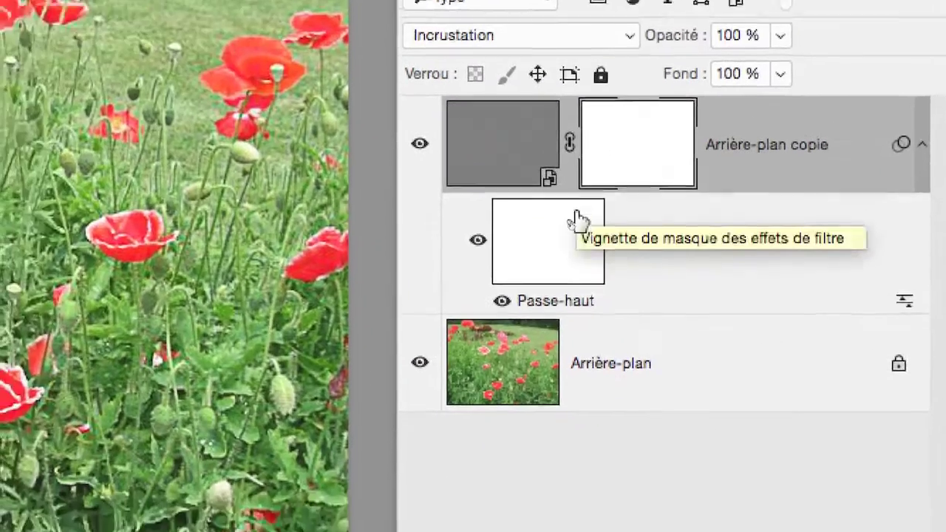
Copy the filter mask's vertical gradient onto the Arrière-plan copie layer mask.
{"action": "left_click", "coordinate": [572, 228]}
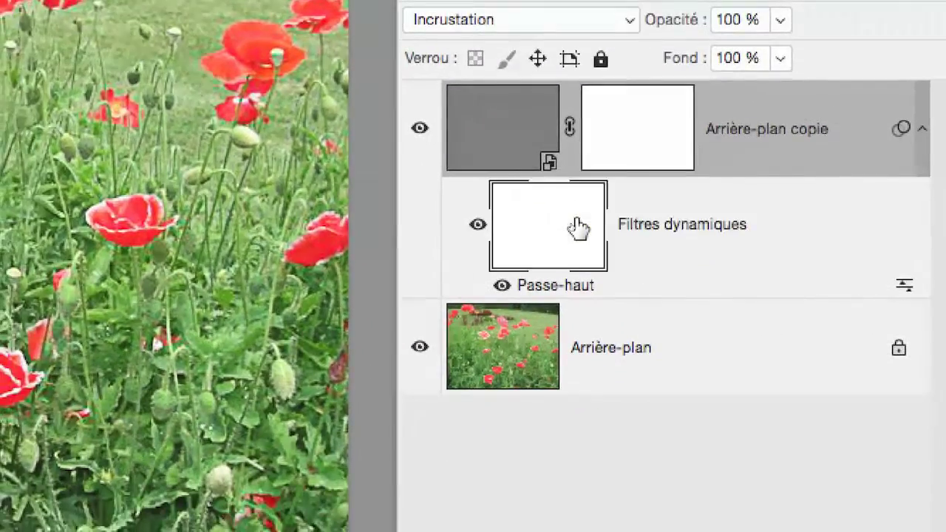
{"action": "left_click_drag", "start_coordinate": [579, 230], "coordinate": [592, 207]}
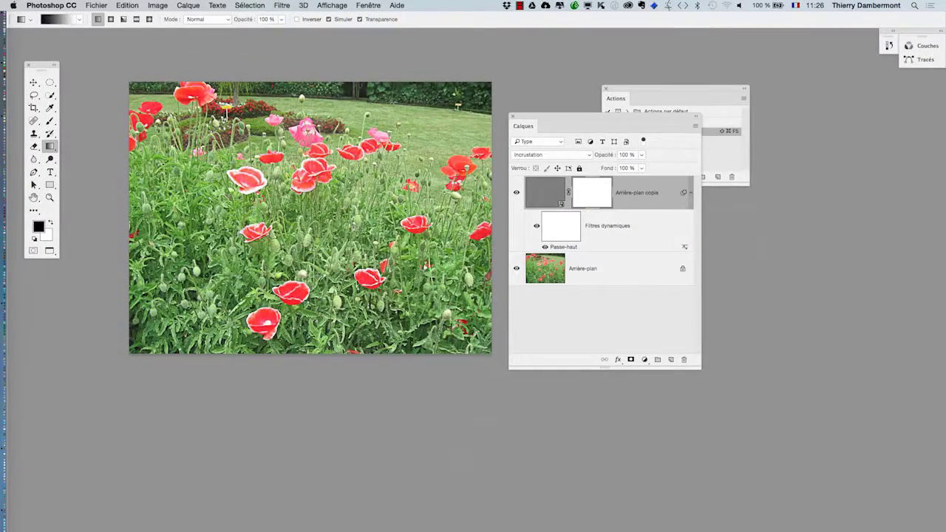
{"action": "left_click_drag", "start_coordinate": [296, 153], "coordinate": [296, 192]}
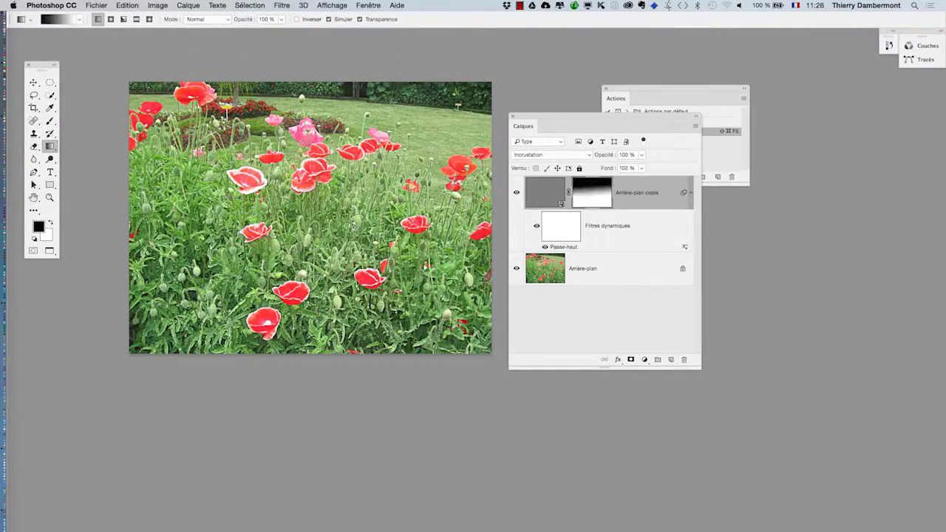
{"action": "scroll", "coordinate": [325, 210], "scroll_direction": "up", "scroll_amount": 3}
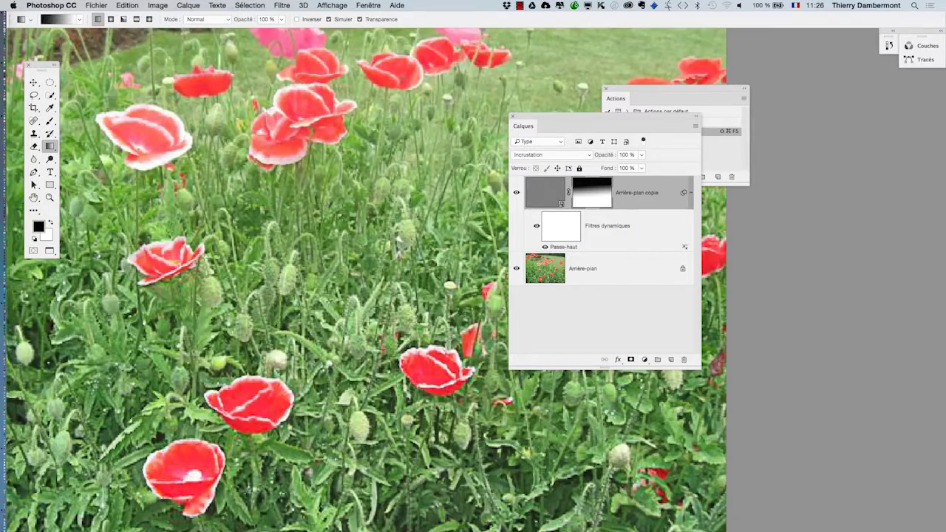
Toggle the sharpening layer's visibility to compare, then zoom out to the whole photo.
{"action": "left_click", "coordinate": [517, 193]}
{"action": "left_click", "coordinate": [517, 193]}
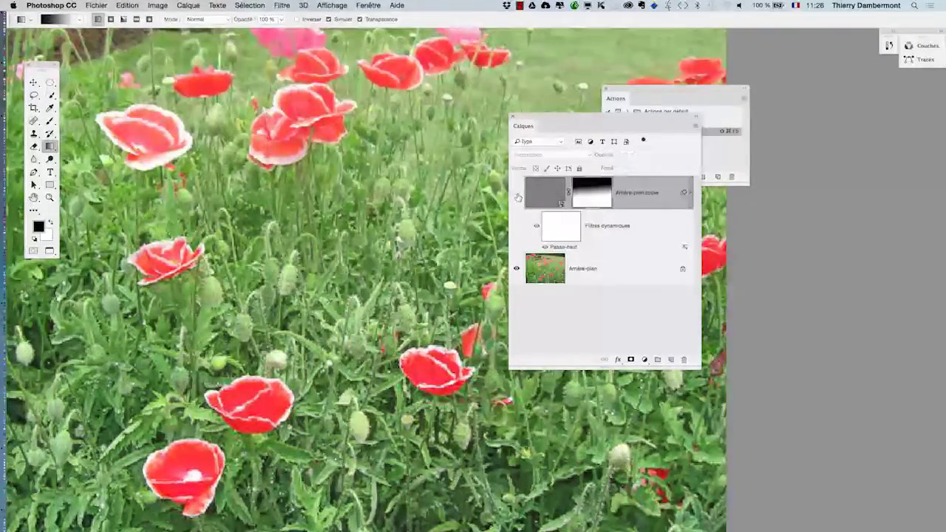
{"action": "left_click", "coordinate": [517, 193]}
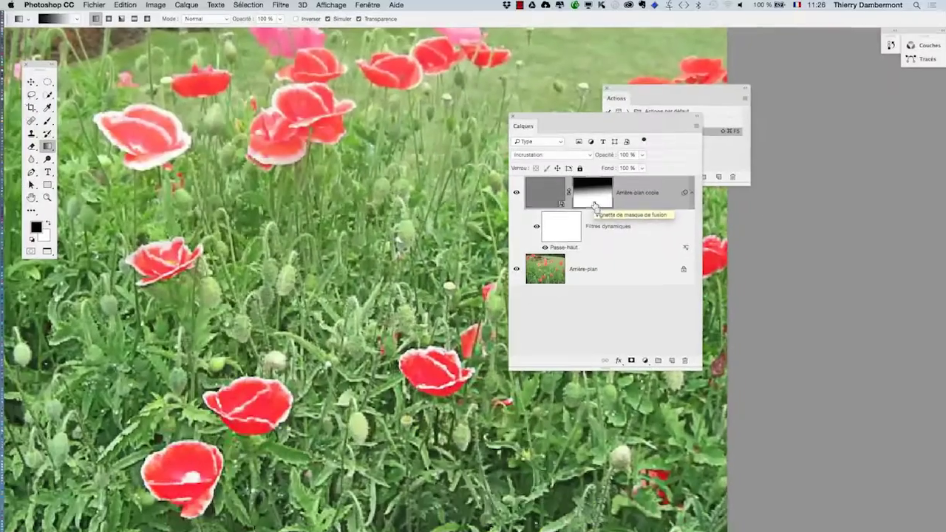
{"action": "key", "text": "super+minus"}
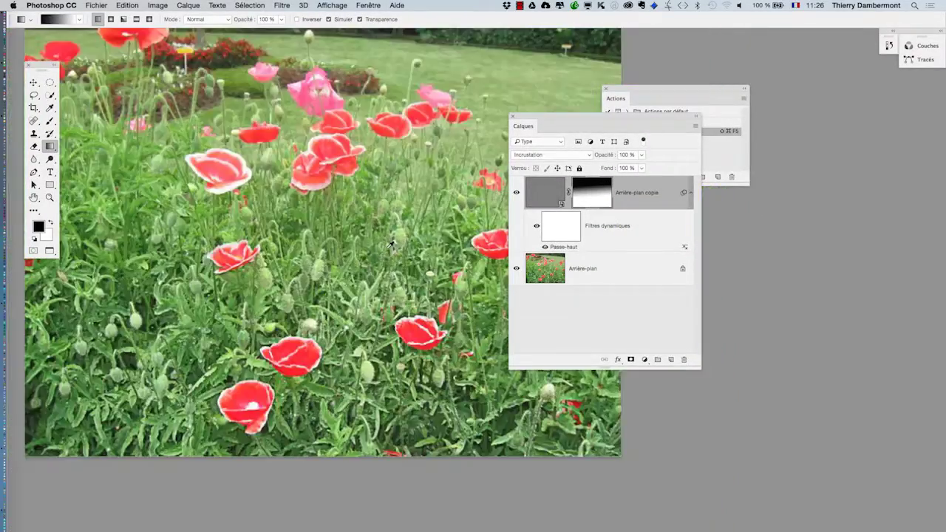
Remove the layer mask and draw a top-to-bottom black-to-white gradient on the Passe-haut filter mask.
{"action": "left_click_drag", "start_coordinate": [534, 120], "coordinate": [681, 61]}
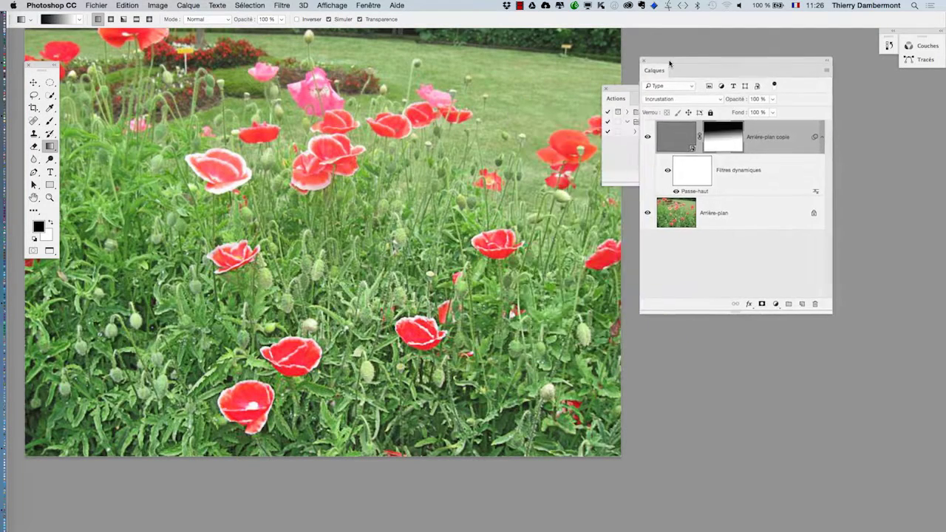
{"action": "key", "text": "super+z"}
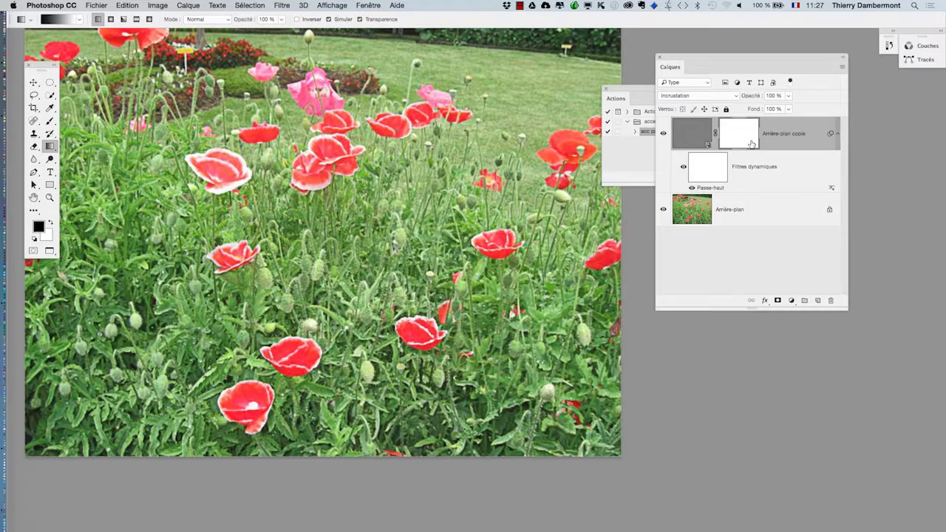
{"action": "key", "text": "super+z"}
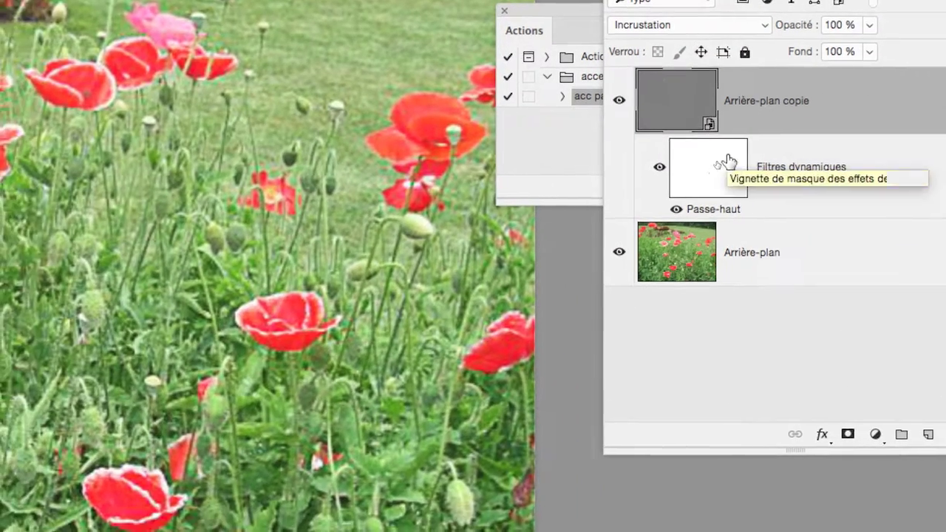
{"action": "left_click", "coordinate": [658, 207]}
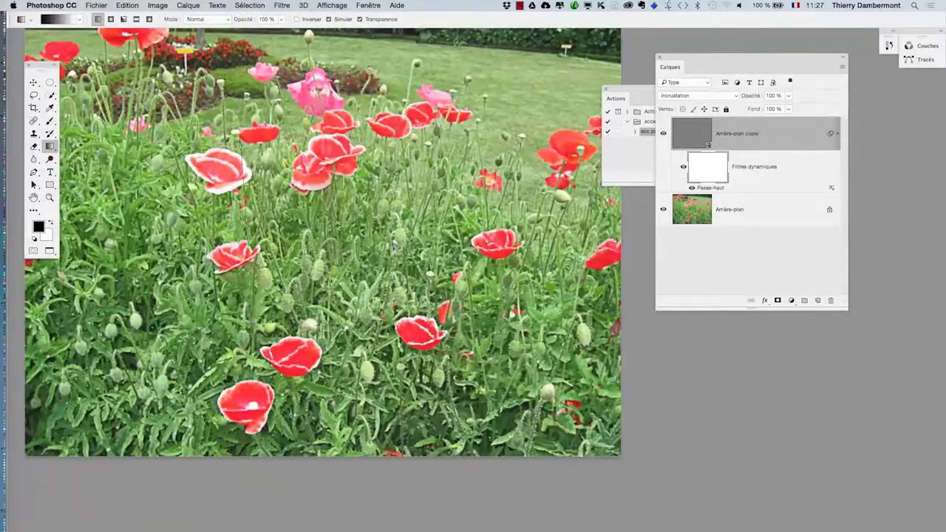
{"action": "left_click_drag", "start_coordinate": [242, 148], "coordinate": [246, 218]}
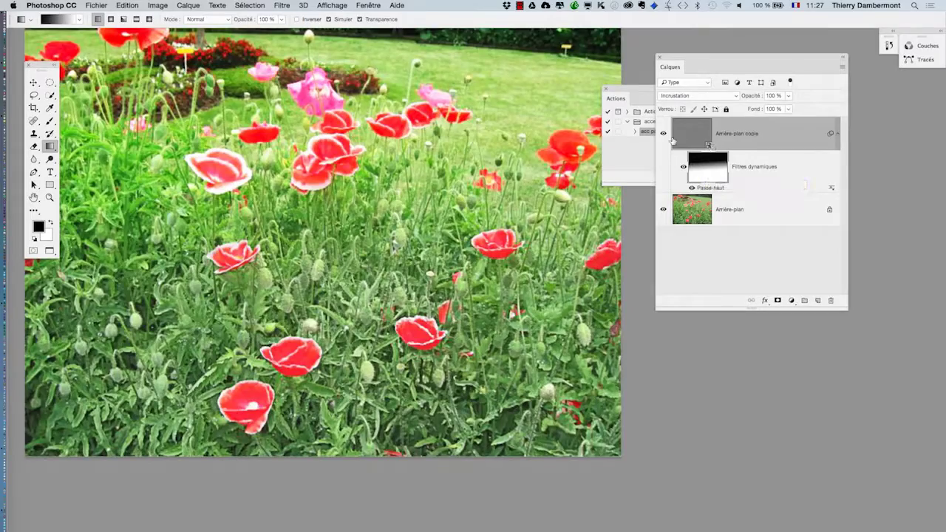
Toggle the top layer's visibility to compare the photo with and without sharpening.
{"action": "left_click", "coordinate": [664, 134]}
{"action": "left_click", "coordinate": [664, 134]}
{"action": "left_click", "coordinate": [664, 135]}
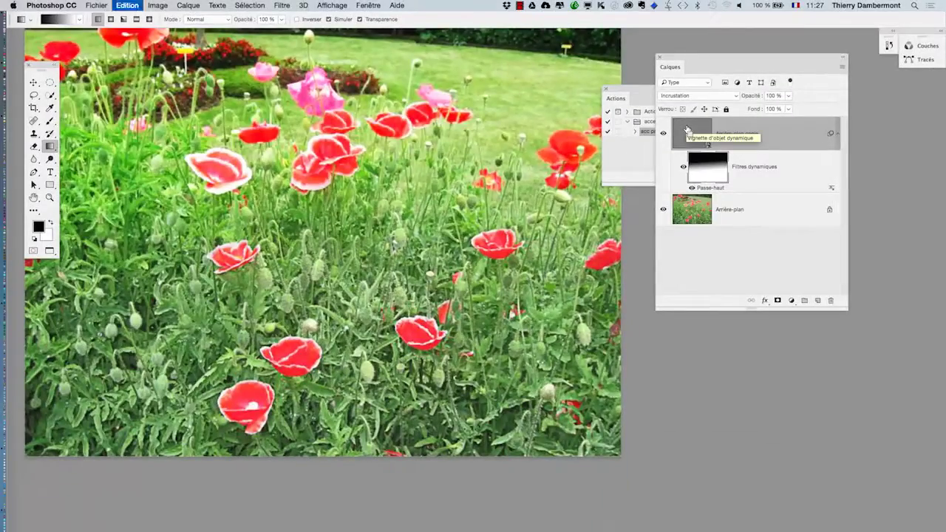
Move the gradient into the Arrière-plan copie layer mask, leaving the filter mask white, and zoom out.
{"action": "key", "text": "ctrl+z"}
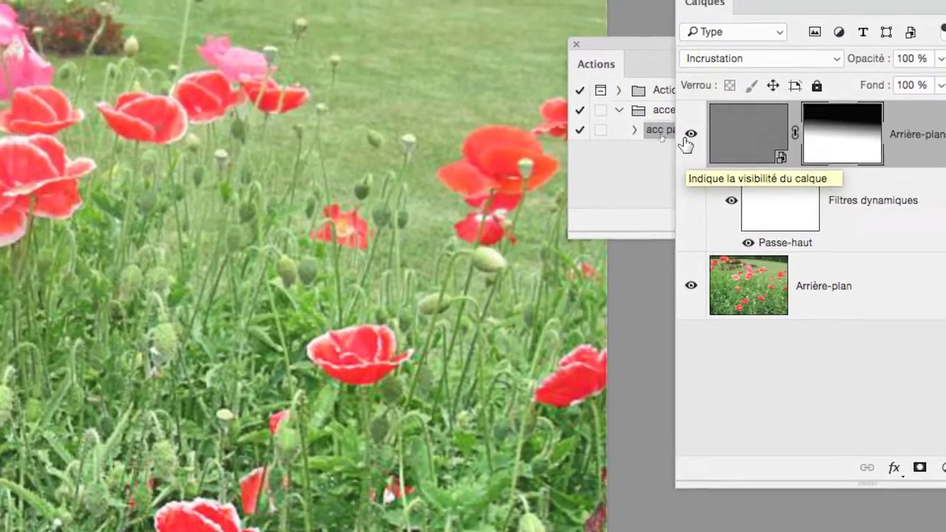
{"action": "left_click", "coordinate": [669, 114]}
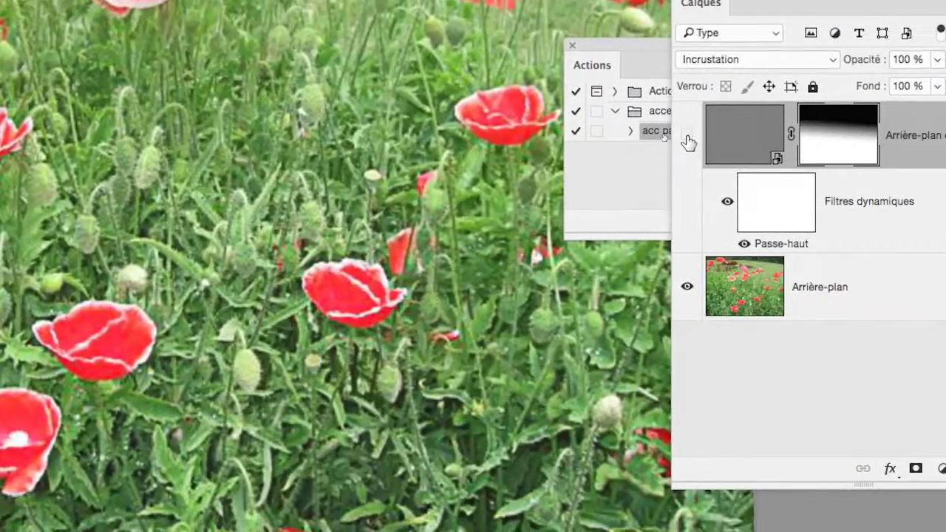
{"action": "left_click", "coordinate": [709, 150]}
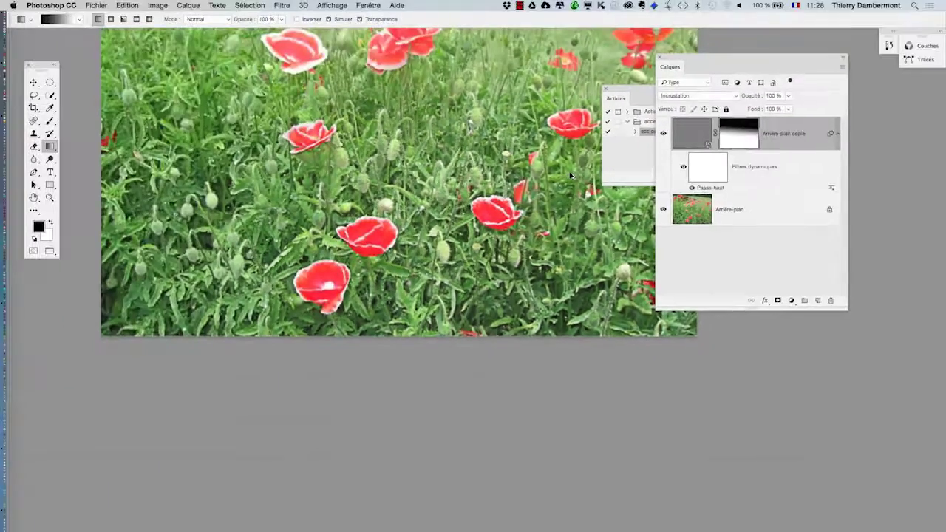
{"action": "key", "text": "super+minus"}
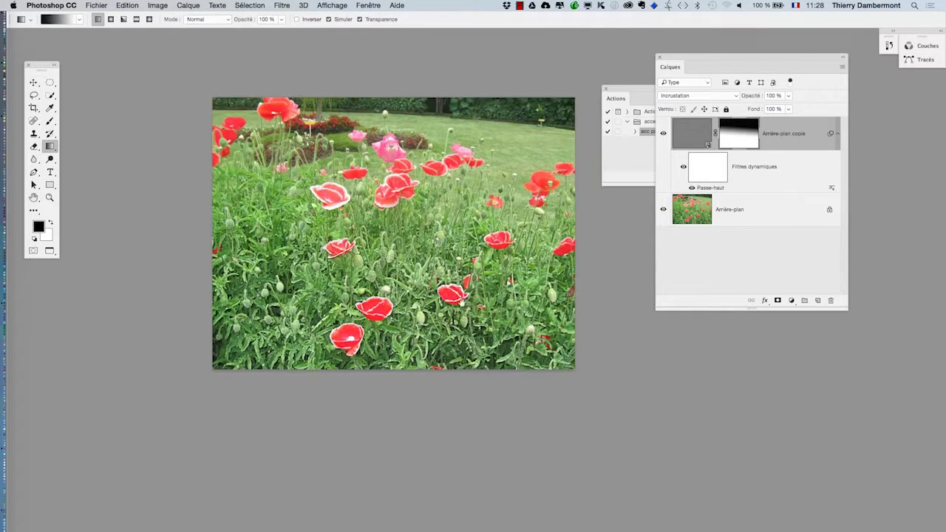
Rearrange the Layers and Actions panels, then close the Actions panel.
{"action": "left_click", "coordinate": [50, 198]}
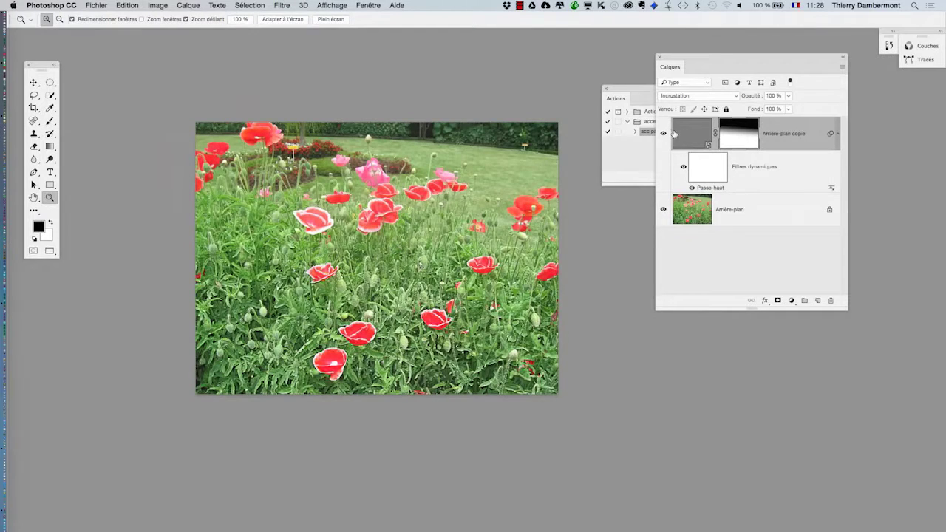
{"action": "left_click_drag", "start_coordinate": [680, 62], "coordinate": [798, 164]}
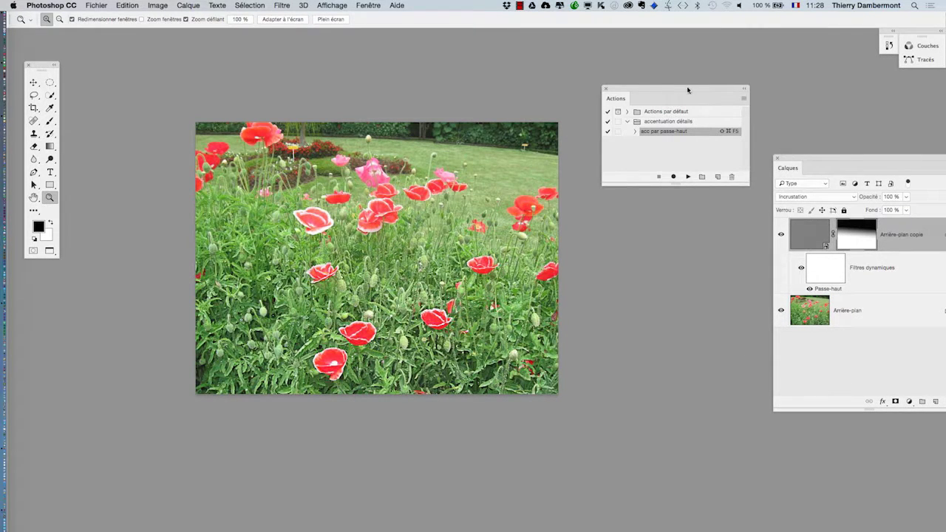
{"action": "left_click_drag", "start_coordinate": [688, 88], "coordinate": [666, 89]}
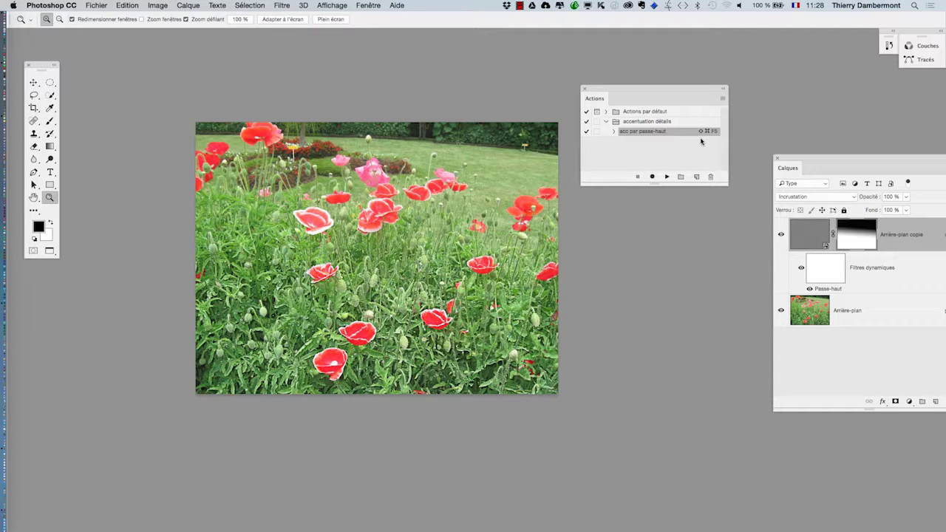
{"action": "left_click", "coordinate": [585, 88]}
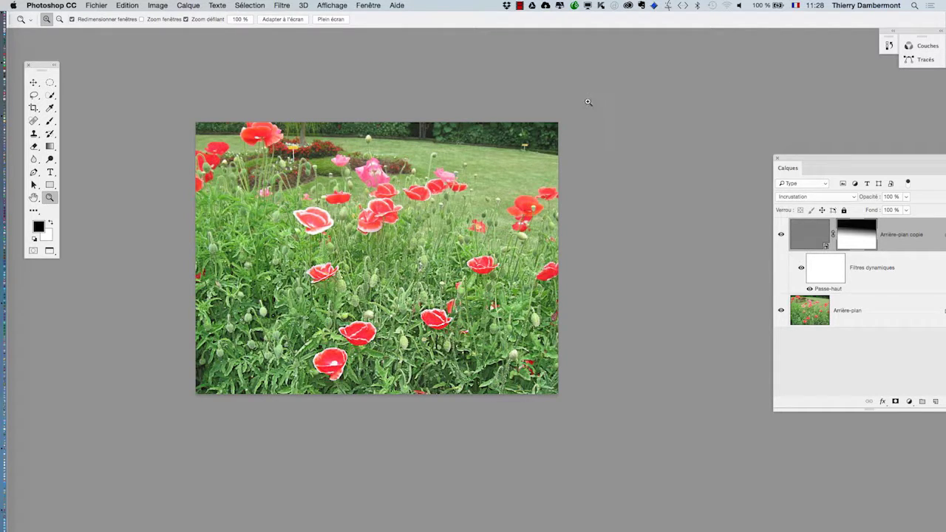
Save the poppy photo as a .psd Photoshop document and close it.
{"action": "left_click", "coordinate": [97, 4]}
{"action": "left_click", "coordinate": [493, 153]}
{"action": "left_click", "coordinate": [639, 136]}
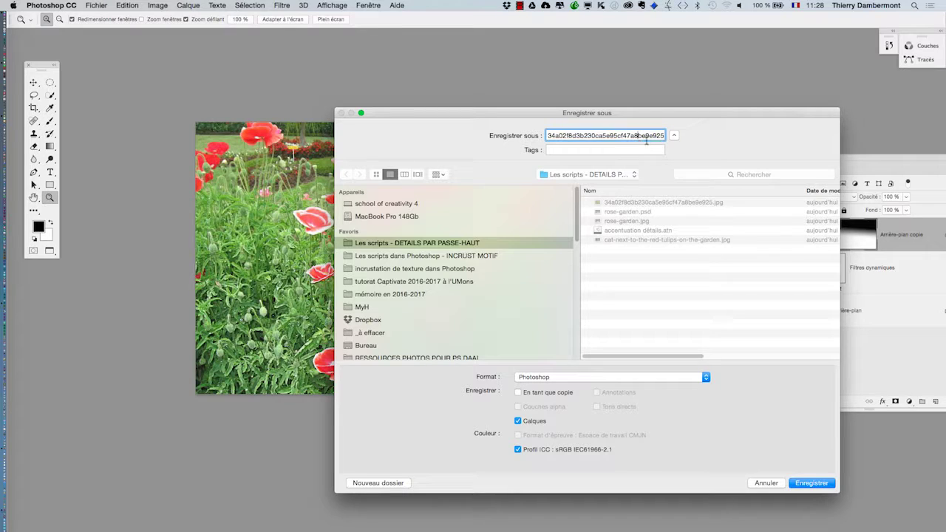
{"action": "left_click", "coordinate": [650, 136]}
{"action": "left_click", "coordinate": [804, 482]}
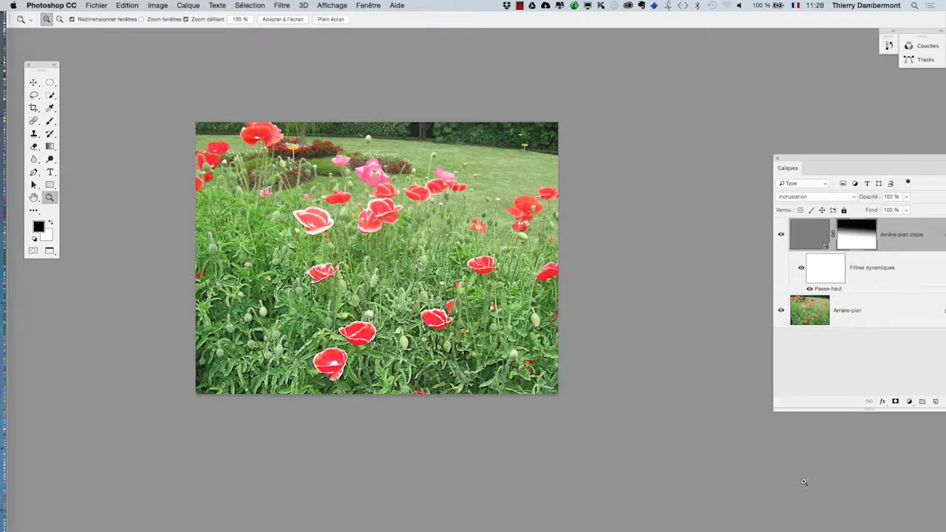
{"action": "key", "text": "super+w"}
In Firefox, open the sunflower garden result from the garden image search in a new tab.
{"action": "key", "text": "super+Tab"}
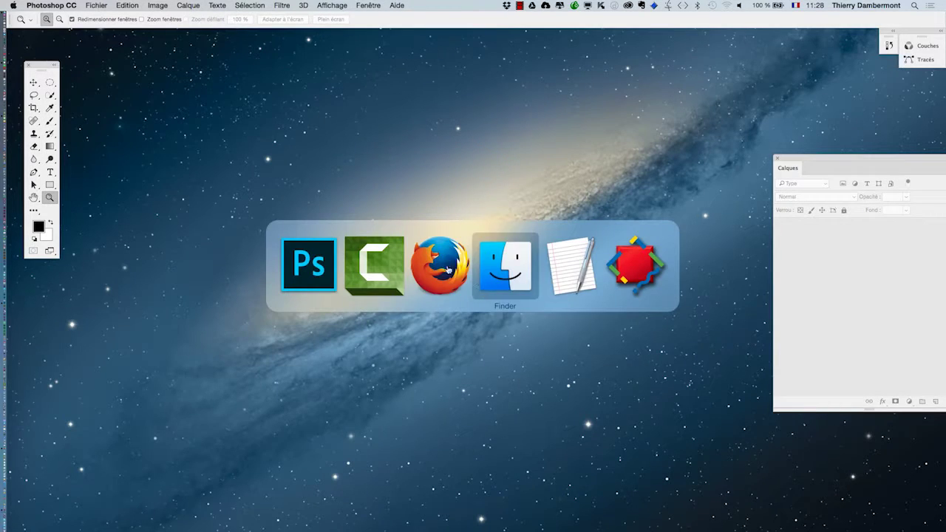
{"action": "left_click", "coordinate": [424, 275]}
{"action": "left_click", "coordinate": [292, 5]}
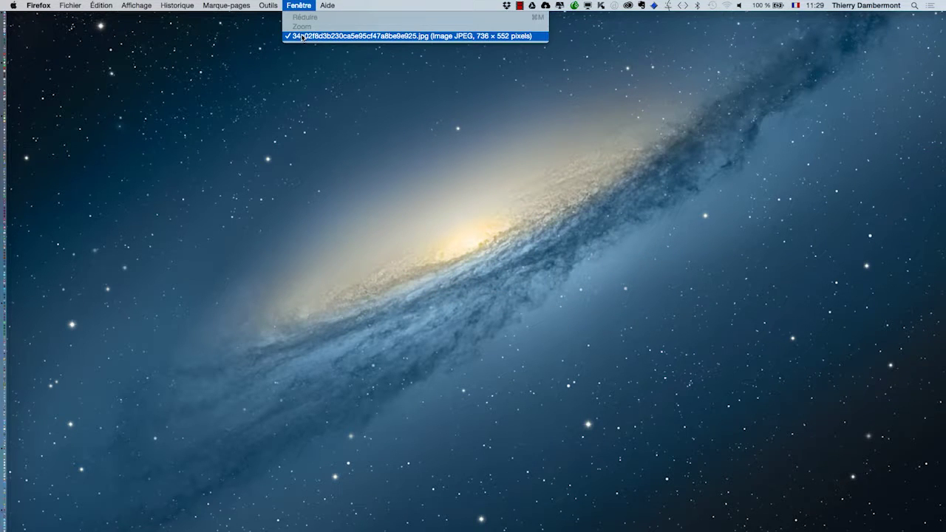
{"action": "left_click", "coordinate": [302, 36]}
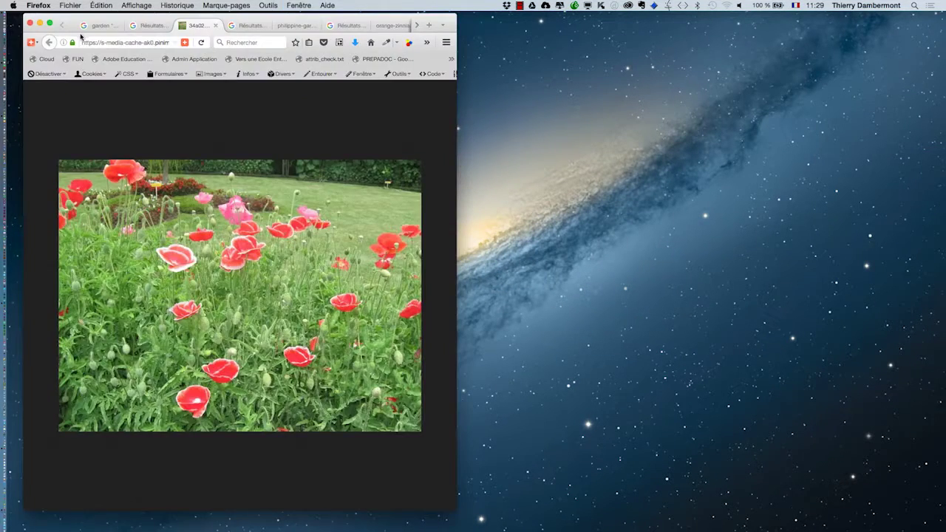
{"action": "left_click", "coordinate": [86, 27]}
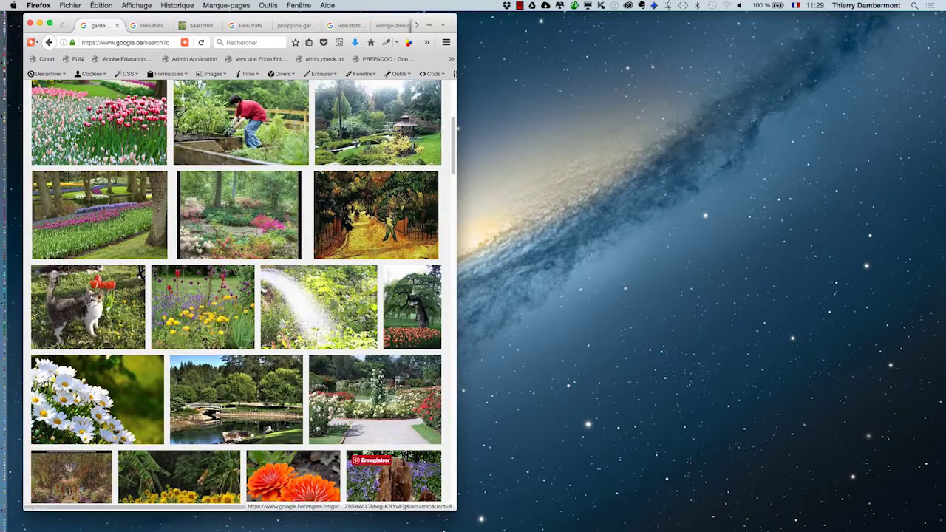
{"action": "left_click_drag", "start_coordinate": [455, 509], "coordinate": [742, 530]}
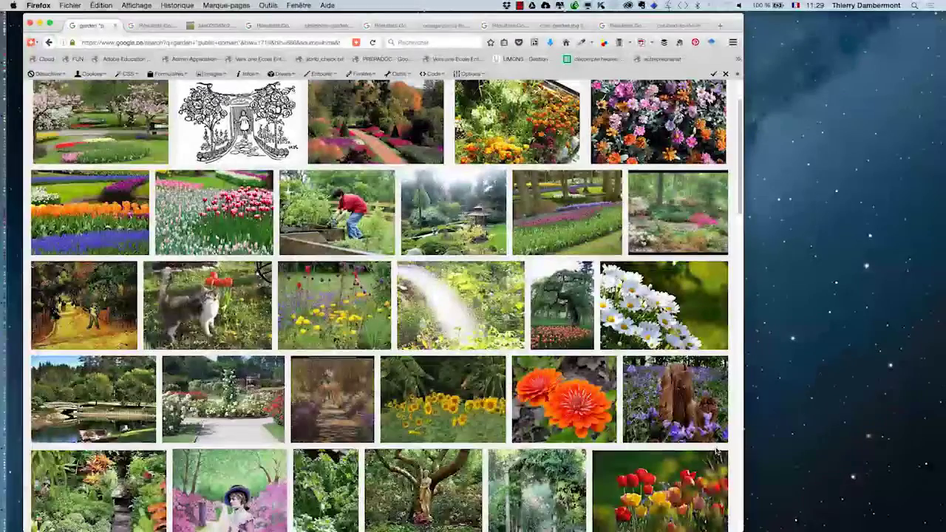
{"action": "middle_click", "coordinate": [414, 399]}
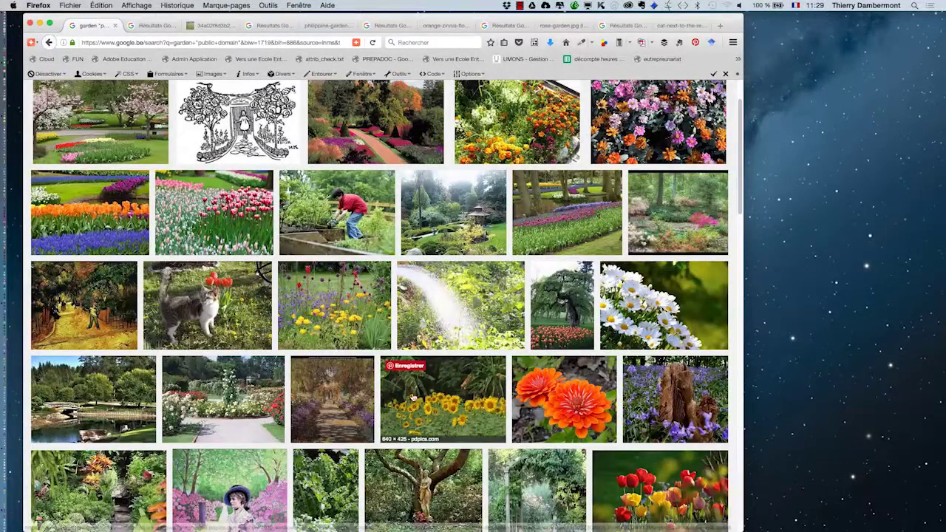
{"action": "left_click", "coordinate": [157, 22]}
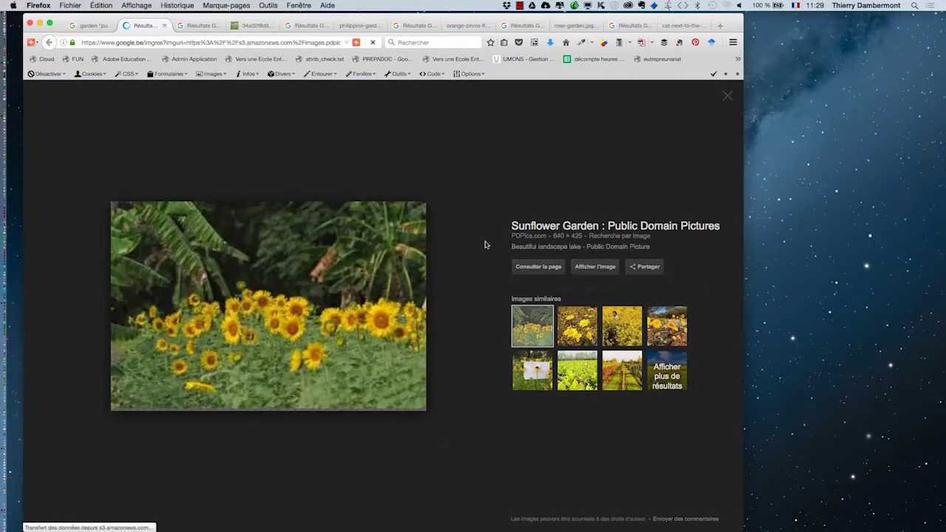
Save the full-size sunflower image as 4039-sunflower-garden.jpg into Les scripts - DETAILS PAR PASSE-HAUT.
{"action": "left_click", "coordinate": [604, 268]}
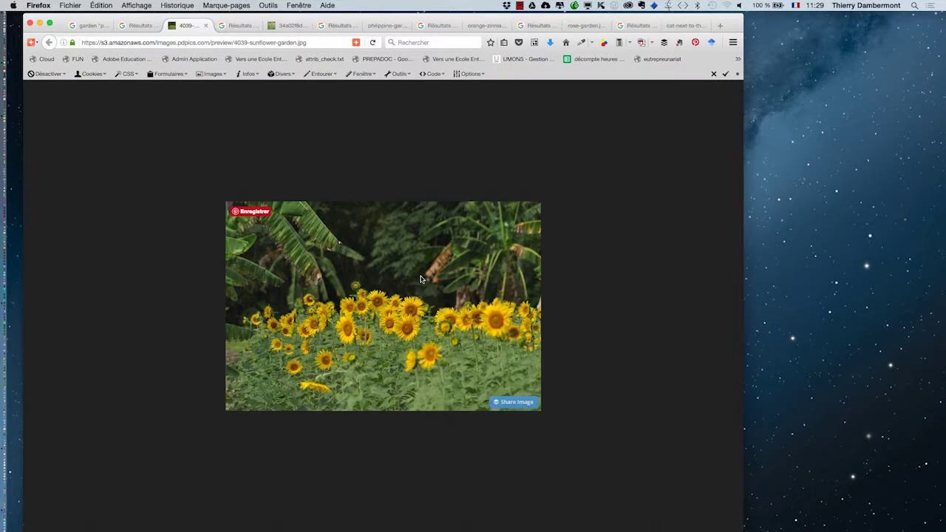
{"action": "right_click", "coordinate": [416, 274]}
{"action": "left_click", "coordinate": [528, 304]}
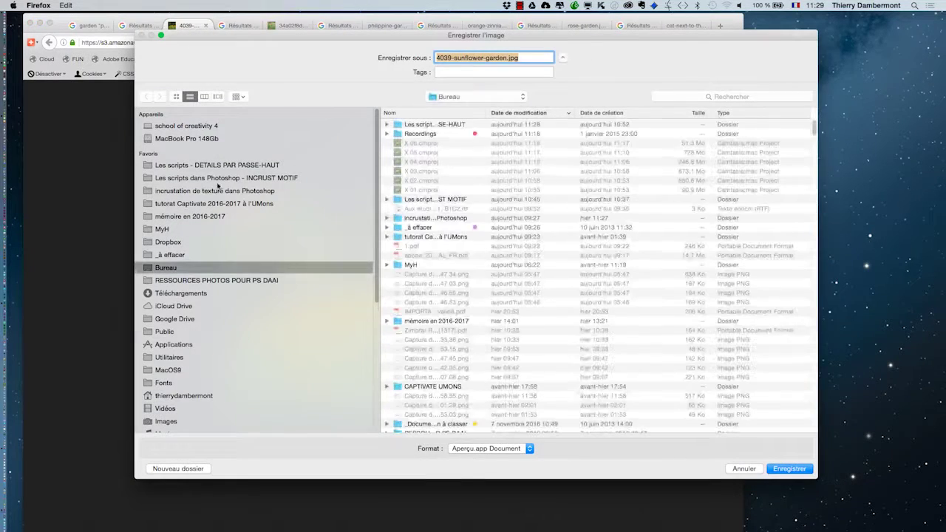
{"action": "left_click", "coordinate": [220, 169]}
{"action": "key", "text": "Return"}
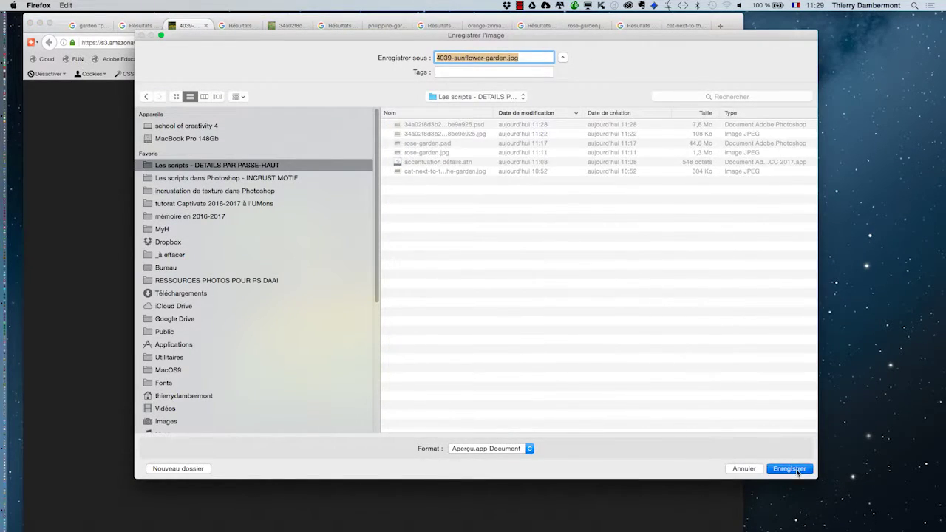
{"action": "key", "text": "super+m"}
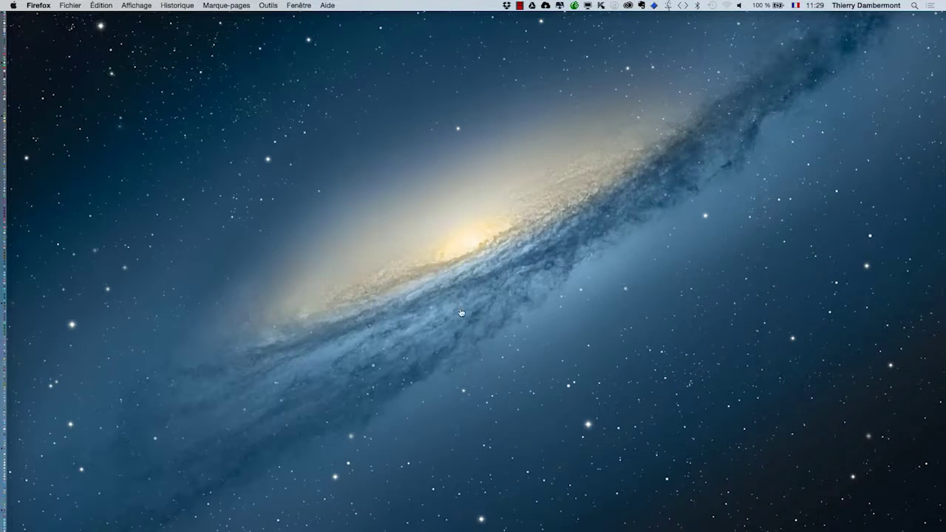
{"action": "key", "text": "super+Tab"}
{"action": "left_click", "coordinate": [96, 5]}
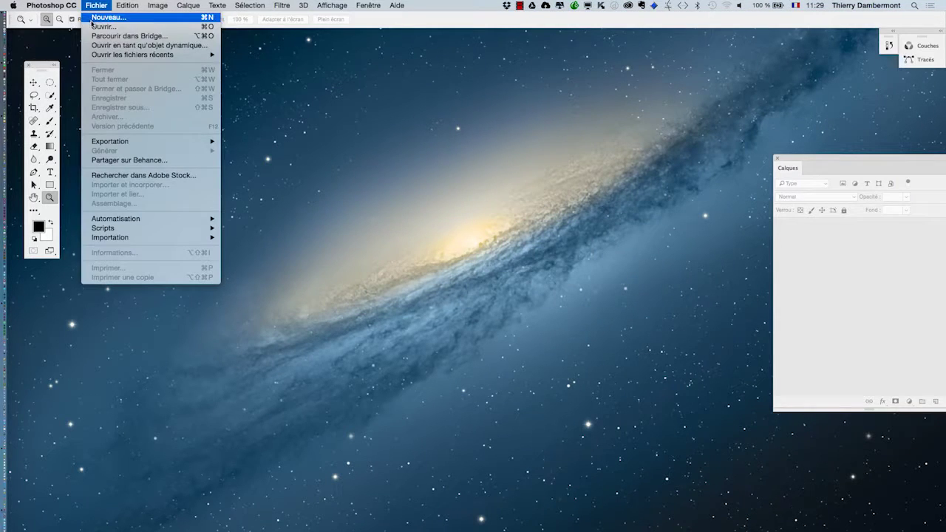
Open 4039-sunflower-garden.jpg, view it full screen, and reposition the Layers panel.
{"action": "left_click", "coordinate": [104, 27]}
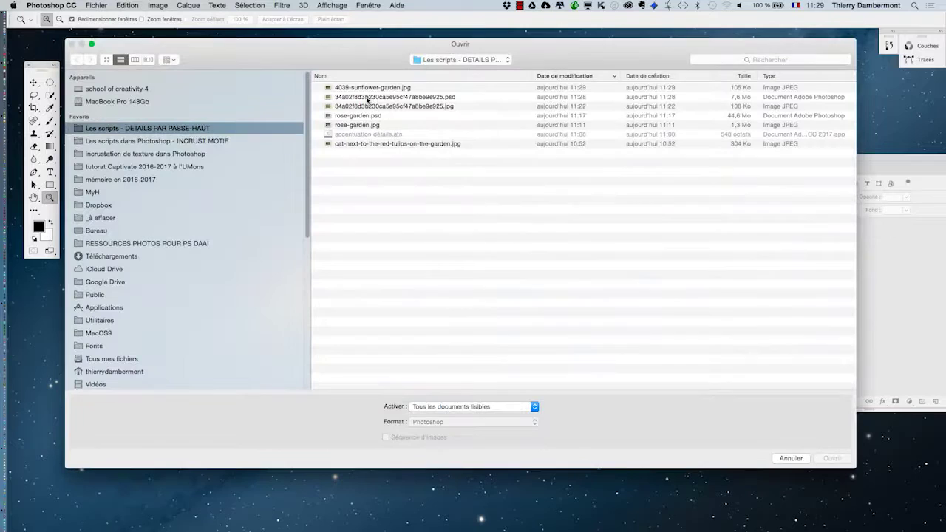
{"action": "left_click", "coordinate": [367, 88]}
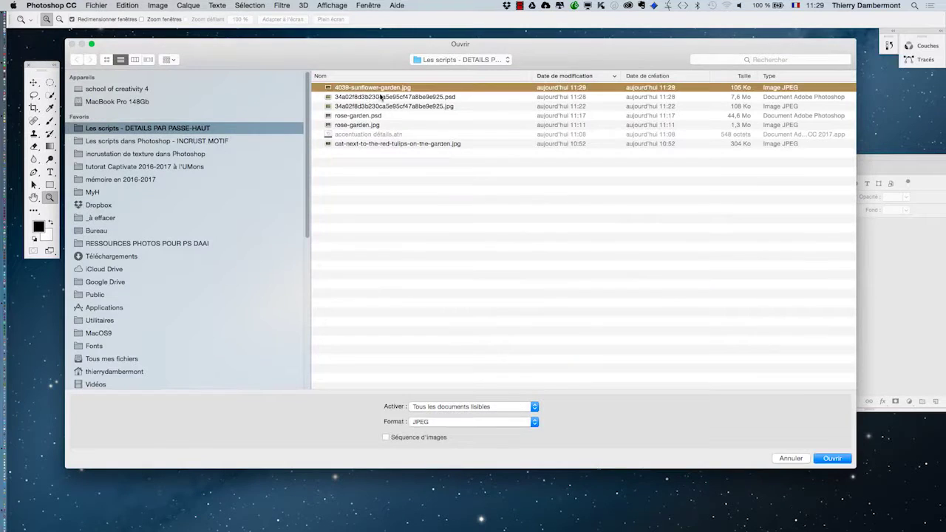
{"action": "left_click", "coordinate": [832, 459]}
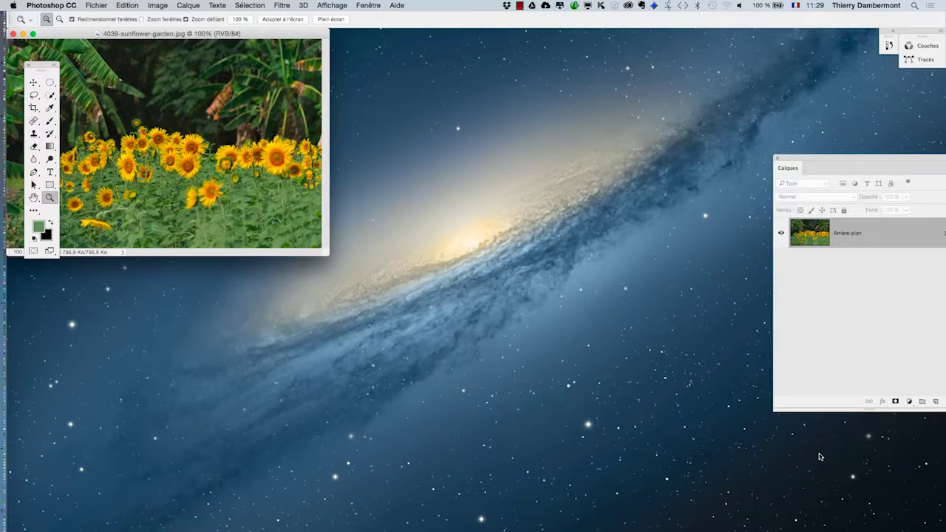
{"action": "key", "text": "f"}
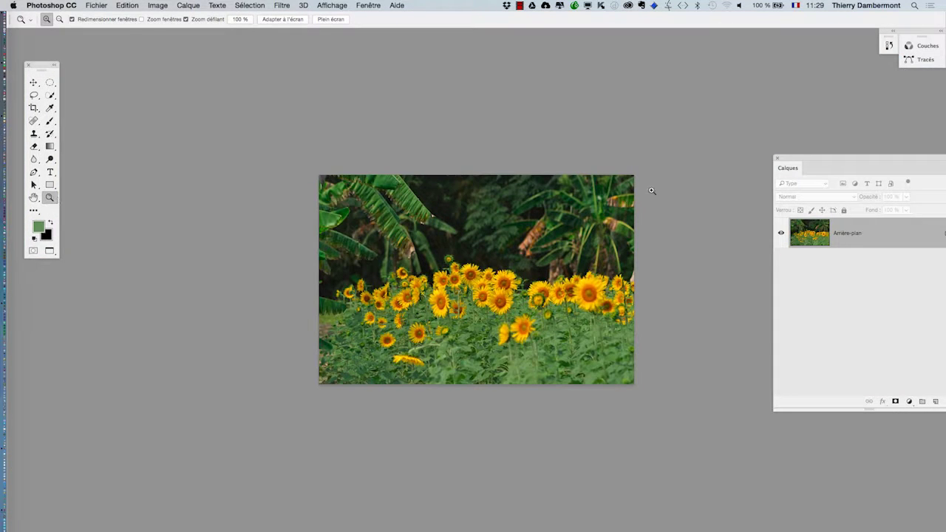
{"action": "left_click_drag", "start_coordinate": [808, 166], "coordinate": [717, 174]}
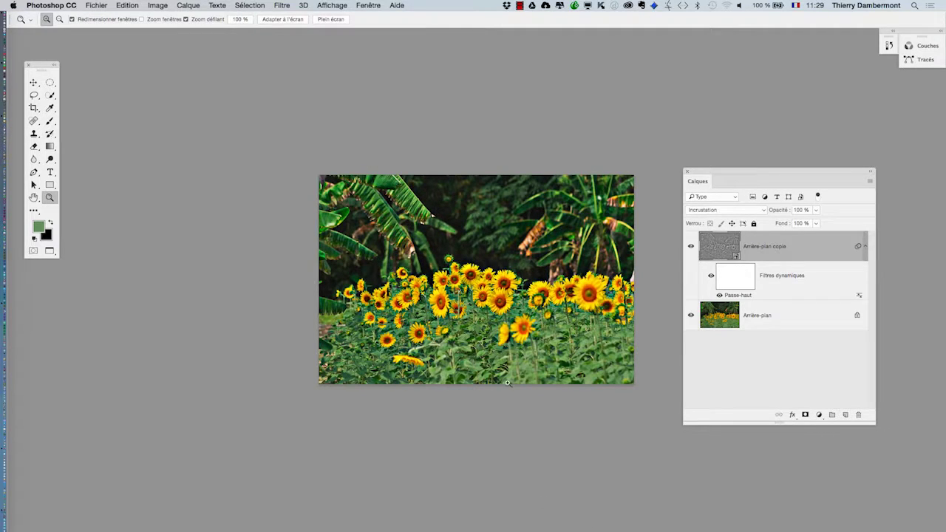
{"action": "left_click_drag", "start_coordinate": [509, 349], "coordinate": [507, 337]}
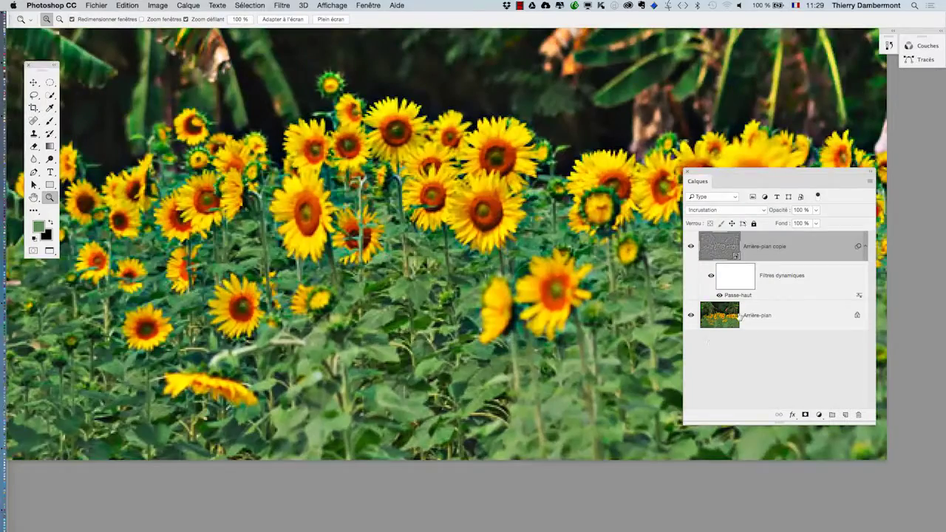
Lower the Passe-haut smart filter radius to a very small value and confirm.
{"action": "double_click", "coordinate": [738, 295]}
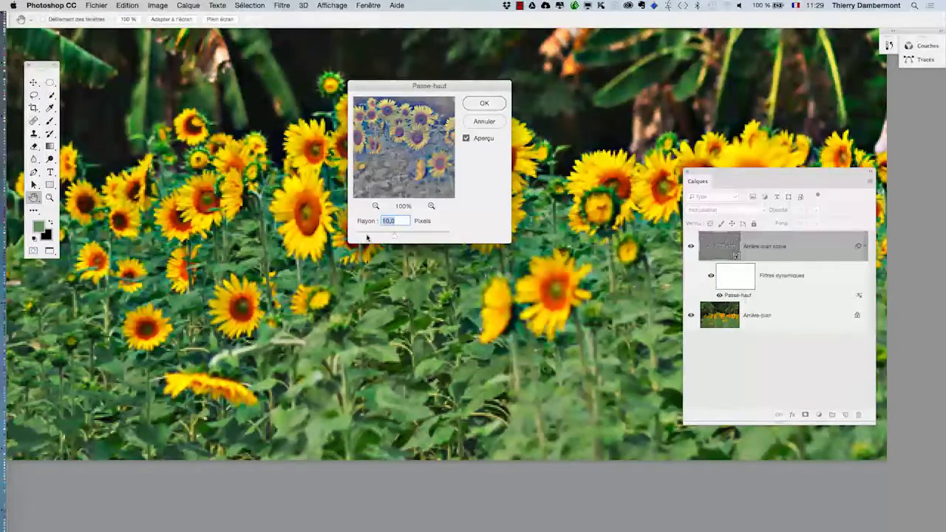
{"action": "left_click_drag", "start_coordinate": [368, 233], "coordinate": [365, 236]}
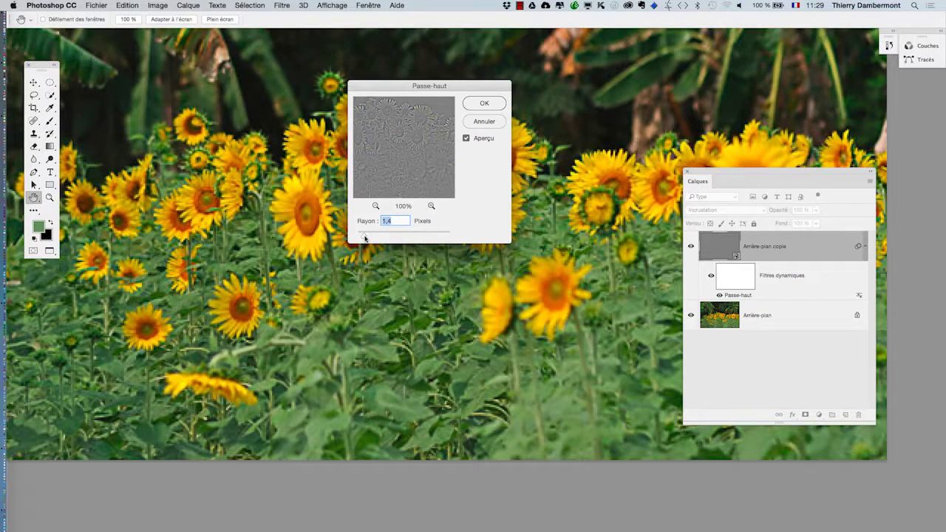
{"action": "left_click", "coordinate": [484, 104]}
Zoom to see the sunflower photo and toggle the sharpening layer to compare, leaving it visible.
{"action": "key", "text": "z"}
{"action": "left_click", "coordinate": [497, 257], "text": "alt"}
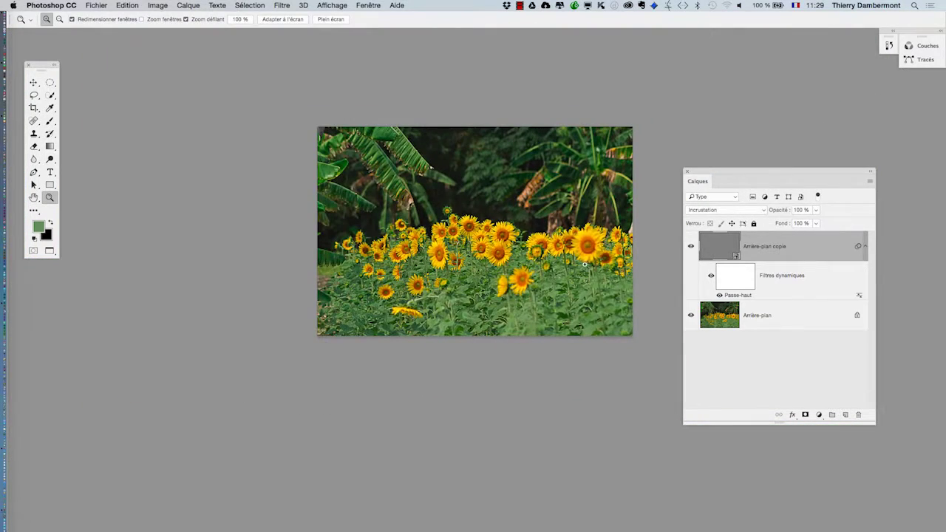
{"action": "left_click", "coordinate": [691, 247]}
{"action": "key", "text": "ctrl+plus"}
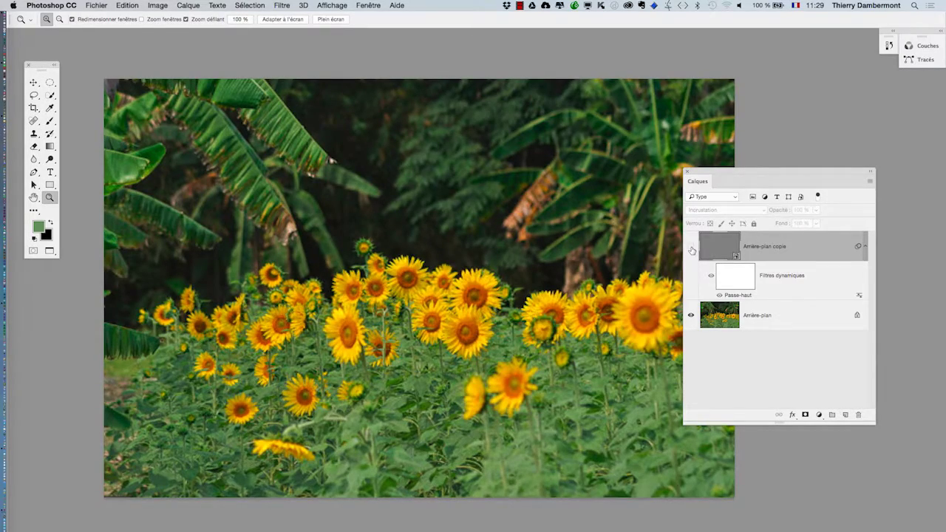
{"action": "left_click", "coordinate": [691, 247]}
{"action": "left_click", "coordinate": [691, 247]}
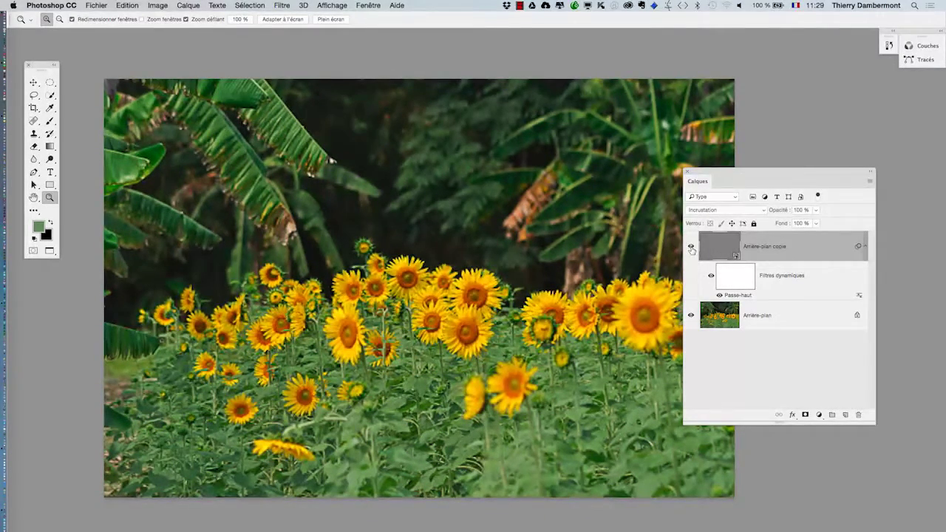
Add a reveal-all mask to Arrière-plan copie and fill it with a top-black vertical gradient.
{"action": "left_click", "coordinate": [188, 5]}
{"action": "mouse_move", "coordinate": [212, 143]}
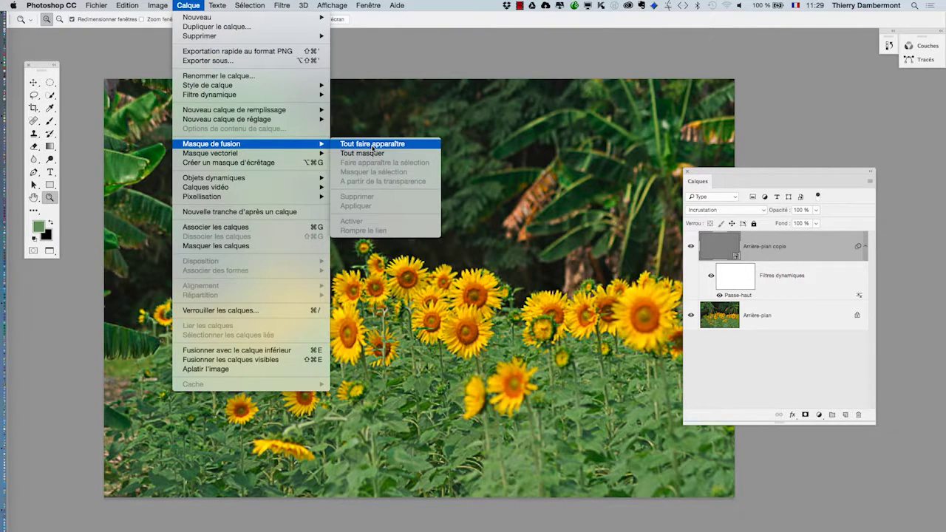
{"action": "left_click", "coordinate": [370, 146]}
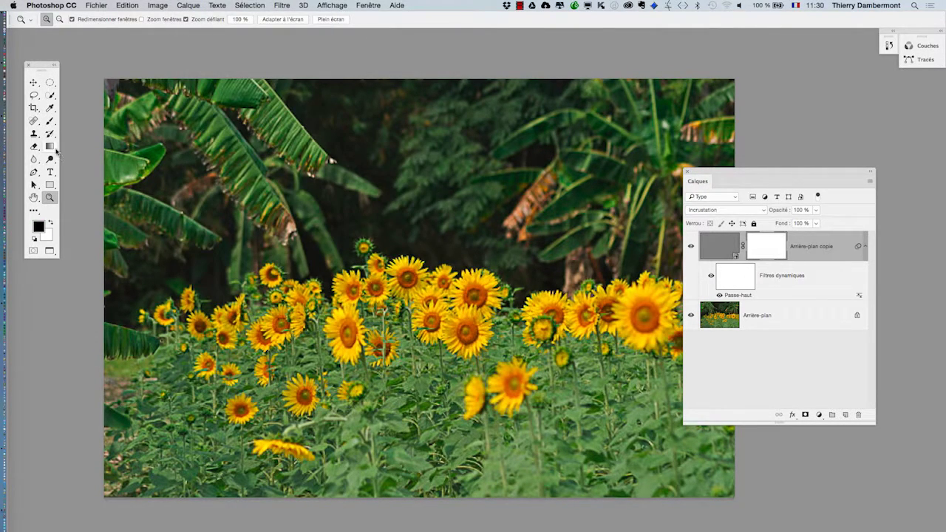
{"action": "left_click", "coordinate": [50, 147]}
{"action": "mouse_move", "coordinate": [434, 271]}
{"action": "left_mouse_down"}
{"action": "mouse_move", "coordinate": [434, 162]}
{"action": "mouse_move", "coordinate": [429, 295]}
{"action": "left_mouse_up"}
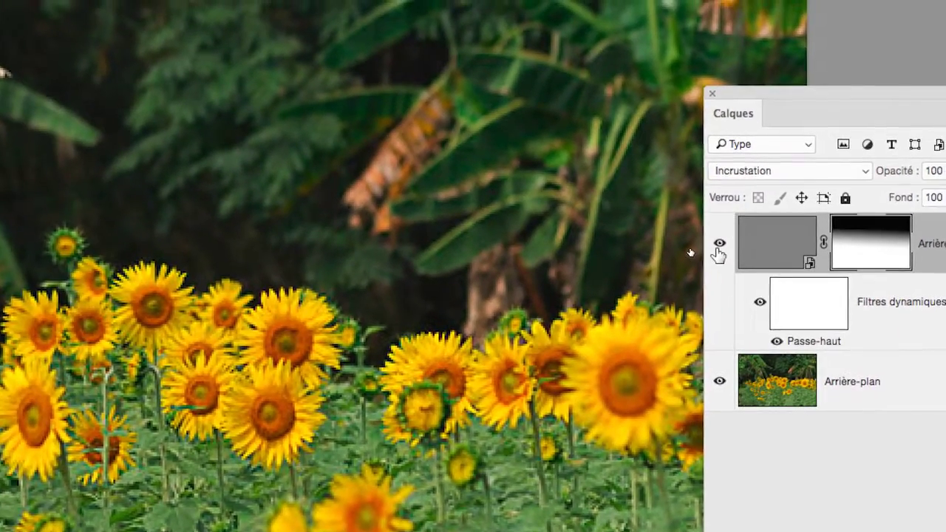
Toggle the sharpening layer's visibility to compare the photo with and without it.
{"action": "left_click", "coordinate": [718, 245]}
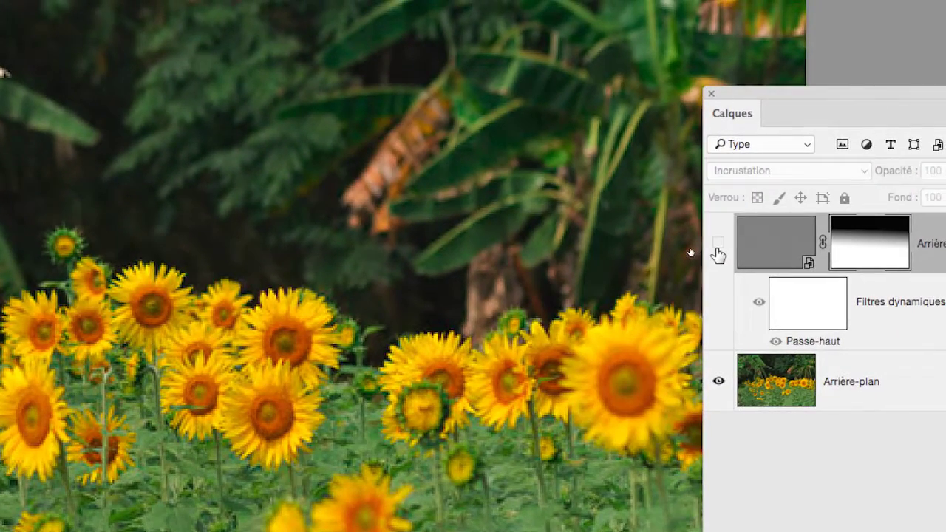
{"action": "left_click", "coordinate": [719, 245]}
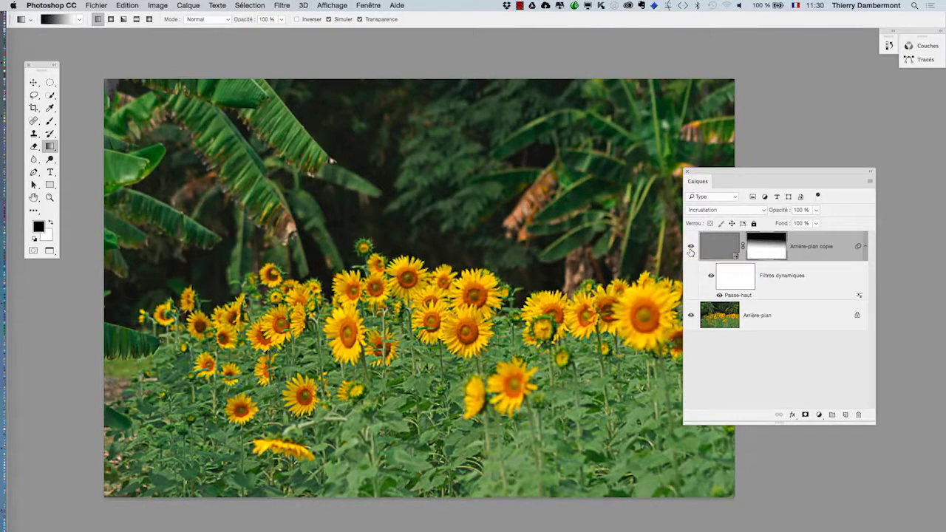
{"action": "left_click", "coordinate": [690, 250]}
Show the Actions panel, moving it toward the photo centre and enlarging it.
{"action": "left_click", "coordinate": [369, 5]}
{"action": "left_click", "coordinate": [374, 76]}
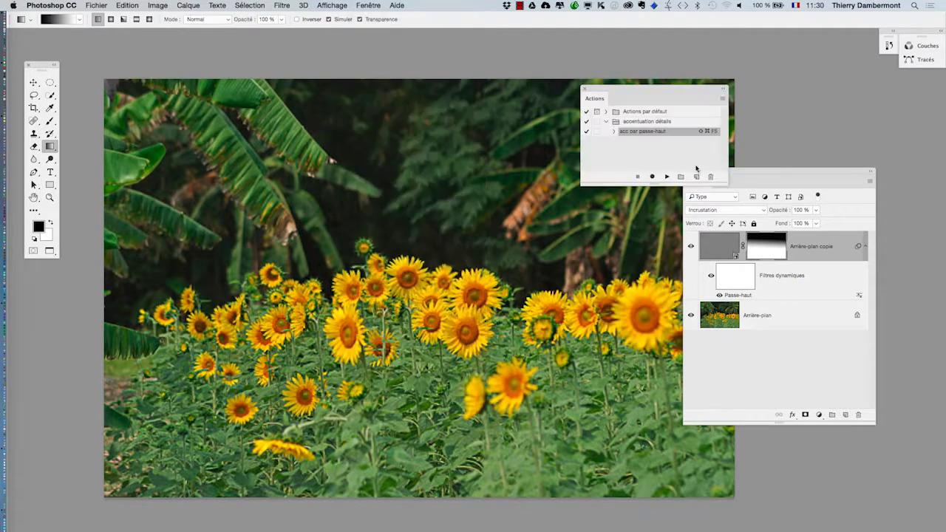
{"action": "left_click_drag", "start_coordinate": [610, 90], "coordinate": [380, 88]}
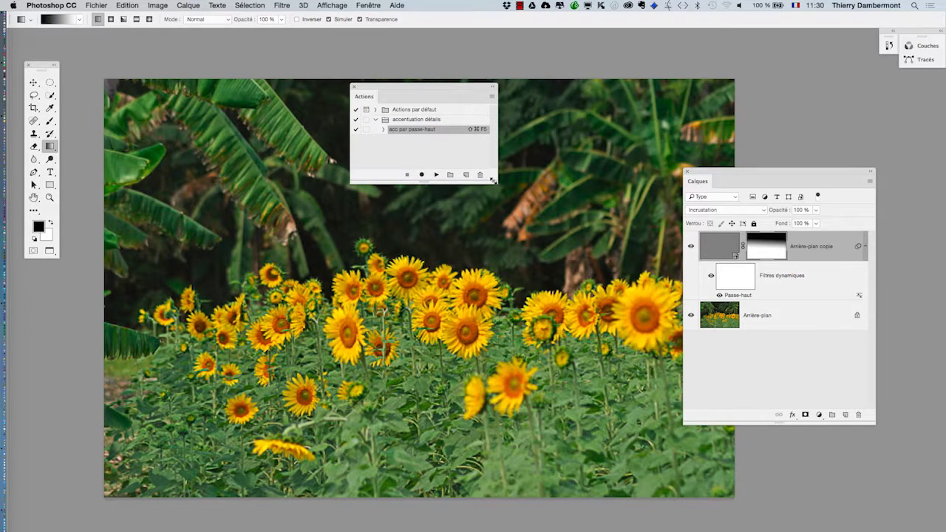
{"action": "left_click_drag", "start_coordinate": [497, 185], "coordinate": [556, 287]}
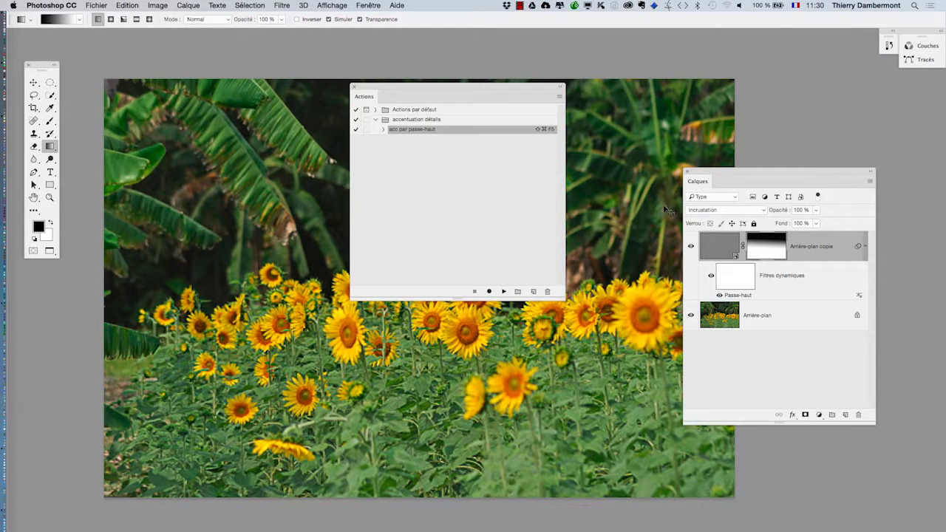
Close the sunflower photo, saving it as 4039-sunflower-garden.psd.
{"action": "key", "text": "super+q"}
{"action": "left_click", "coordinate": [567, 183]}
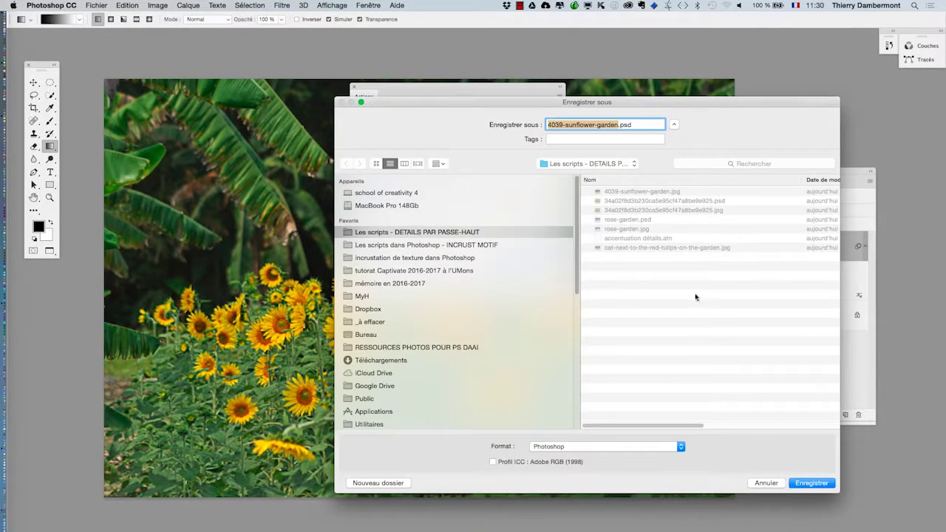
{"action": "key", "text": "Return"}
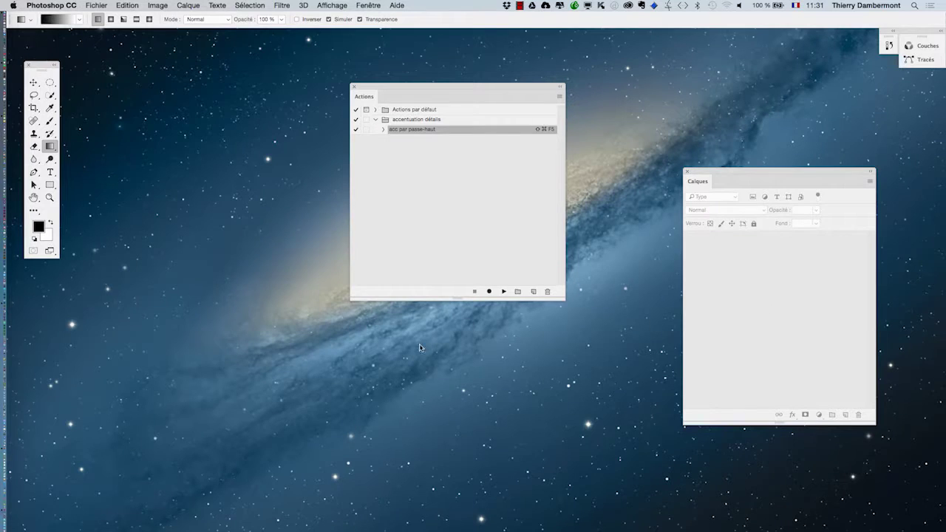
{"action": "key", "text": "super+Tab"}
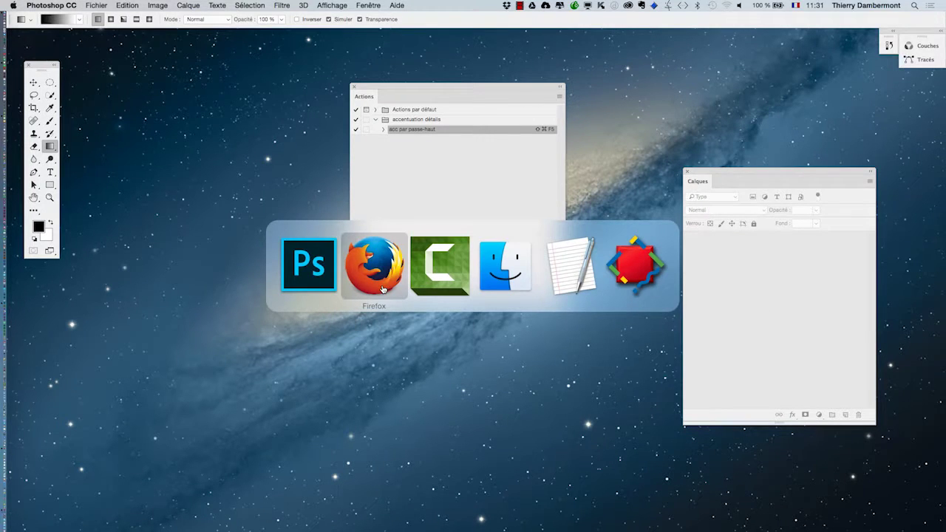
Bring Firefox's image window forward and scroll back through the garden image search results.
{"action": "left_click", "coordinate": [383, 288]}
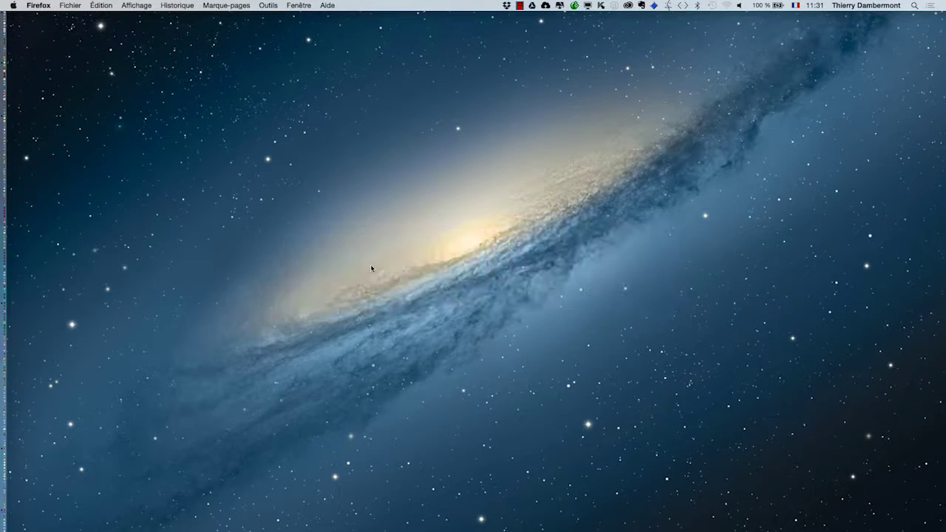
{"action": "left_click", "coordinate": [297, 5]}
{"action": "mouse_move", "coordinate": [268, 5]}
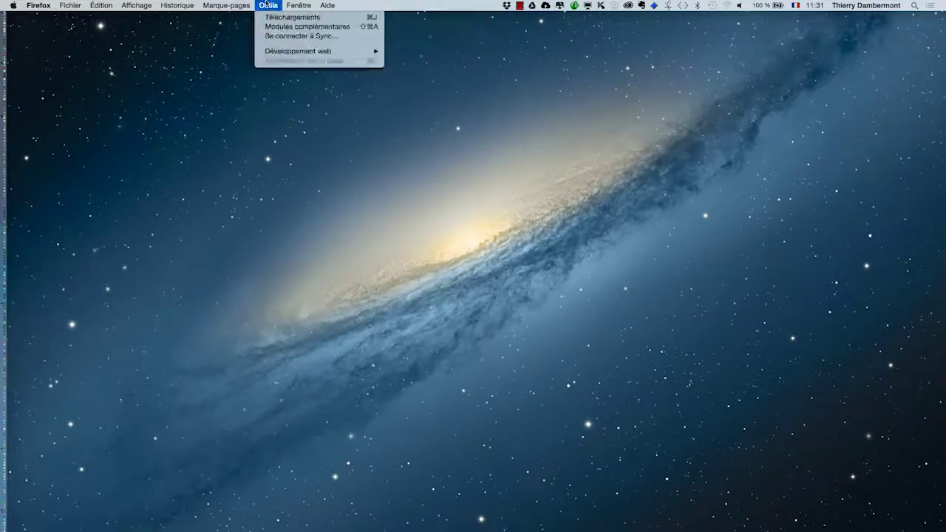
{"action": "left_click", "coordinate": [299, 36]}
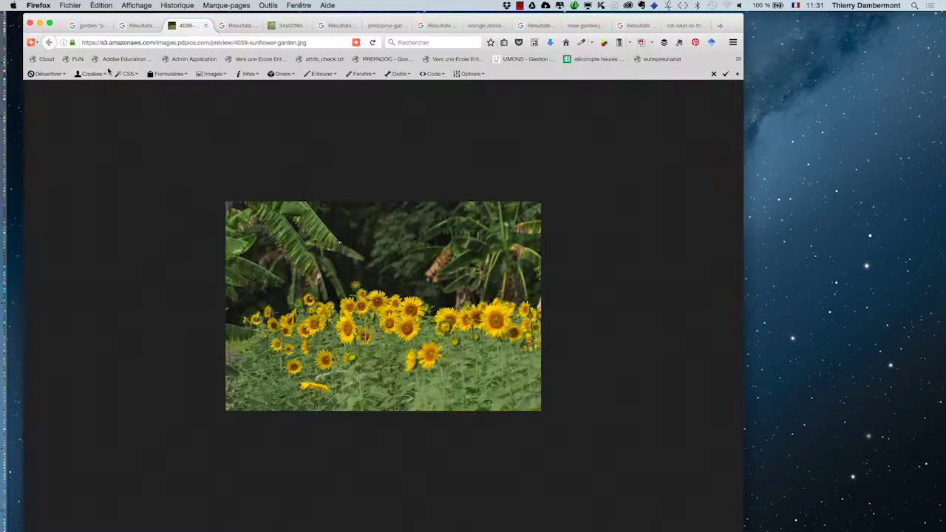
{"action": "left_click", "coordinate": [91, 28]}
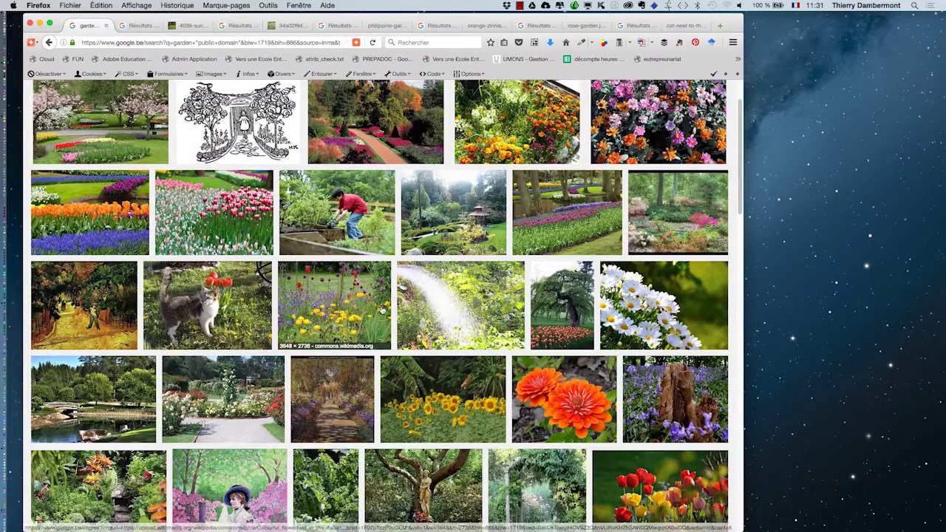
{"action": "scroll", "coordinate": [396, 307], "scroll_direction": "down", "scroll_amount": 1}
{"action": "scroll", "coordinate": [397, 306], "scroll_direction": "down", "scroll_amount": 2}
{"action": "scroll", "coordinate": [397, 307], "scroll_direction": "down", "scroll_amount": 2}
{"action": "scroll", "coordinate": [396, 306], "scroll_direction": "down", "scroll_amount": 5}
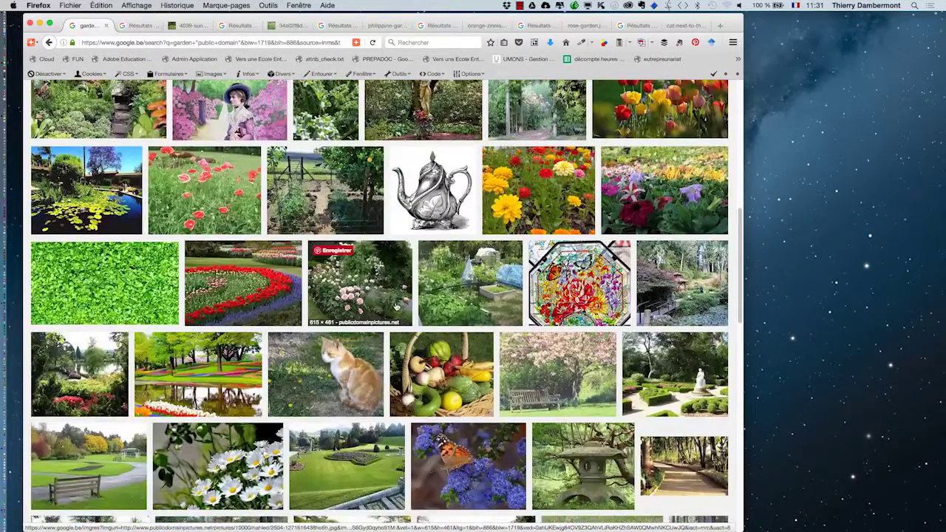
{"action": "scroll", "coordinate": [453, 345], "scroll_direction": "down", "scroll_amount": 2}
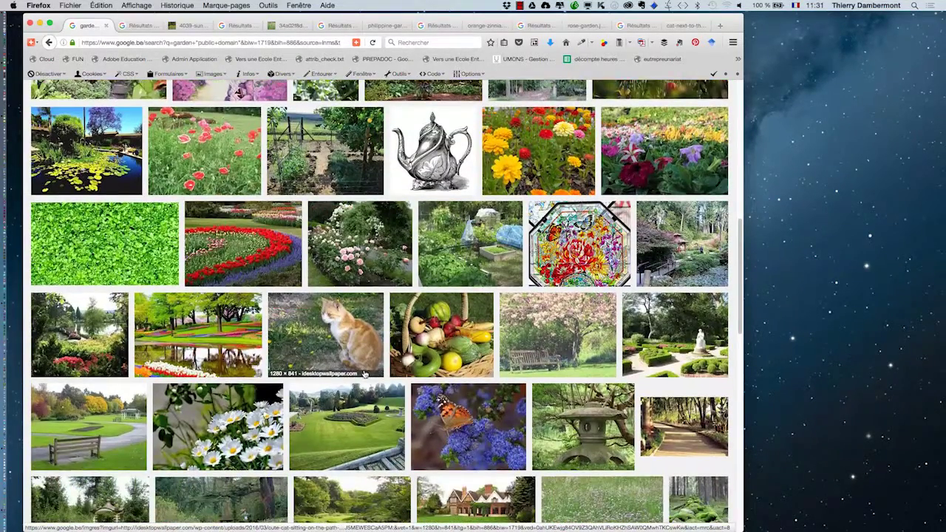
Save the full-size vegetable basket image as CALEBS_GARDEN.JPG in the scripts folder, then hide Firefox.
{"action": "middle_click", "coordinate": [453, 345]}
{"action": "left_click", "coordinate": [151, 25]}
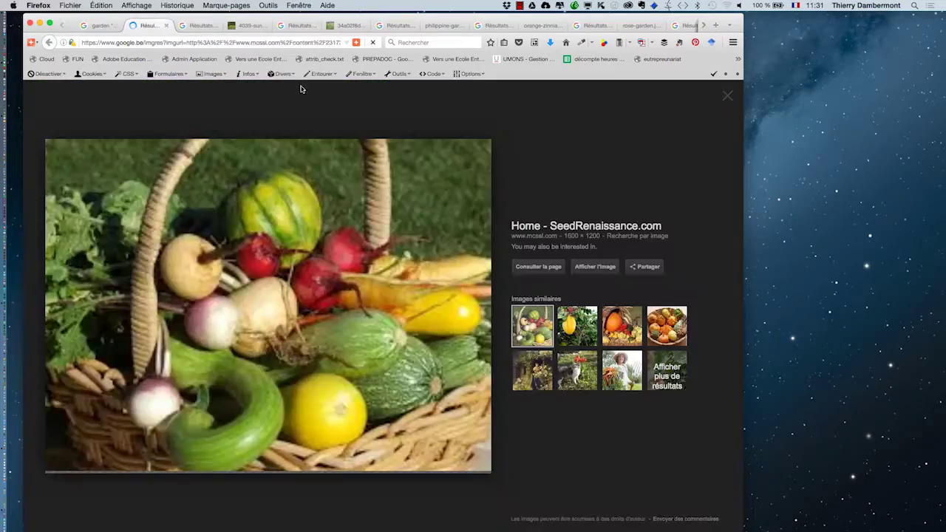
{"action": "left_click", "coordinate": [595, 267]}
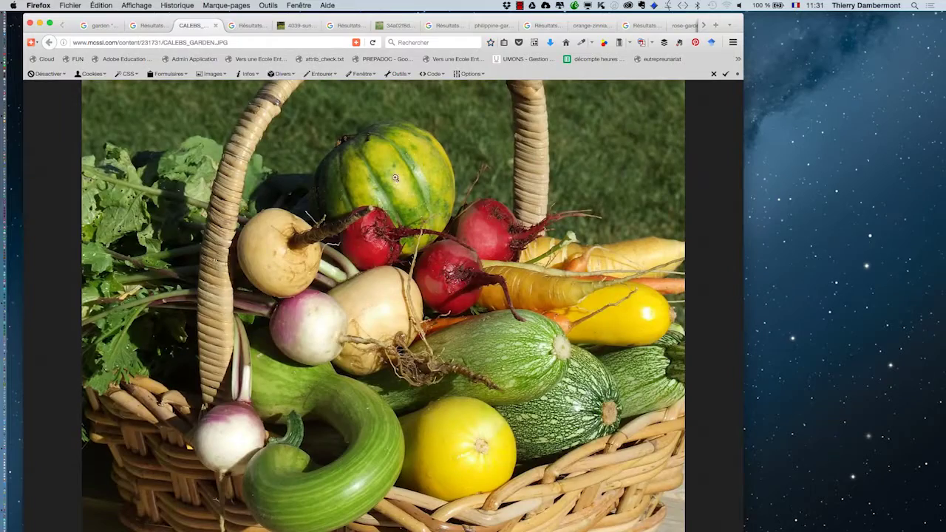
{"action": "right_click", "coordinate": [370, 286]}
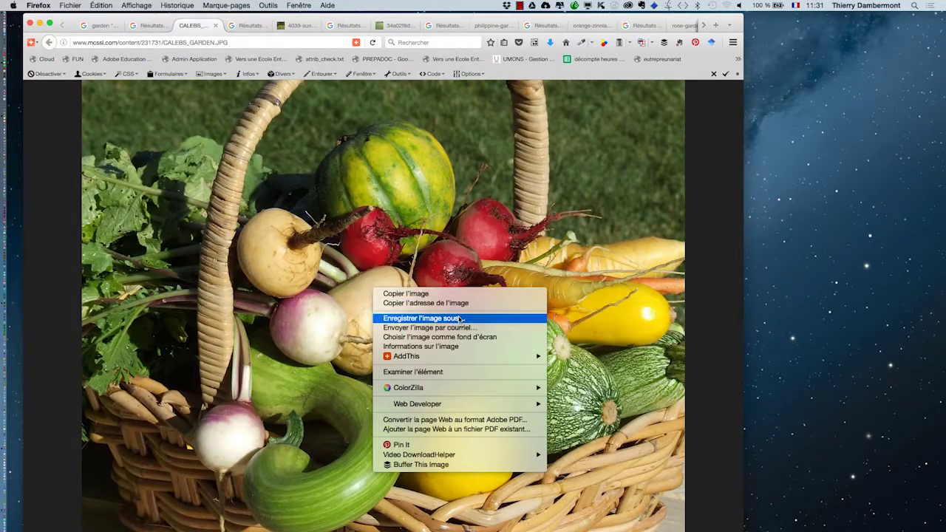
{"action": "left_click", "coordinate": [460, 318]}
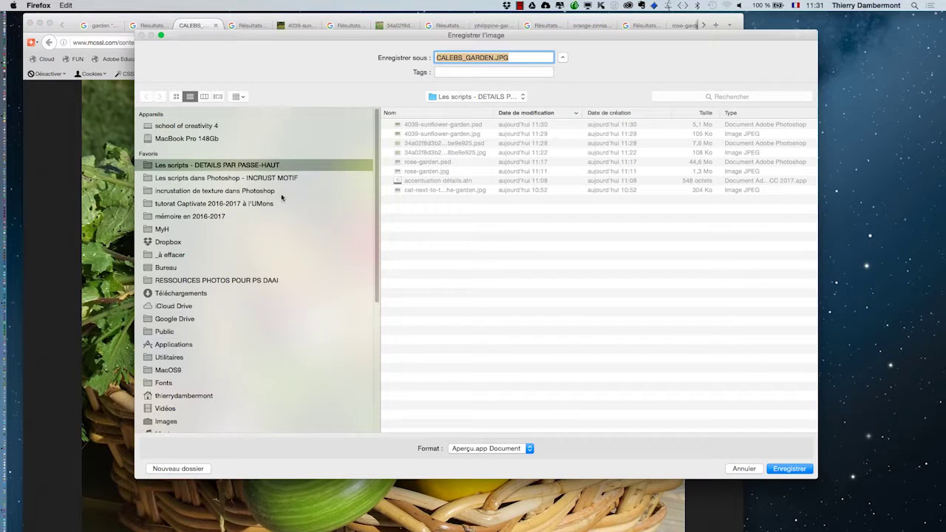
{"action": "left_click", "coordinate": [777, 471]}
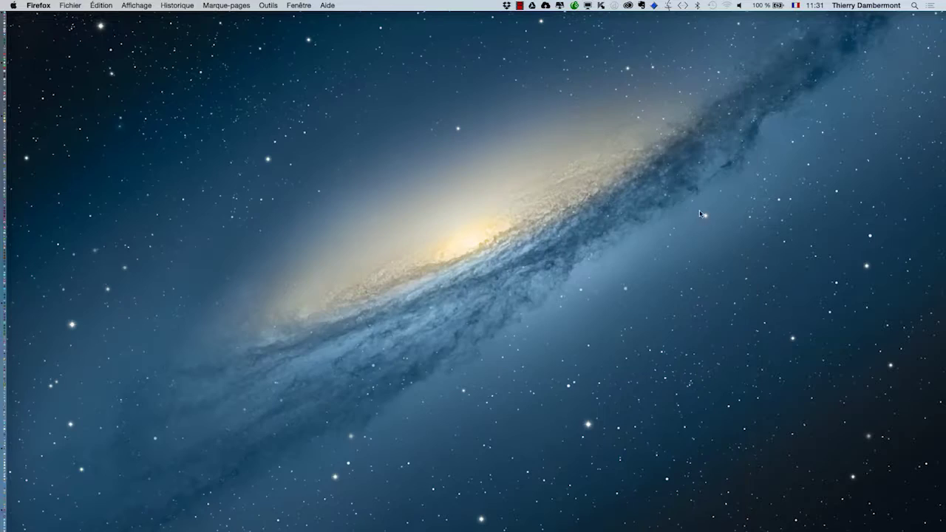
{"action": "left_click", "coordinate": [40, 23]}
Open CALEBS_GARDEN.JPG in Photoshop.
{"action": "key", "text": "super+Tab"}
{"action": "key", "text": "super+Tab"}
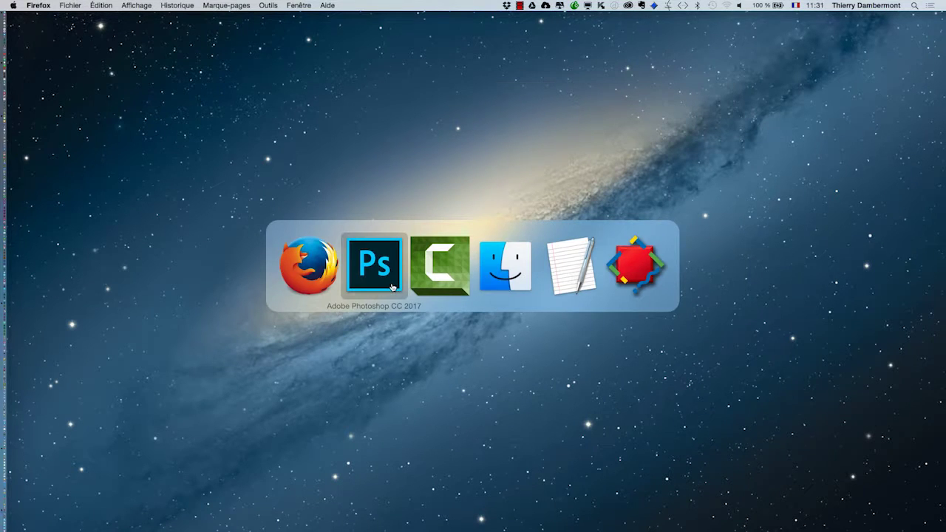
{"action": "left_click", "coordinate": [95, 5]}
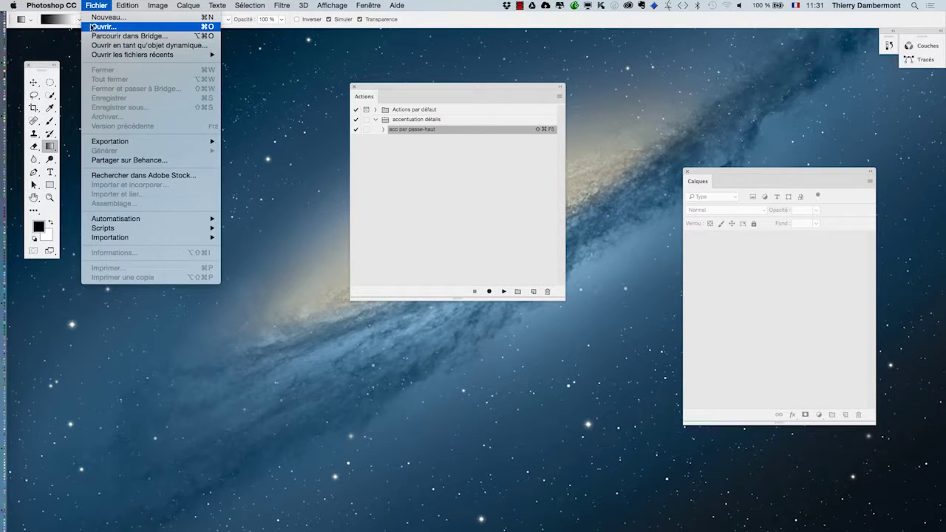
{"action": "left_click", "coordinate": [99, 35]}
{"action": "left_click", "coordinate": [374, 77]}
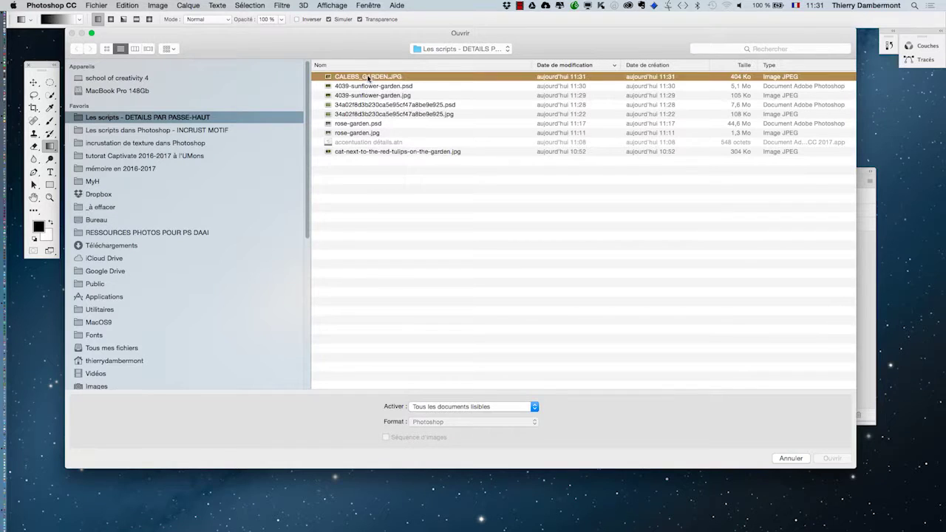
{"action": "left_click", "coordinate": [848, 461]}
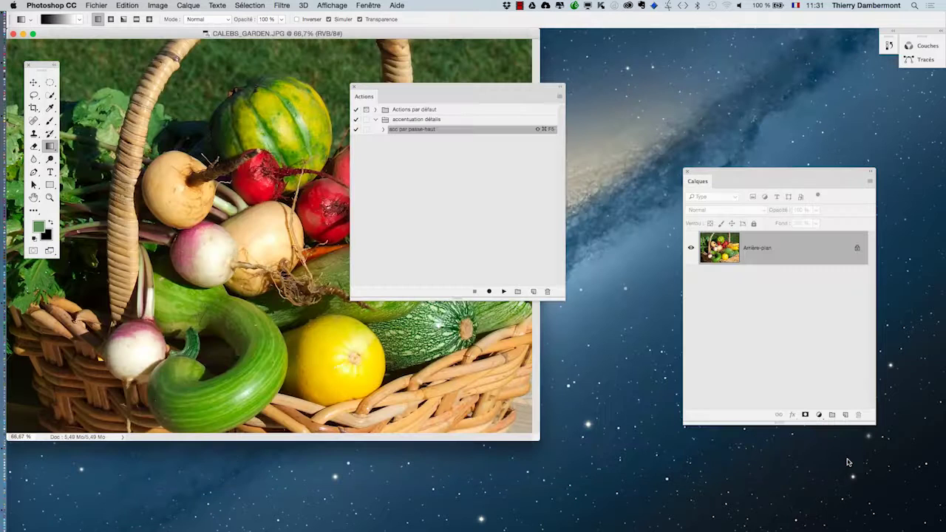
Assign the sRGB IEC61966-2.1 colour profile to the photo.
{"action": "left_click", "coordinate": [126, 5]}
{"action": "left_click", "coordinate": [185, 351]}
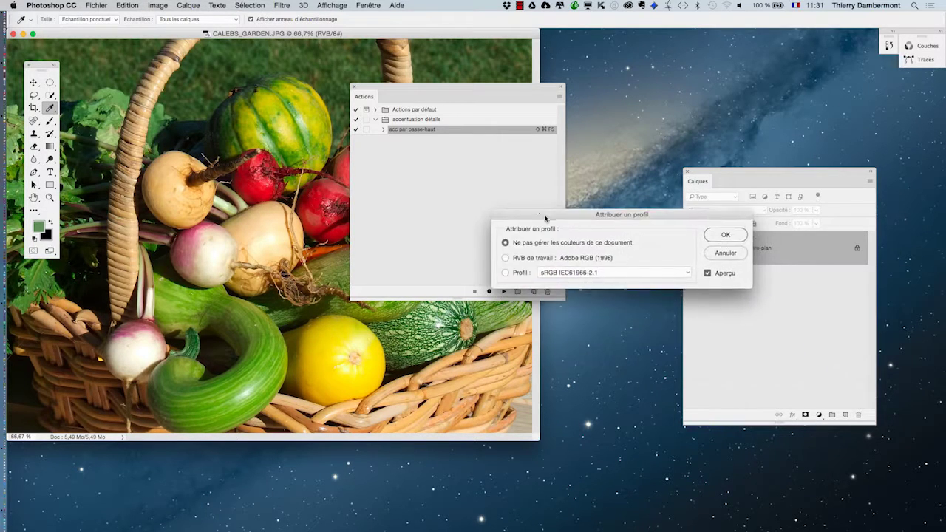
{"action": "left_click_drag", "start_coordinate": [738, 283], "coordinate": [546, 207]}
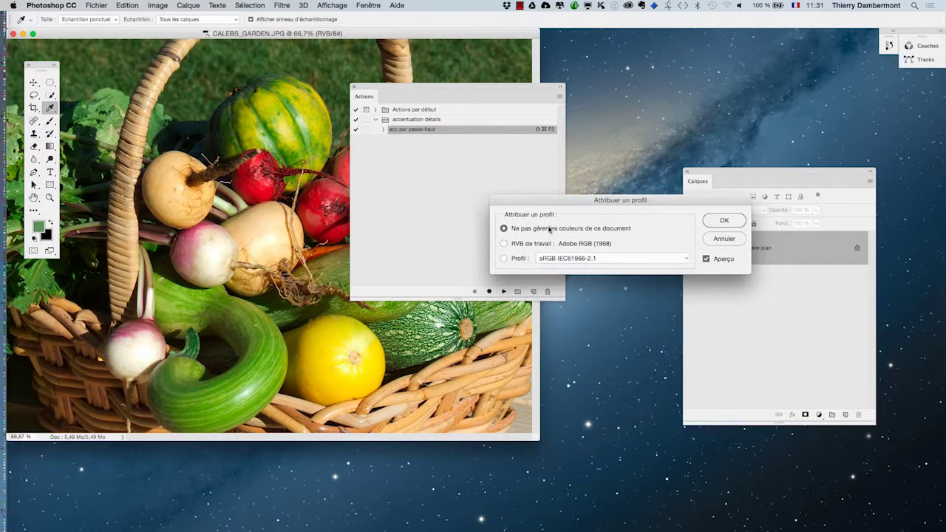
{"action": "left_click", "coordinate": [720, 221]}
Switch to full-screen grey view and rearrange the Actions and Layers panels around the photo.
{"action": "key", "text": "f"}
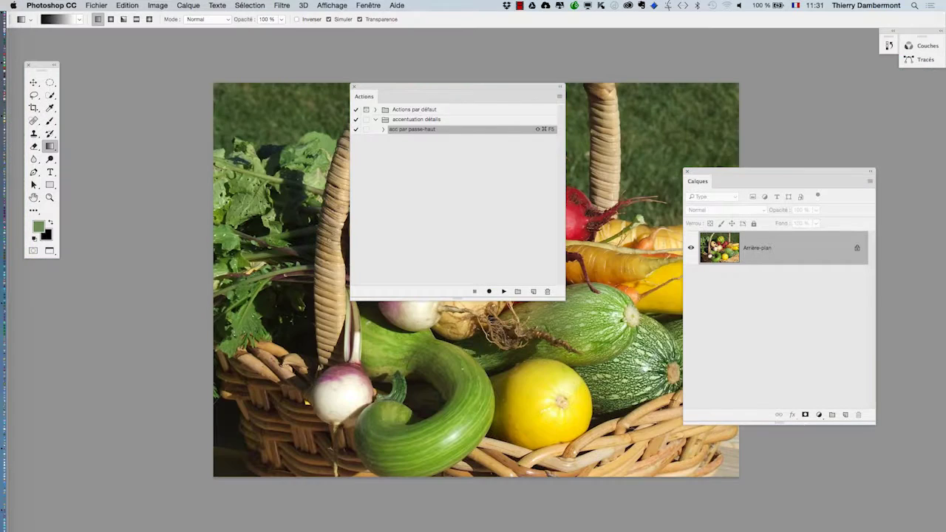
{"action": "left_click_drag", "start_coordinate": [382, 87], "coordinate": [732, 54]}
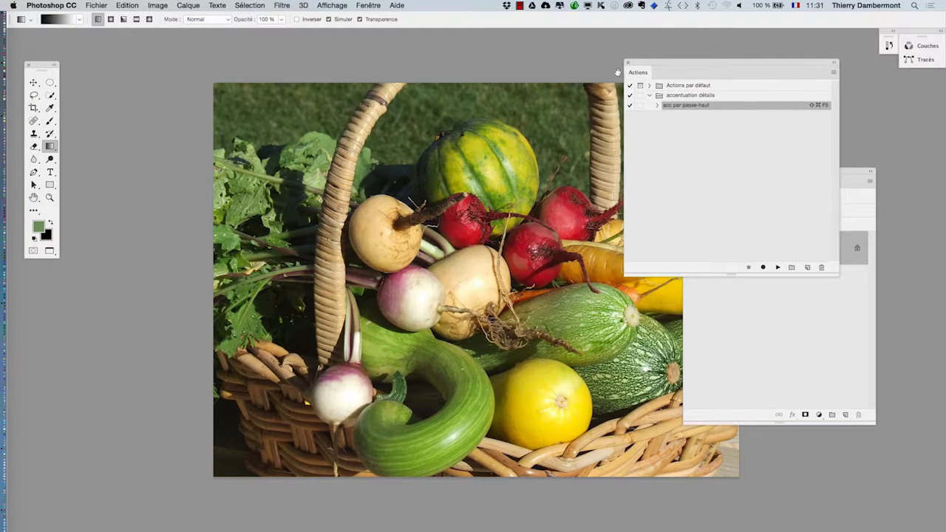
{"action": "left_click_drag", "start_coordinate": [463, 147], "coordinate": [334, 134]}
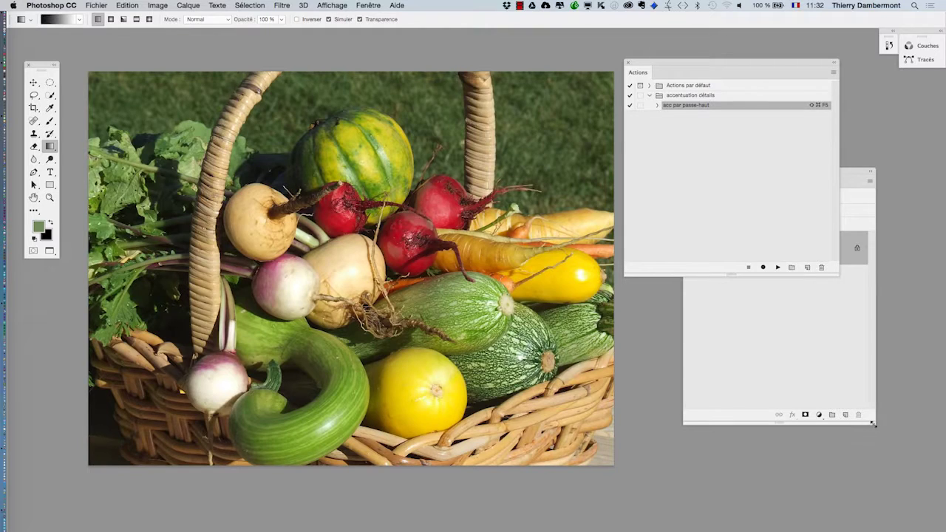
{"action": "left_click_drag", "start_coordinate": [873, 424], "coordinate": [871, 335]}
{"action": "left_click_drag", "start_coordinate": [780, 176], "coordinate": [788, 307]}
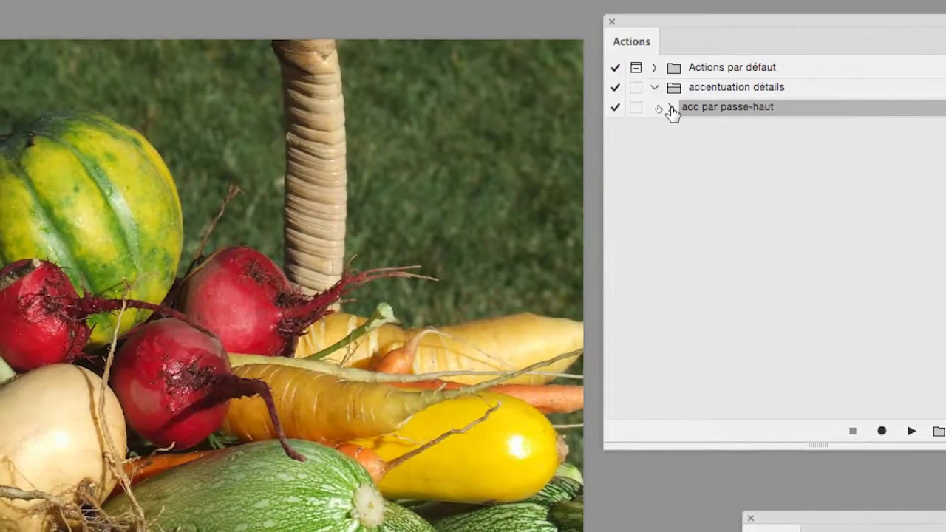
{"action": "left_click", "coordinate": [670, 109]}
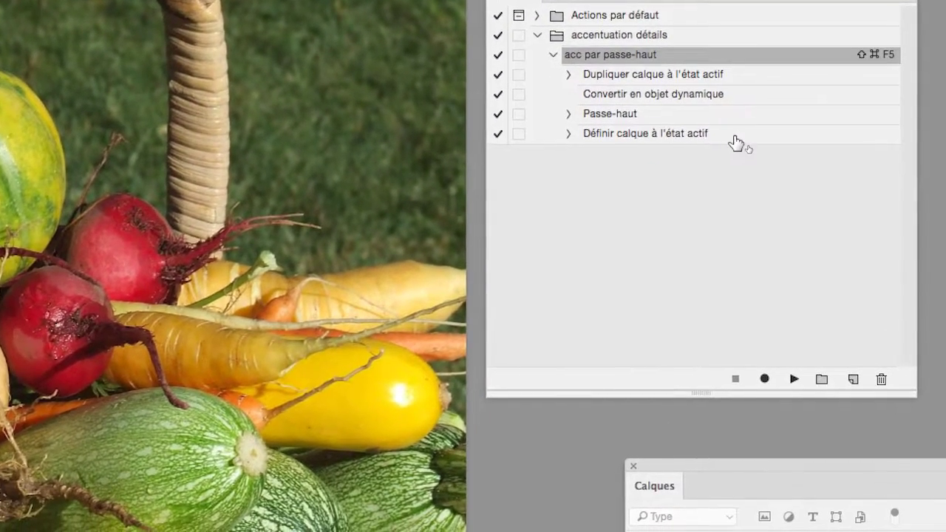
{"action": "left_click", "coordinate": [737, 136]}
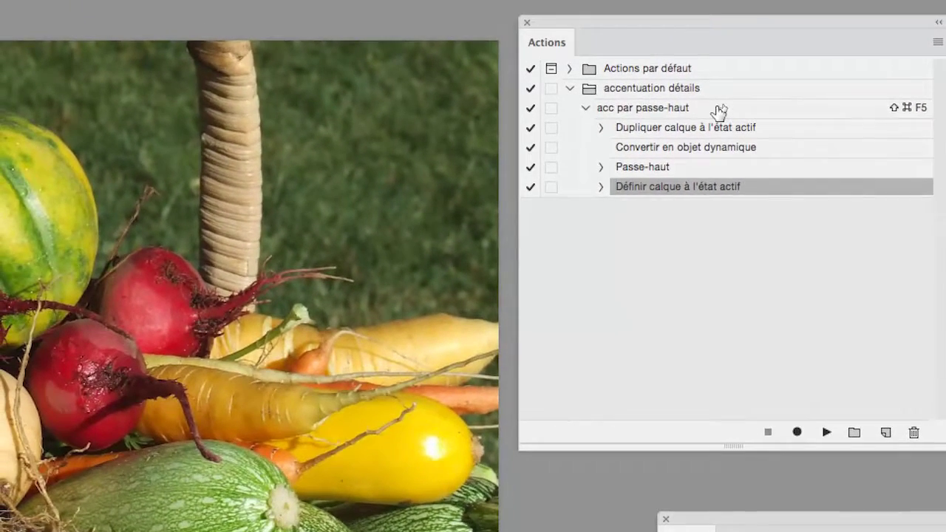
{"action": "left_click", "coordinate": [719, 109]}
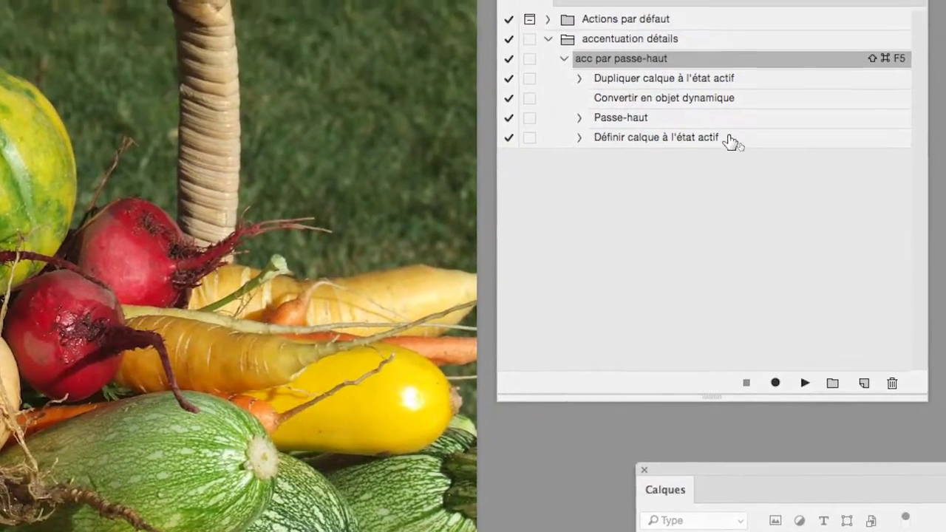
{"action": "left_click", "coordinate": [731, 122]}
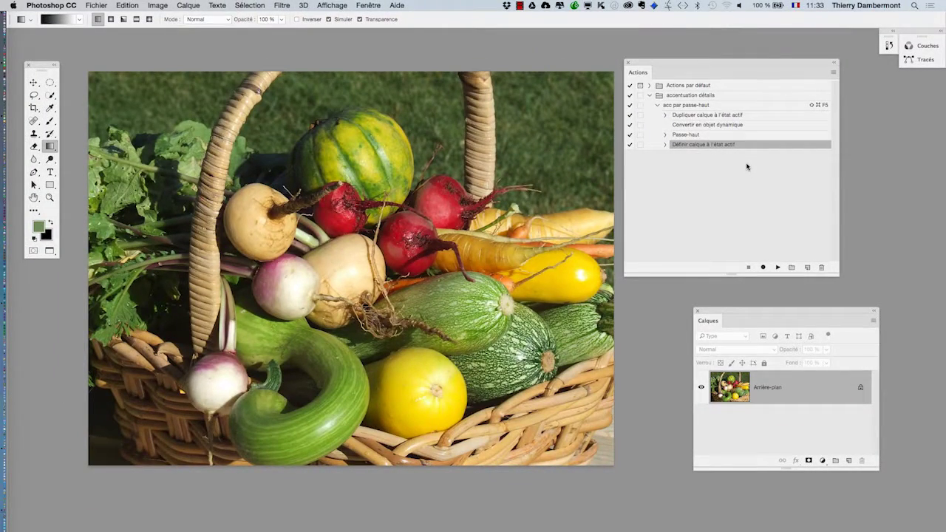
Run the acc par passe-haut action, enlarge the Layers panel, and select the action's last step.
{"action": "key", "text": "shift+super+F5"}
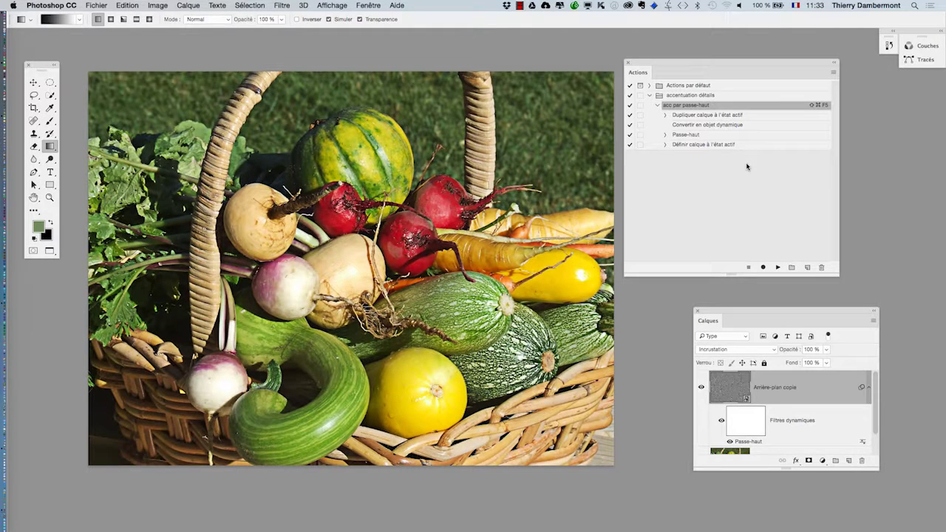
{"action": "left_click_drag", "start_coordinate": [737, 312], "coordinate": [742, 219]}
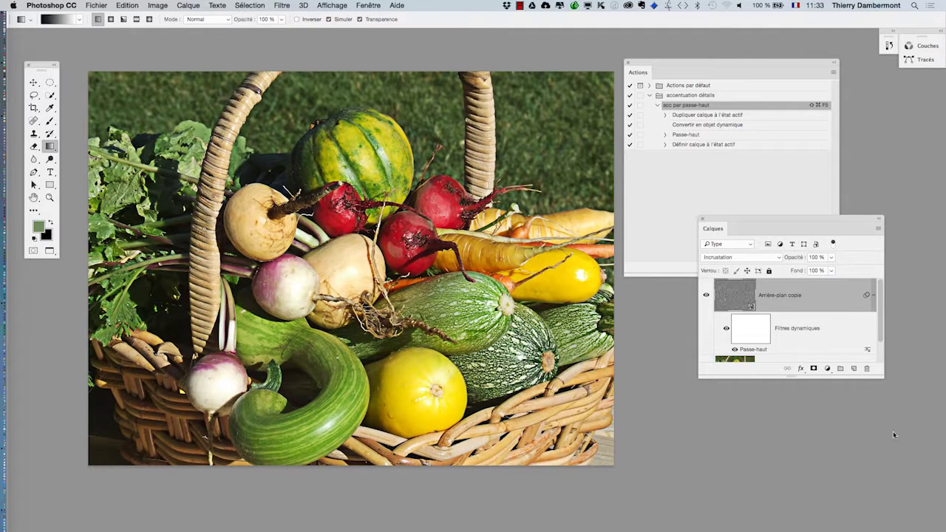
{"action": "left_click_drag", "start_coordinate": [881, 376], "coordinate": [898, 451]}
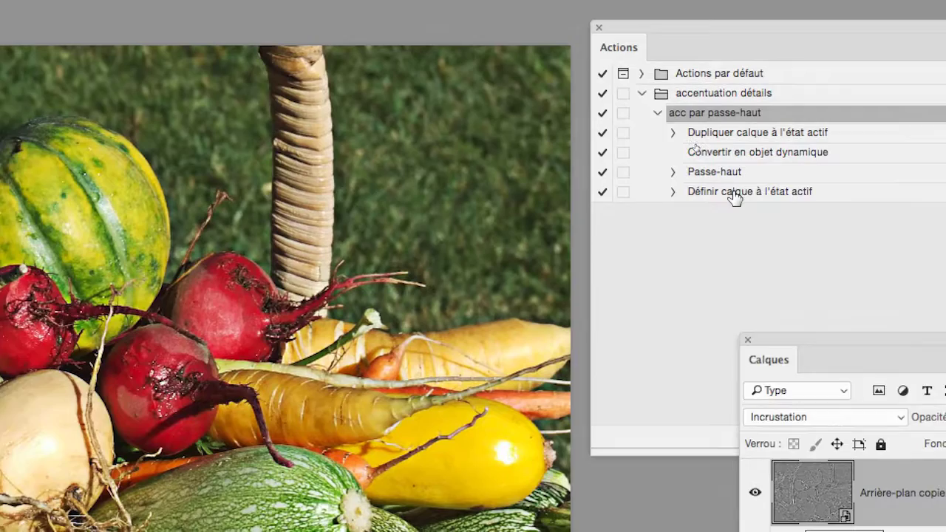
{"action": "left_click", "coordinate": [736, 194]}
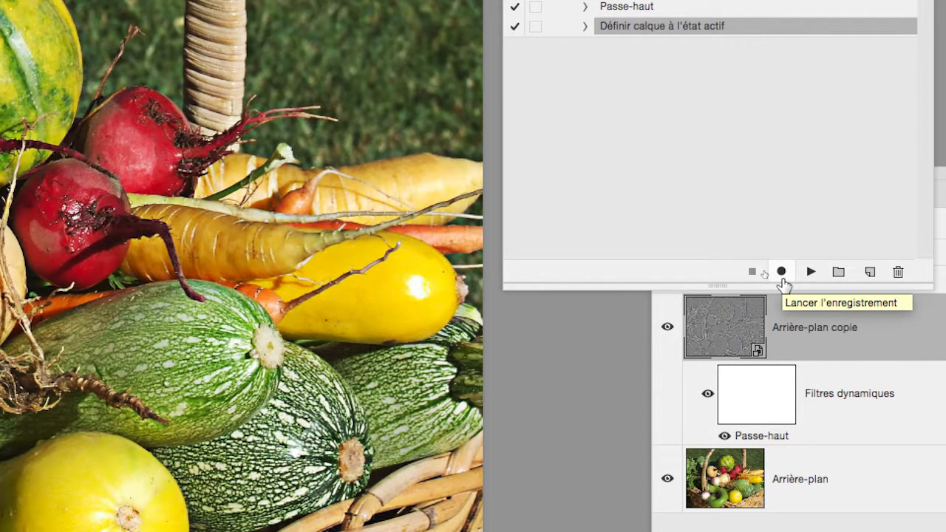
Record a Reveal All layer mask into the action, then stop recording.
{"action": "left_click", "coordinate": [781, 273]}
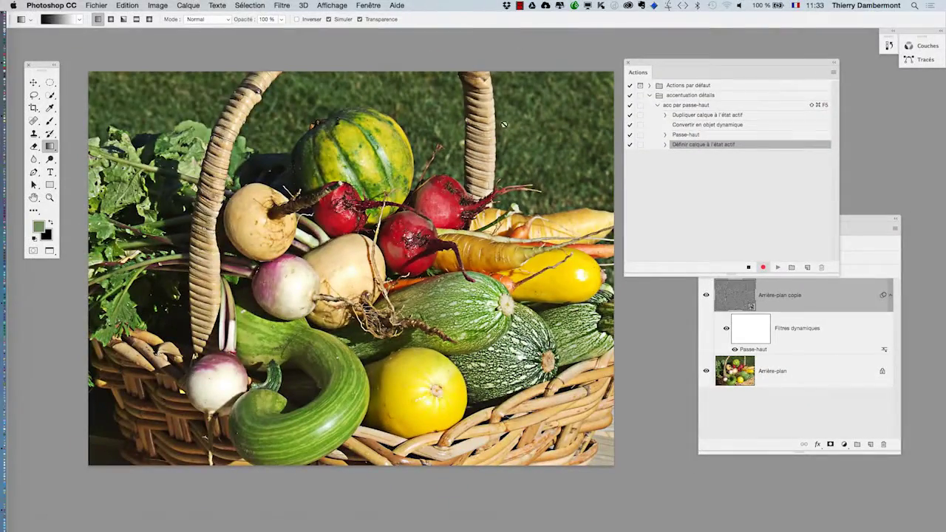
{"action": "left_click", "coordinate": [187, 6]}
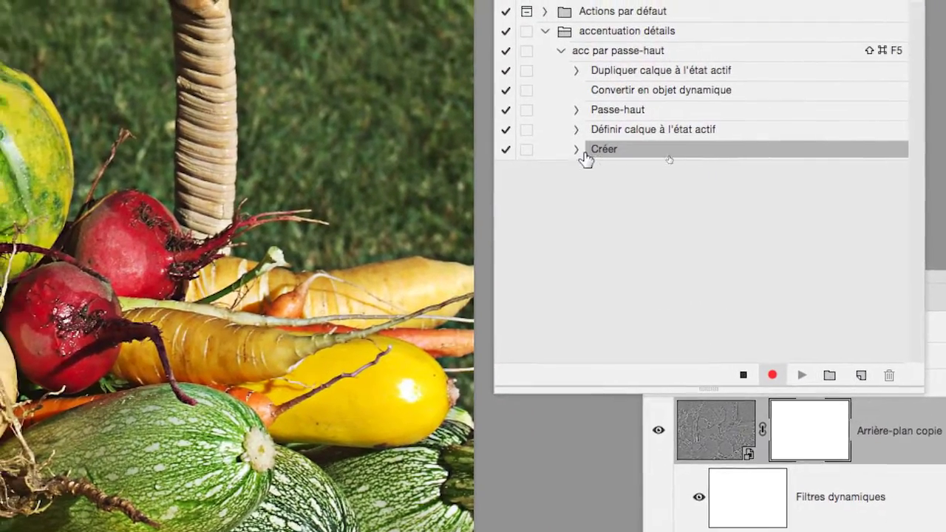
{"action": "left_click", "coordinate": [580, 151]}
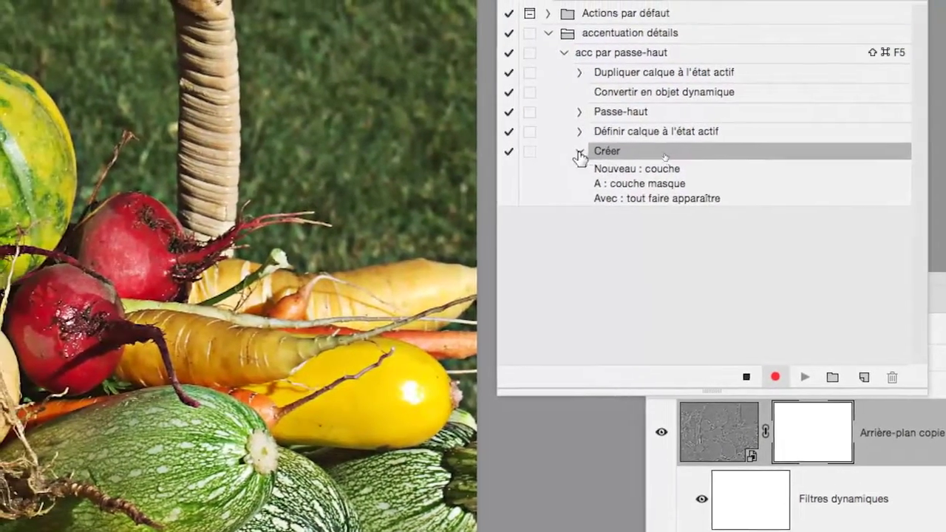
{"action": "left_click", "coordinate": [517, 118]}
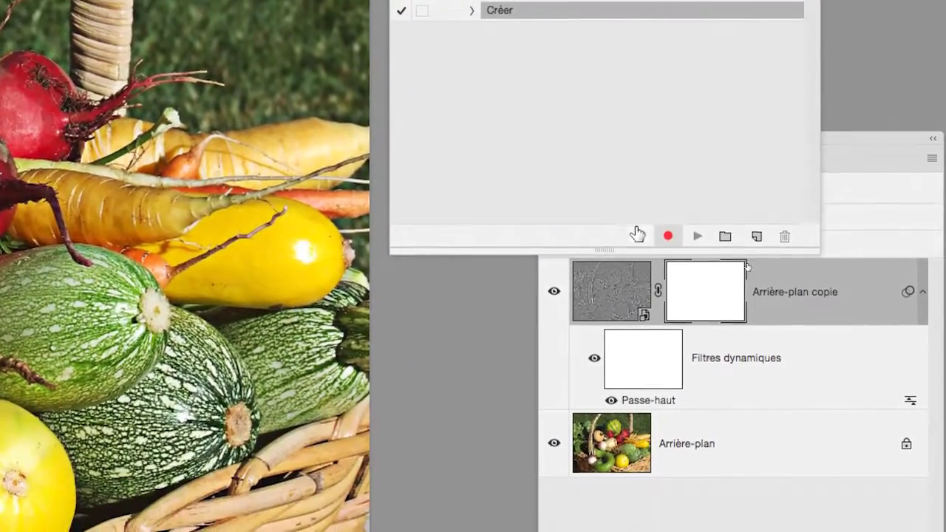
{"action": "left_click", "coordinate": [657, 268]}
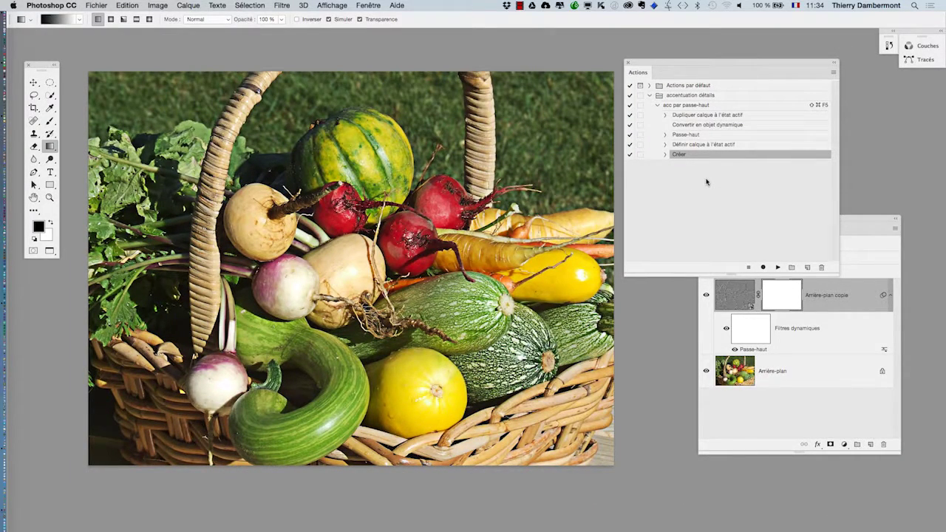
Set the Passe-haut radius to 2,4 pixels, then save and close the photo.
{"action": "double_click", "coordinate": [751, 349]}
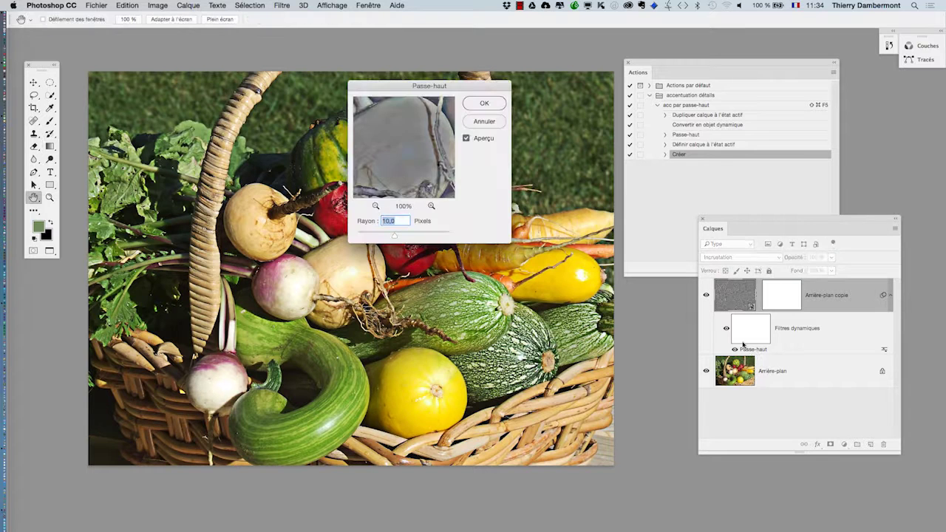
{"action": "left_click", "coordinate": [370, 236]}
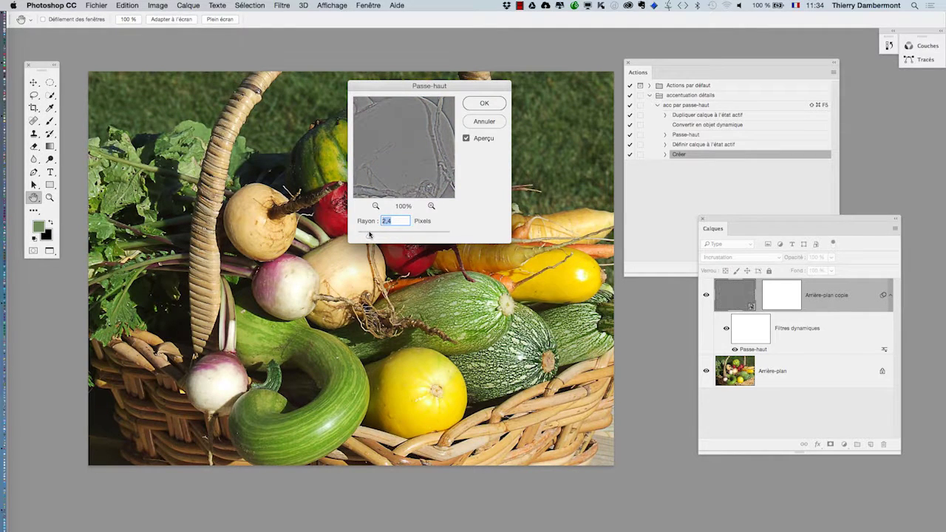
{"action": "left_click", "coordinate": [482, 104]}
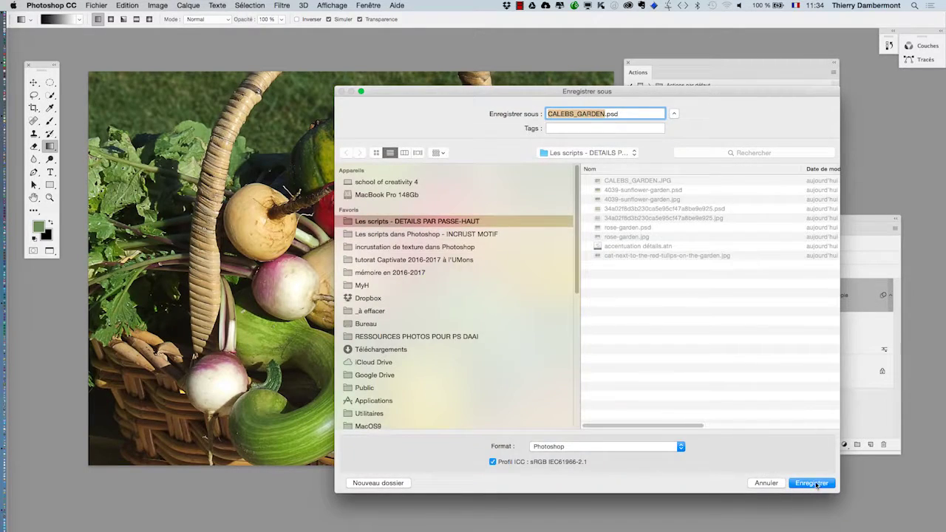
{"action": "left_click", "coordinate": [813, 484]}
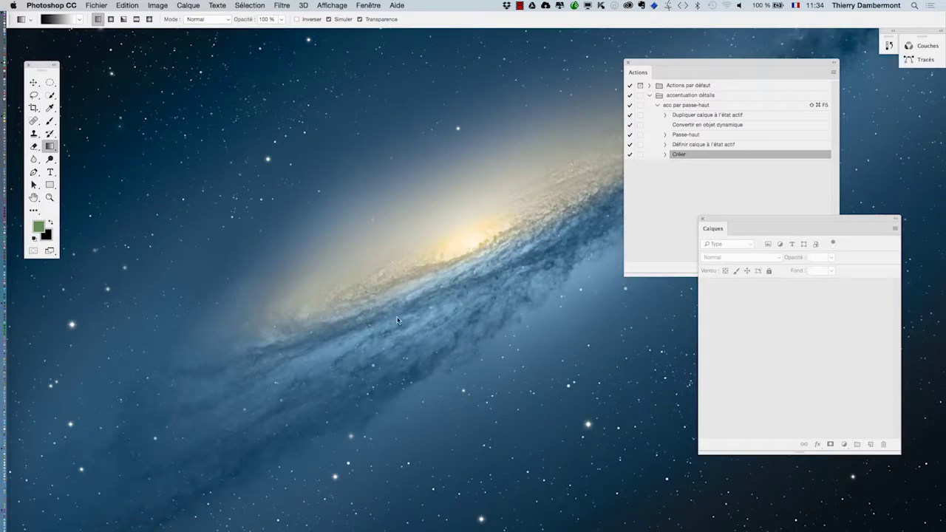
{"action": "key", "text": "super+Tab"}
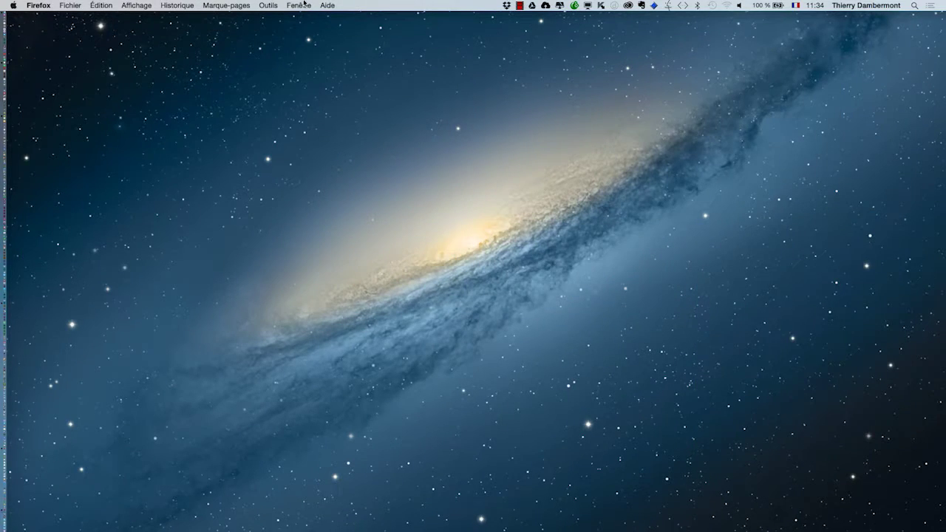
Return to the garden search results and open the butterfly image in a new tab.
{"action": "left_click", "coordinate": [302, 6]}
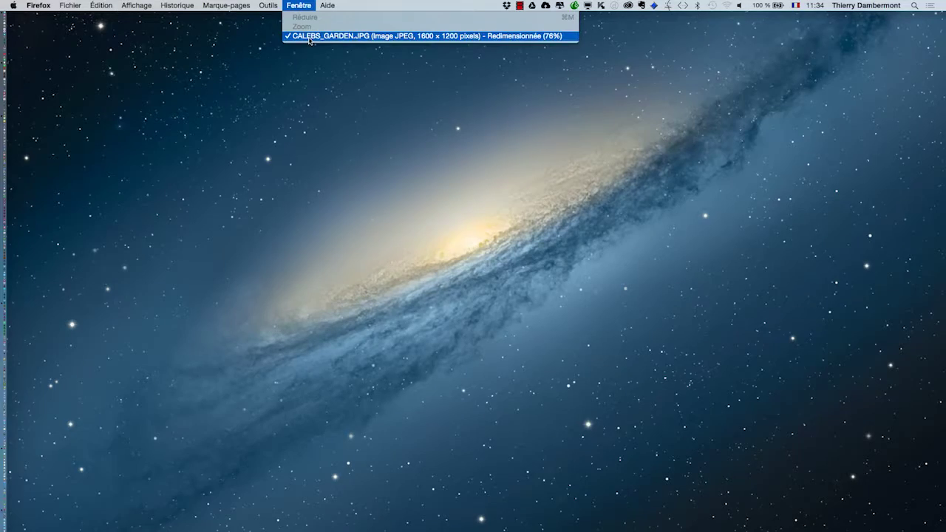
{"action": "left_click", "coordinate": [310, 37]}
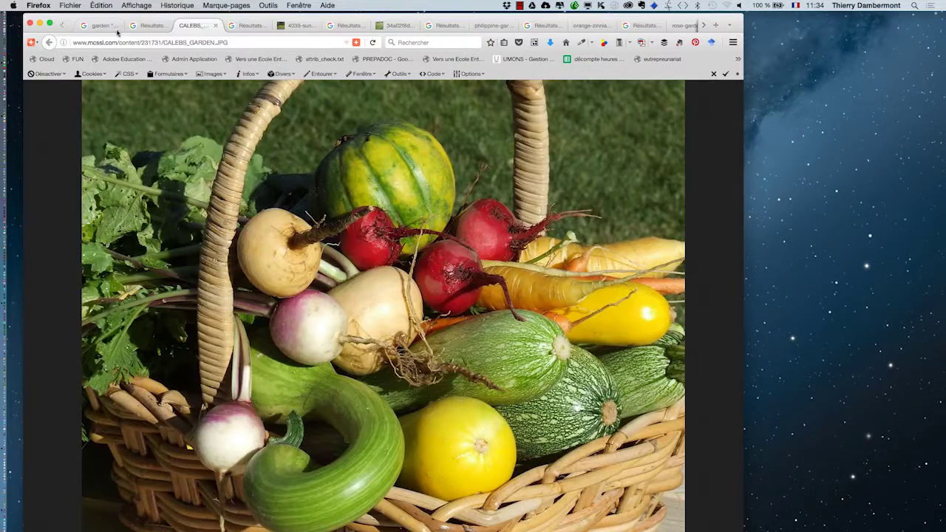
{"action": "left_click", "coordinate": [116, 28]}
{"action": "scroll", "coordinate": [465, 266], "scroll_direction": "down", "scroll_amount": 3}
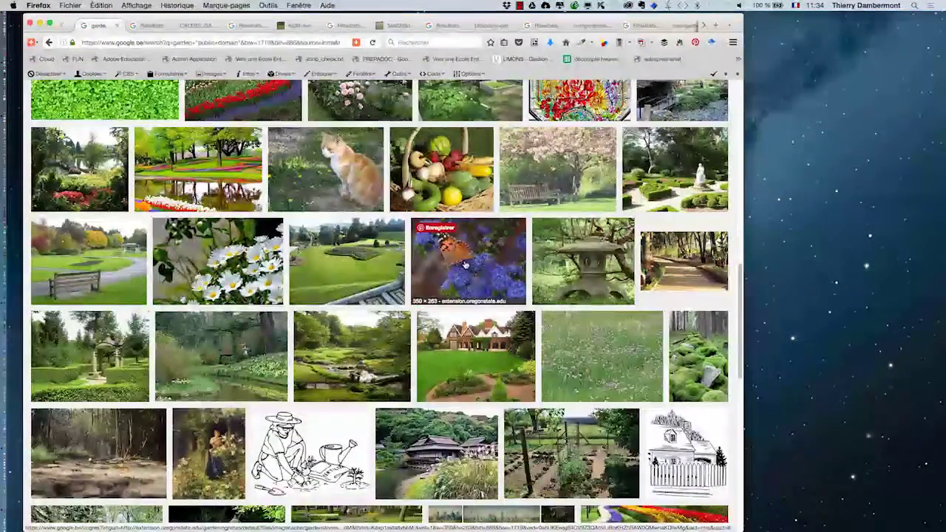
{"action": "left_click", "coordinate": [465, 265]}
{"action": "left_click", "coordinate": [517, 262]}
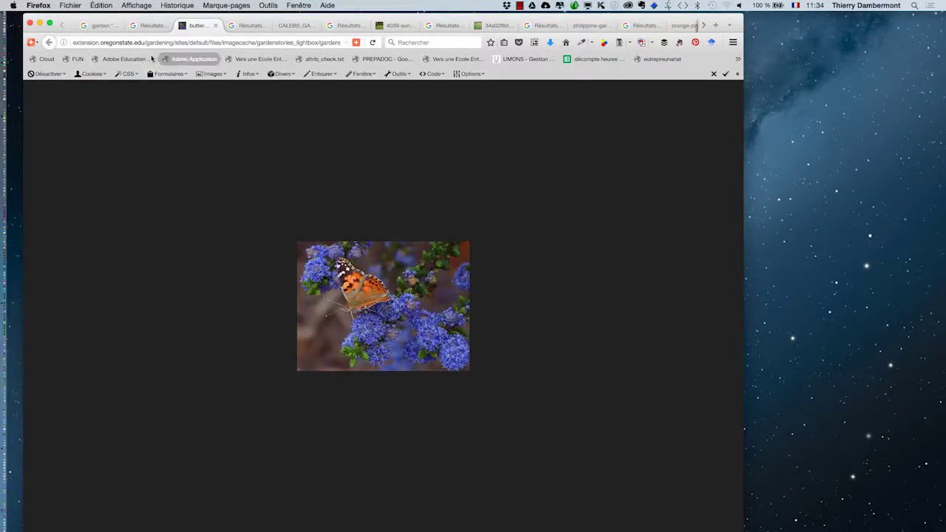
{"action": "left_click", "coordinate": [93, 28]}
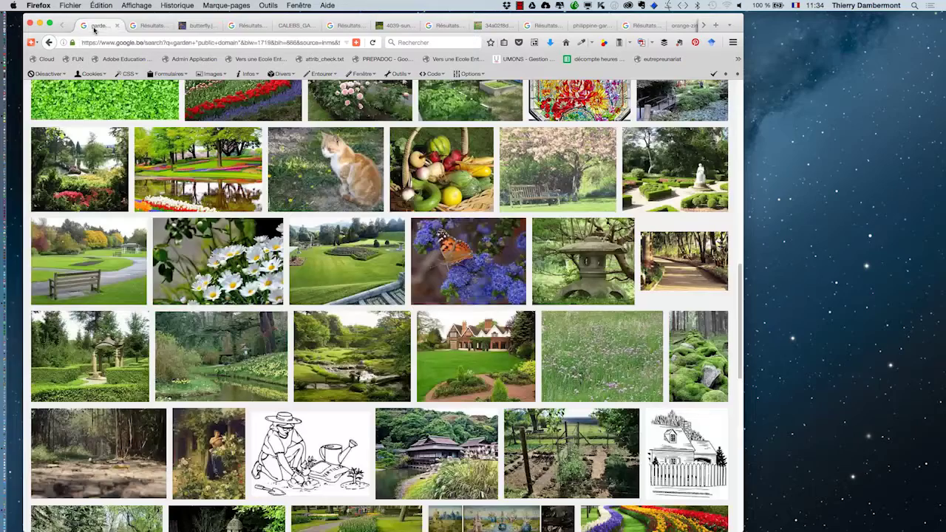
View the violet meadow flower image at full size, then go back and scroll the results.
{"action": "left_click", "coordinate": [599, 366]}
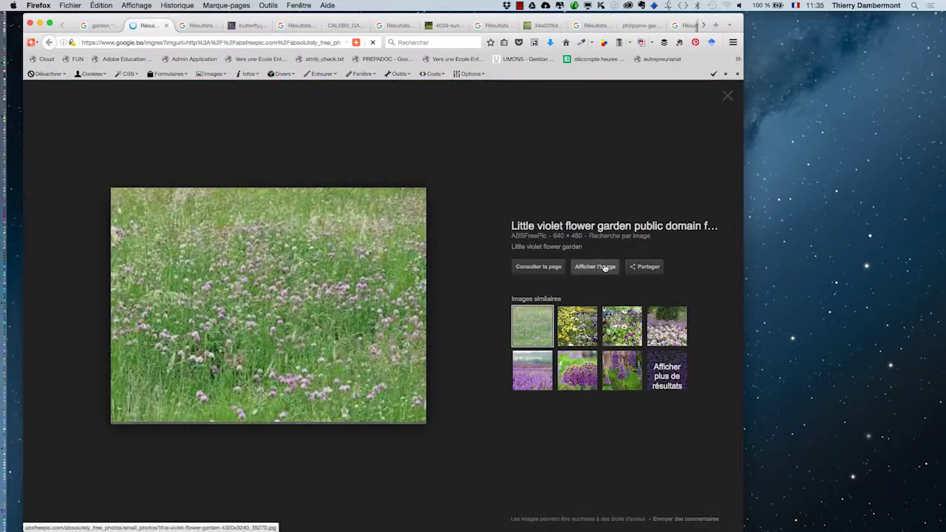
{"action": "left_click", "coordinate": [607, 267]}
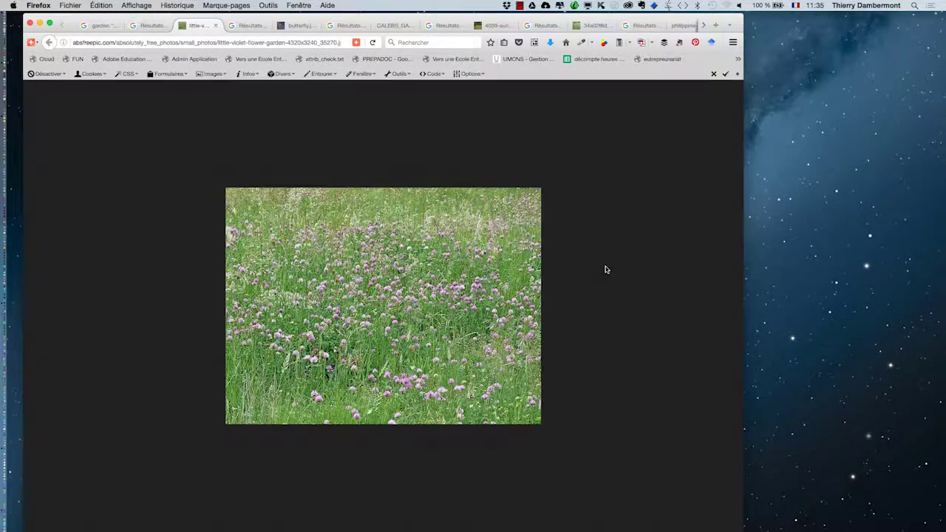
{"action": "left_click", "coordinate": [81, 24]}
{"action": "scroll", "coordinate": [562, 288], "scroll_direction": "down", "scroll_amount": 5}
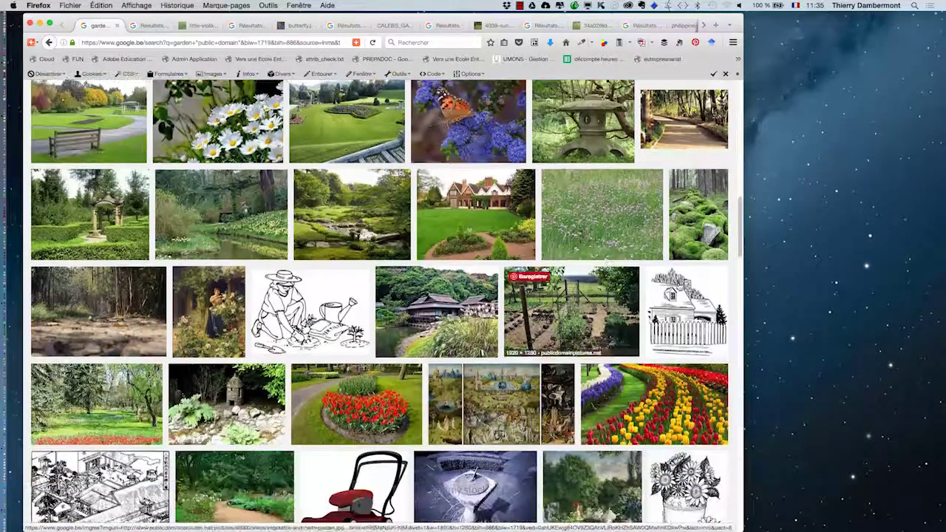
{"action": "scroll", "coordinate": [384, 296], "scroll_direction": "down", "scroll_amount": 2}
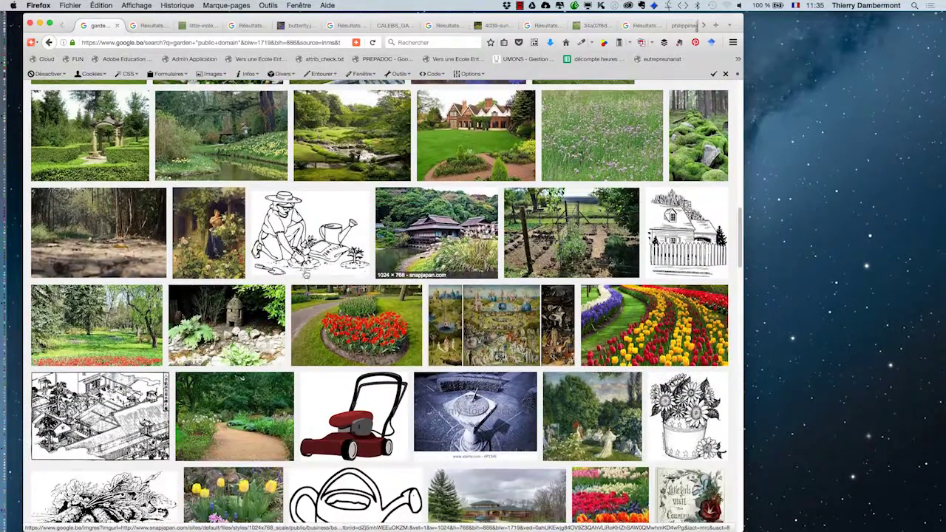
{"action": "scroll", "coordinate": [246, 268], "scroll_direction": "down", "scroll_amount": 2}
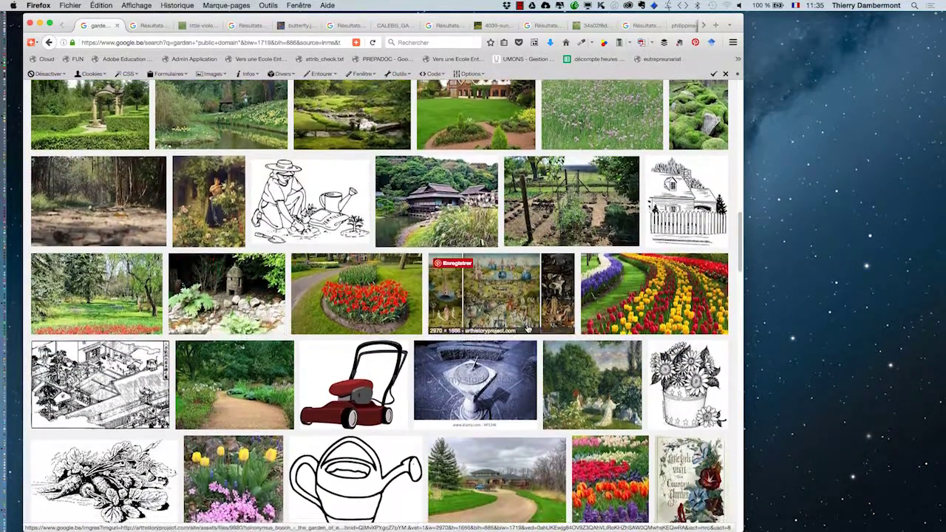
{"action": "mouse_move", "coordinate": [572, 232]}
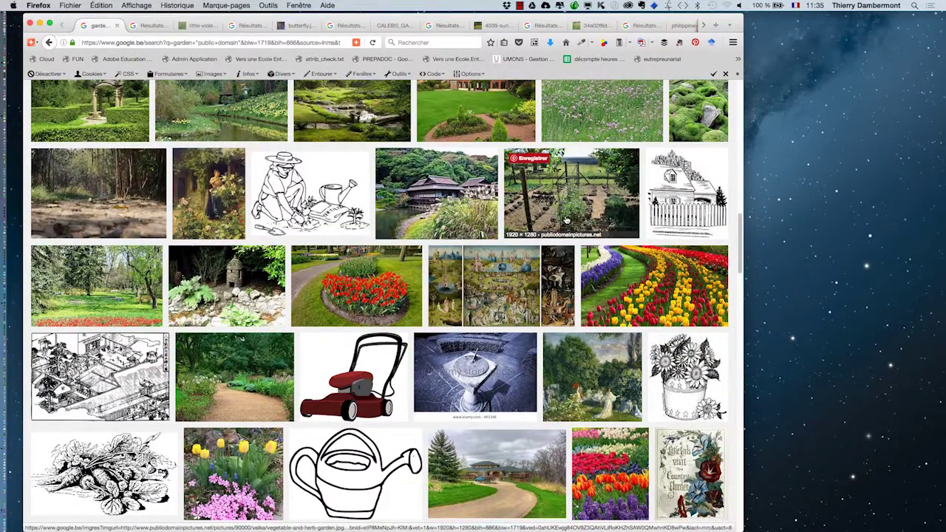
Save the full-size vegetable garden image as vegetable-and-herb-garden.jpg and return to Photoshop.
{"action": "left_click", "coordinate": [566, 220]}
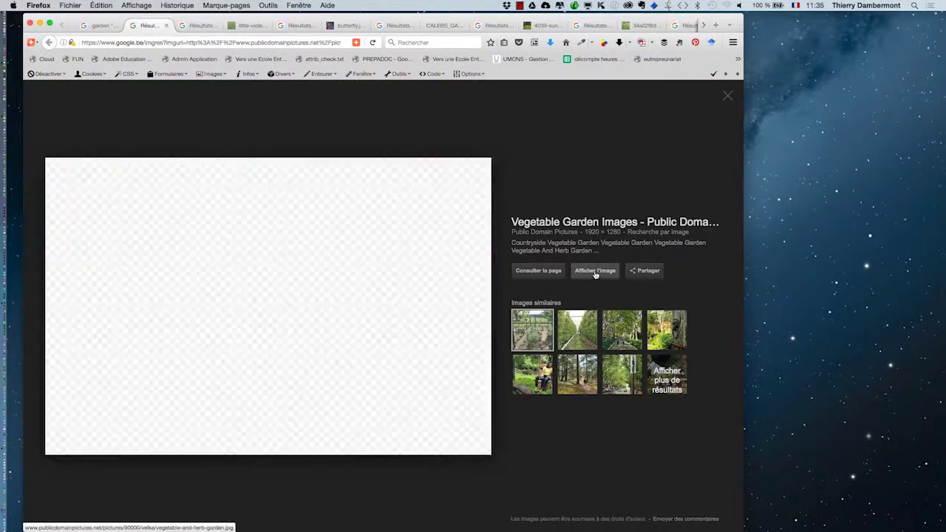
{"action": "left_click", "coordinate": [595, 271]}
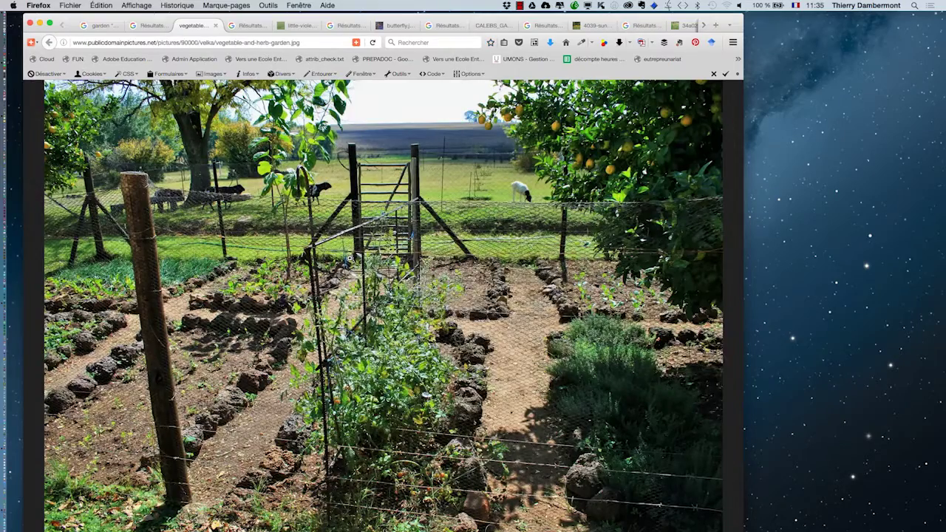
{"action": "right_click", "coordinate": [349, 256]}
{"action": "left_click", "coordinate": [385, 285]}
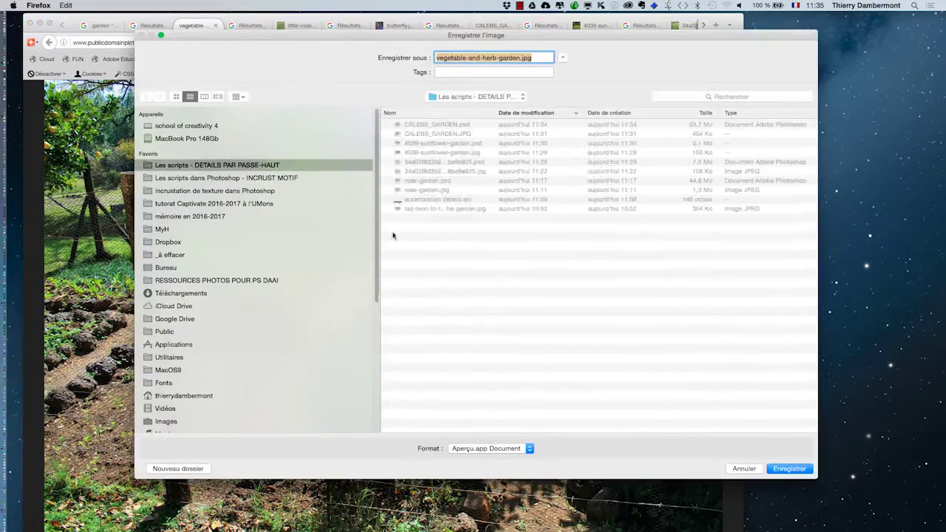
{"action": "left_click", "coordinate": [803, 469]}
{"action": "key", "text": "super+Tab"}
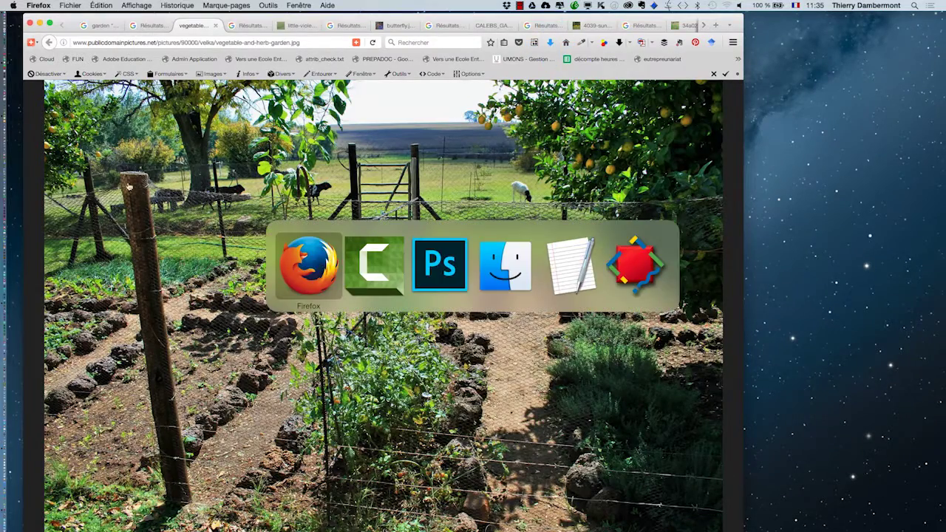
{"action": "key", "text": "super+m"}
{"action": "key", "text": "super+Tab"}
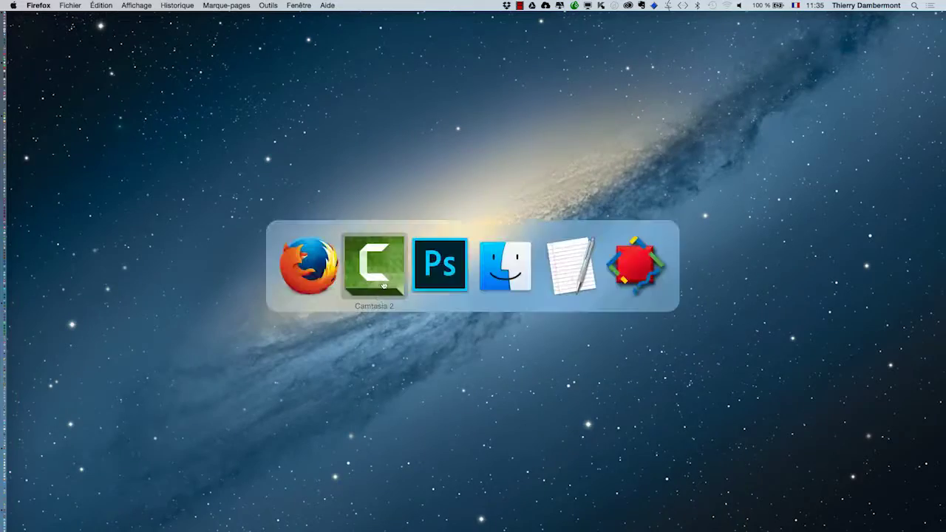
{"action": "key", "text": "super+Tab"}
Open vegetable-and-herb-garden.jpg in Photoshop.
{"action": "left_click", "coordinate": [96, 5]}
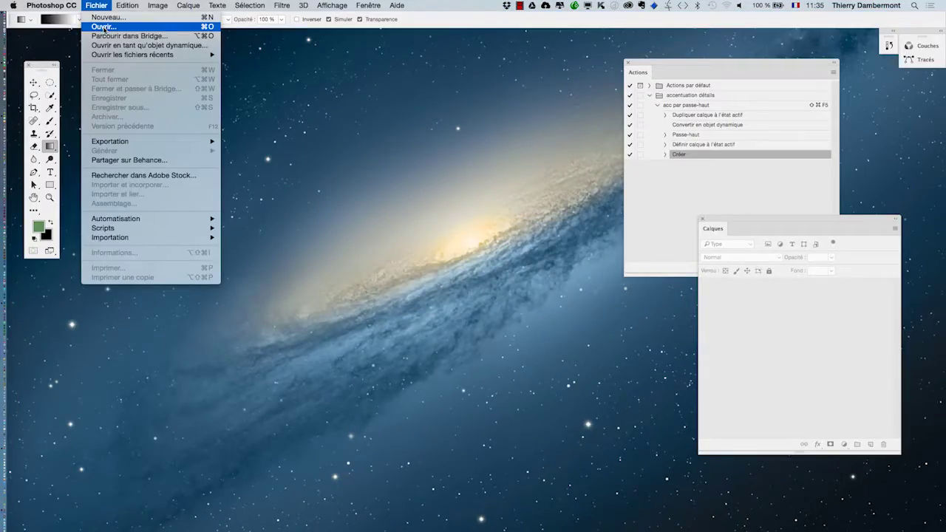
{"action": "left_click", "coordinate": [105, 27]}
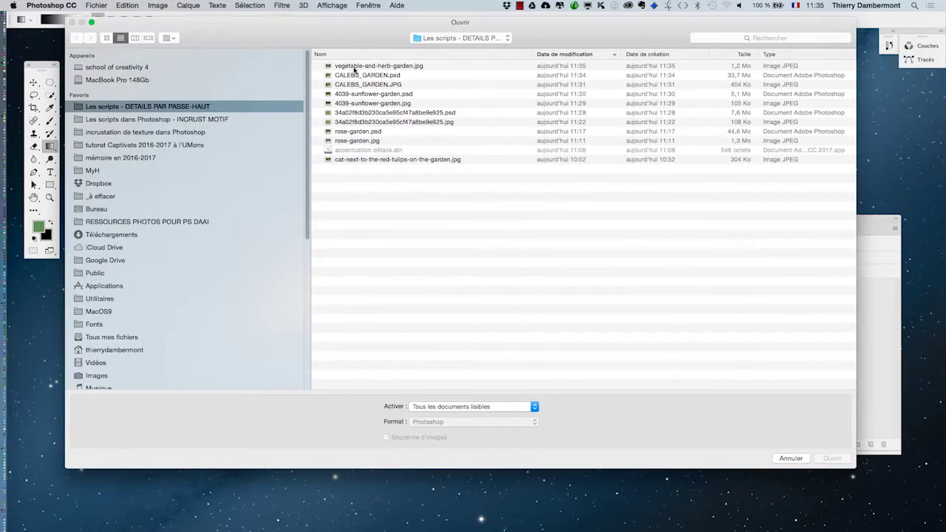
{"action": "left_click", "coordinate": [354, 68]}
{"action": "left_click", "coordinate": [833, 460]}
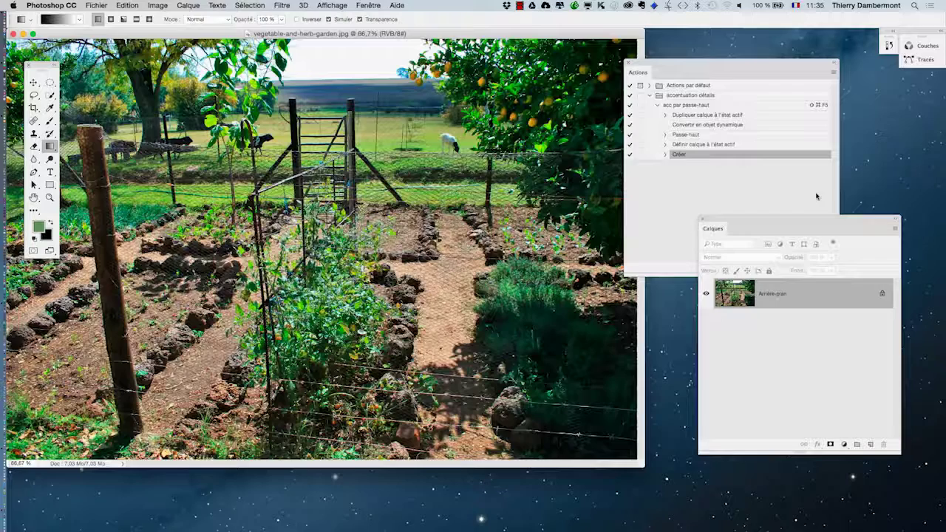
Close the Actions panel, go full screen, and run the high-pass action with F2.
{"action": "left_click", "coordinate": [629, 64]}
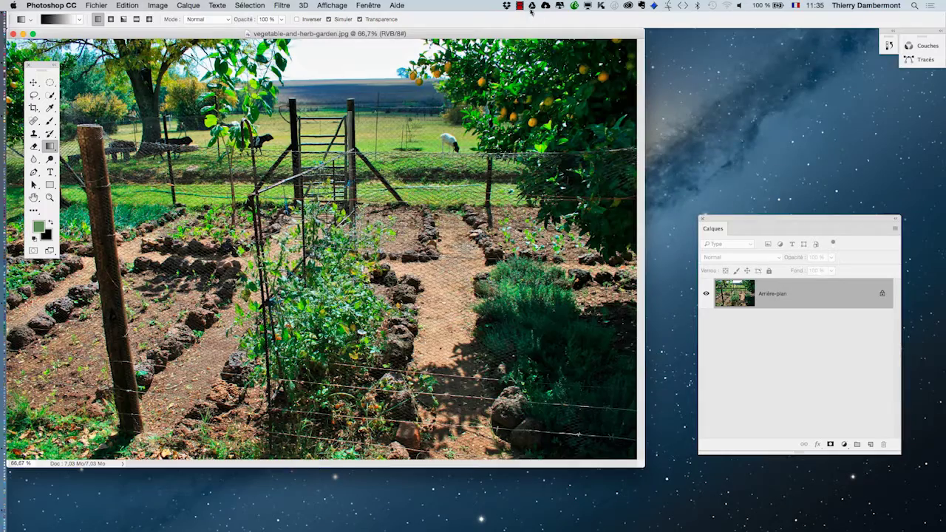
{"action": "key", "text": "f"}
{"action": "left_click_drag", "start_coordinate": [516, 217], "coordinate": [470, 217]}
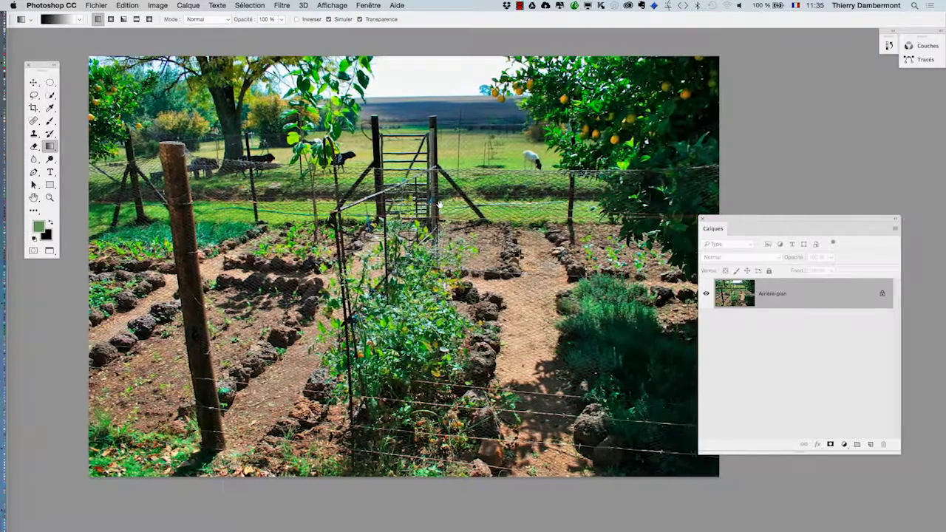
{"action": "left_click_drag", "start_coordinate": [735, 220], "coordinate": [733, 152]}
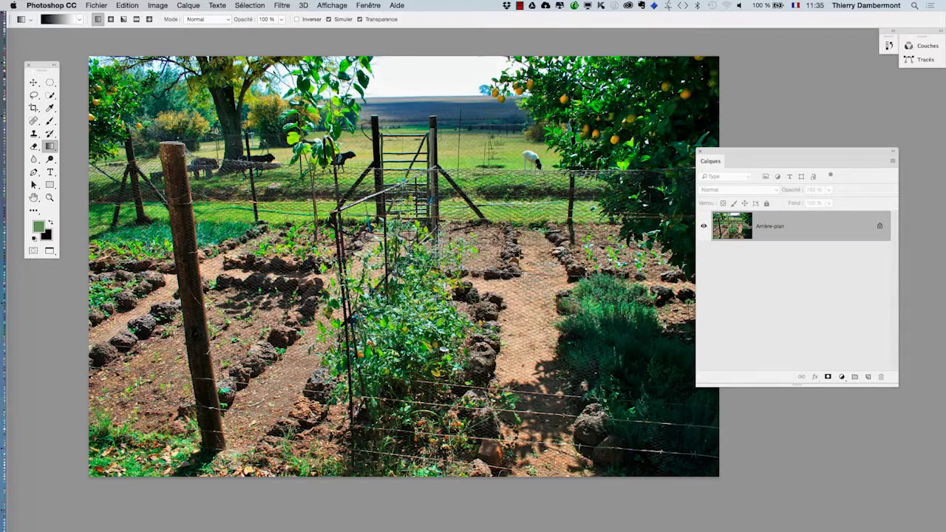
{"action": "key", "text": "F2"}
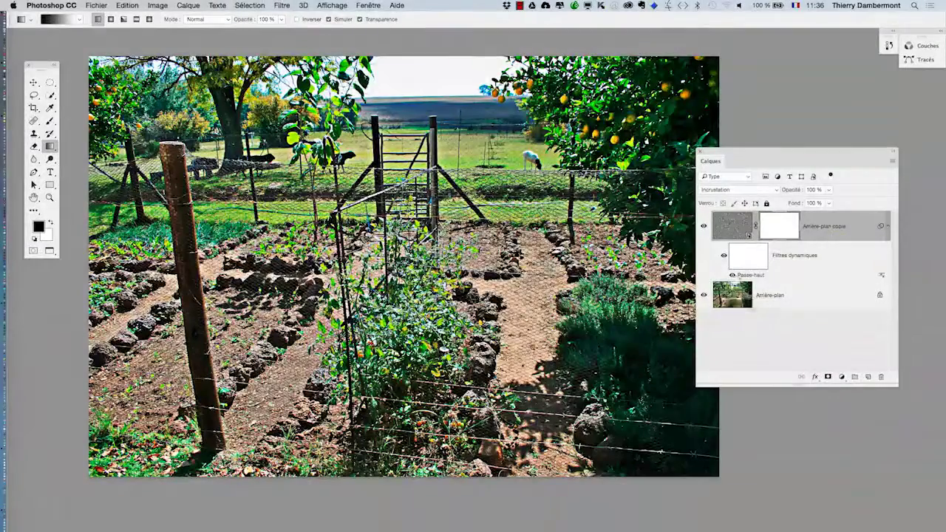
Lower the Passe-haut smart filter radius from 10 to 3,1 pixels and apply it.
{"action": "double_click", "coordinate": [750, 275]}
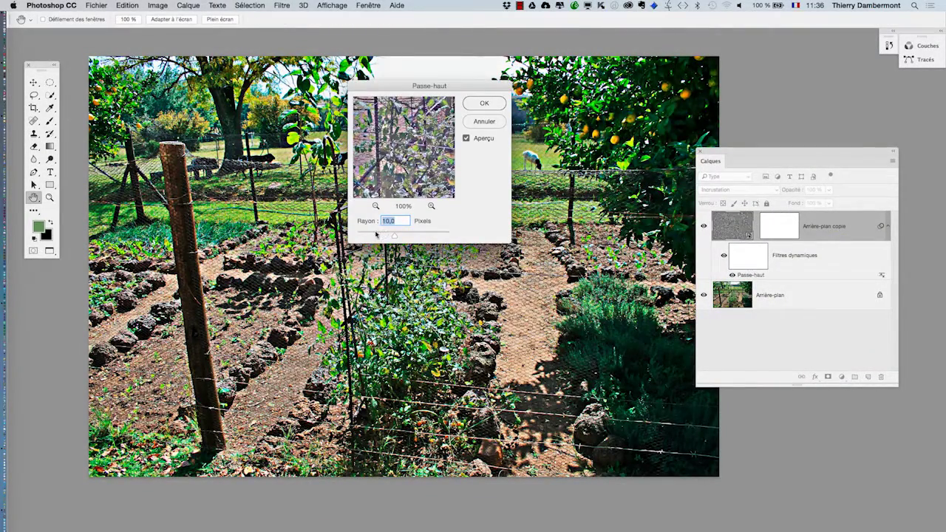
{"action": "mouse_move", "coordinate": [376, 234]}
{"action": "left_mouse_down"}
{"action": "mouse_move", "coordinate": [361, 233]}
{"action": "mouse_move", "coordinate": [380, 235]}
{"action": "left_mouse_up"}
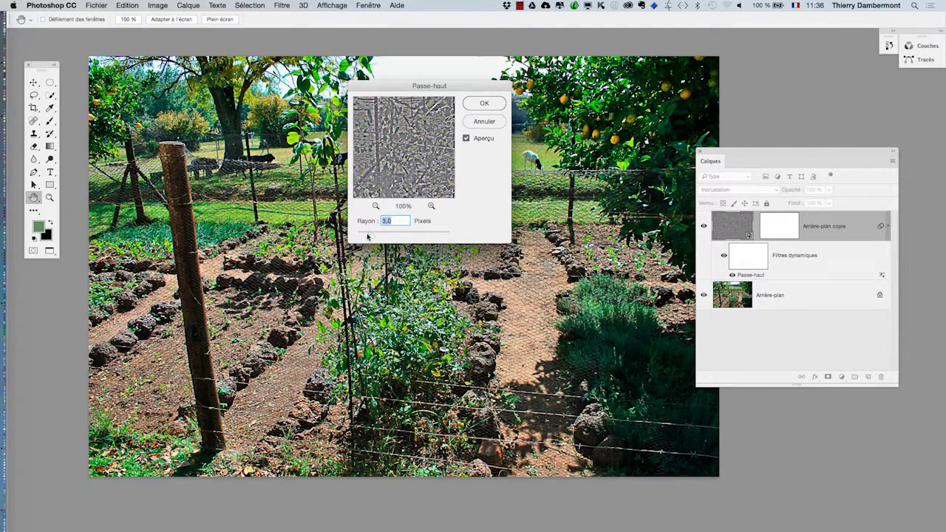
{"action": "left_click", "coordinate": [484, 103]}
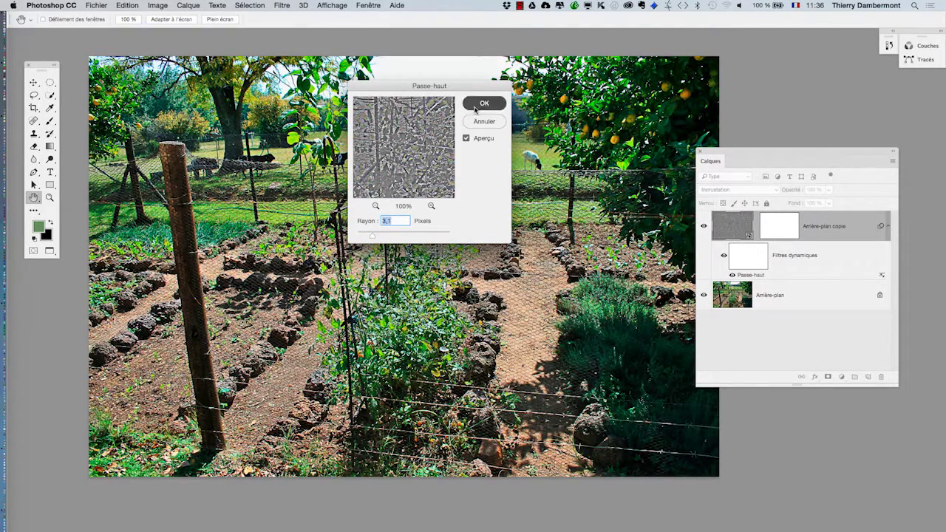
{"action": "key", "text": "g"}
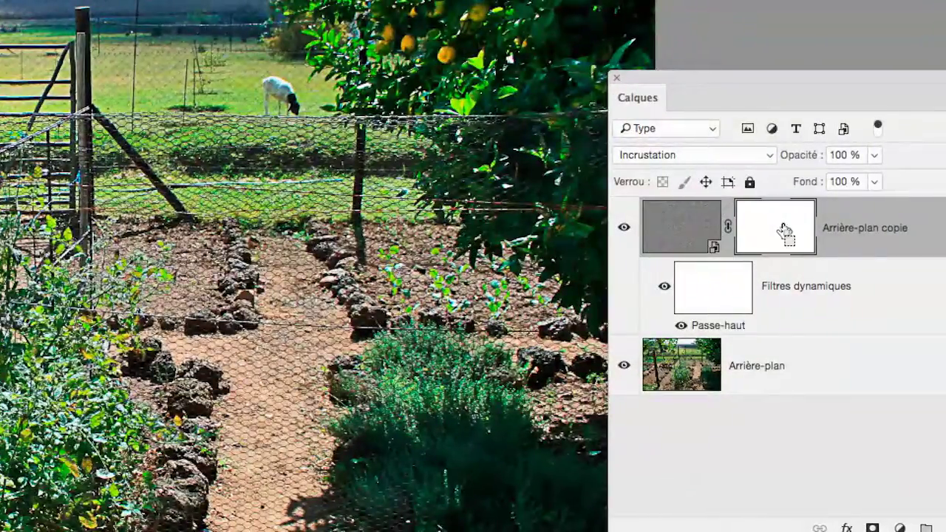
Paint a 624 px black brush stroke across the mask top and toggle the sharpening layer to compare.
{"action": "key", "text": "b"}
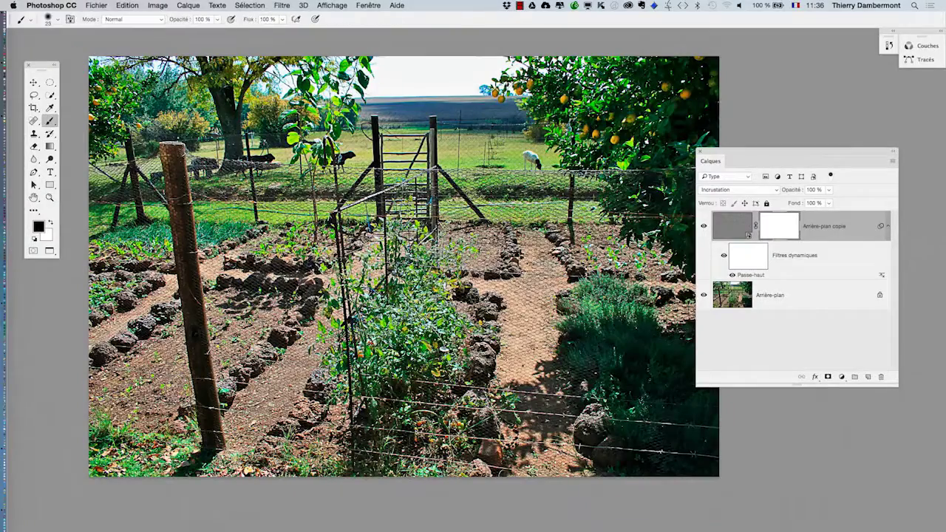
{"action": "mouse_move", "coordinate": [283, 253]}
{"action": "left_mouse_down"}
{"action": "mouse_move", "coordinate": [325, 244]}
{"action": "mouse_move", "coordinate": [292, 235]}
{"action": "left_mouse_up"}
{"action": "left_click_drag", "start_coordinate": [728, 137], "coordinate": [159, 178]}
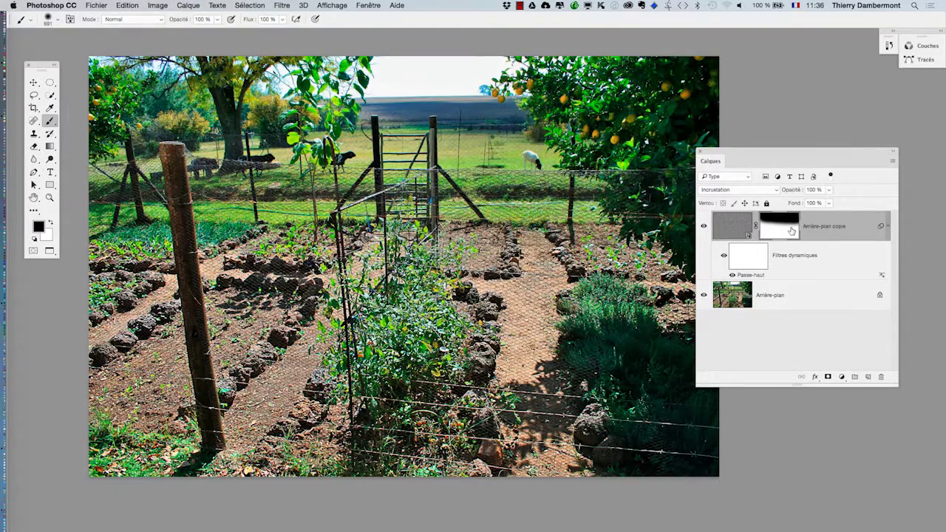
{"action": "left_click_drag", "start_coordinate": [739, 156], "coordinate": [807, 153]}
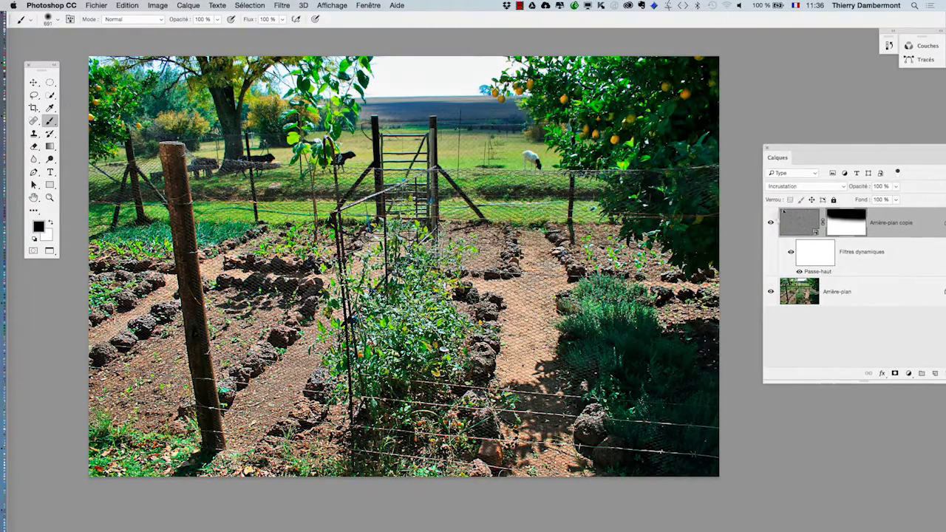
{"action": "left_click", "coordinate": [772, 224]}
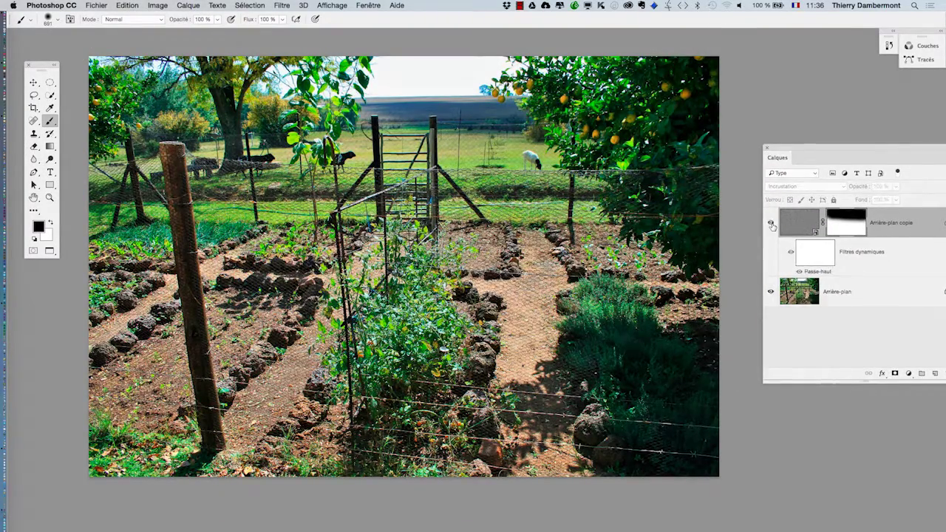
{"action": "left_click", "coordinate": [772, 224]}
{"action": "left_click", "coordinate": [771, 224]}
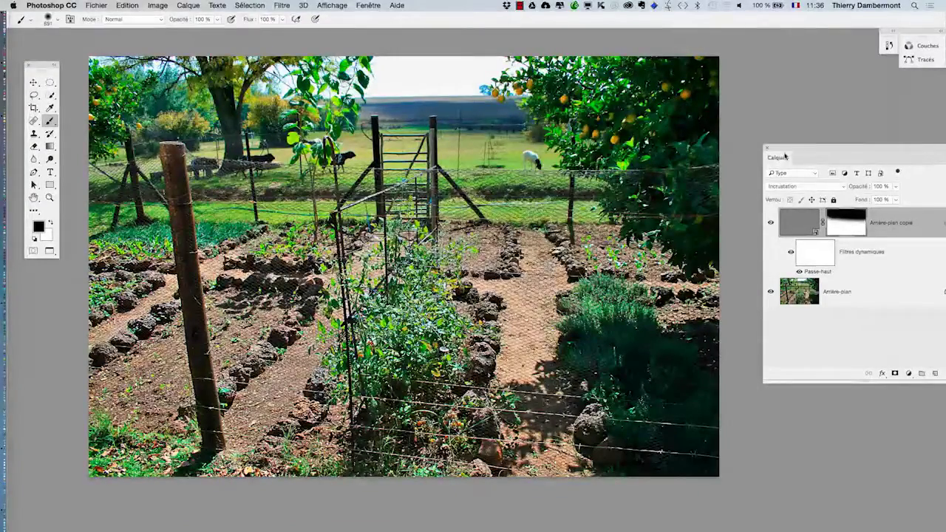
Undo the stroke, decline the pixelate warning, and select the sharpening layer's mask.
{"action": "left_click_drag", "start_coordinate": [785, 156], "coordinate": [716, 138]}
{"action": "left_click", "coordinate": [735, 204]}
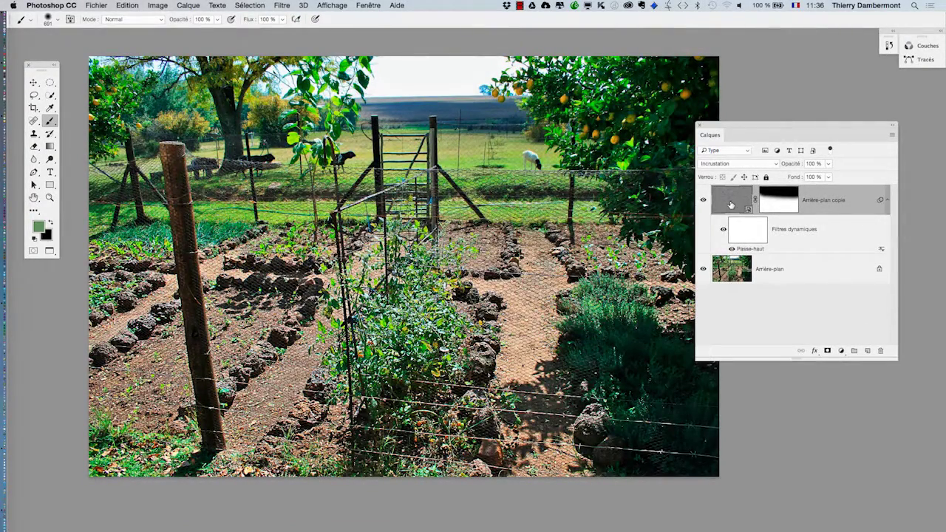
{"action": "key", "text": "ctrl+z"}
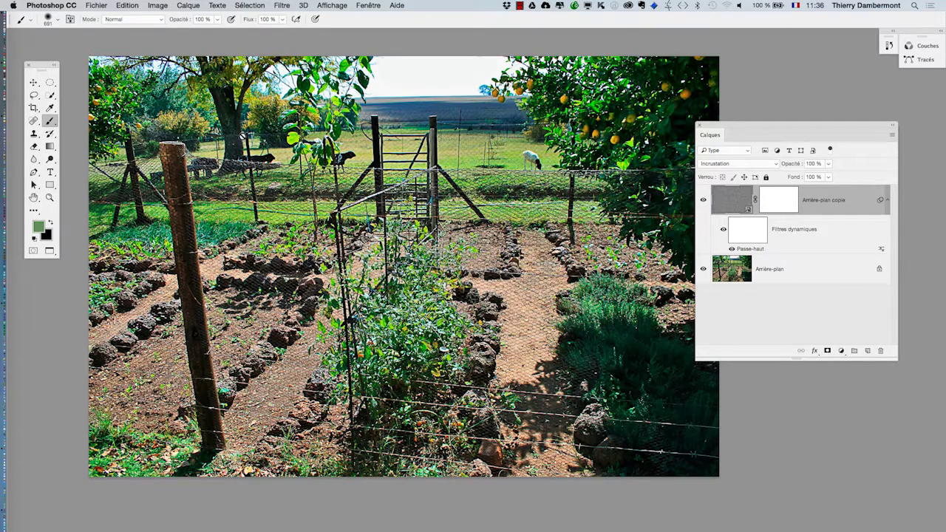
{"action": "left_click", "coordinate": [250, 161]}
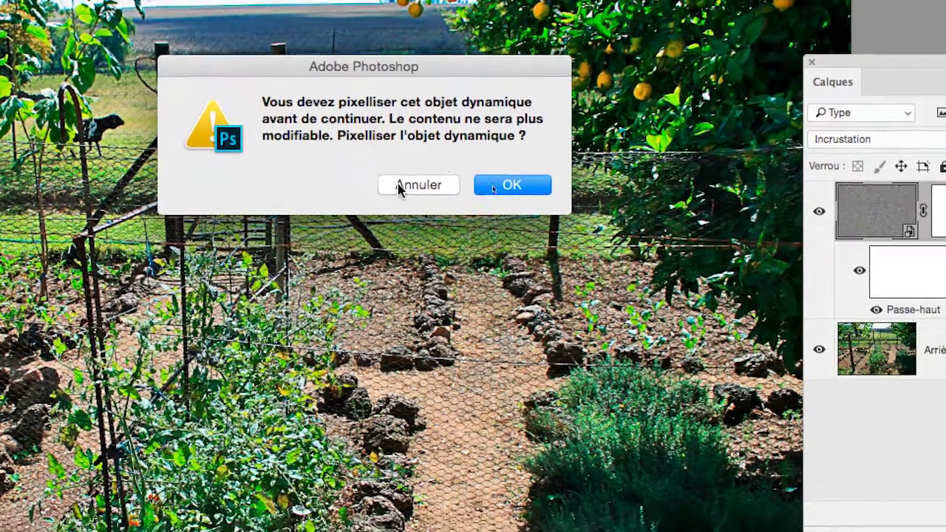
{"action": "left_click", "coordinate": [432, 212]}
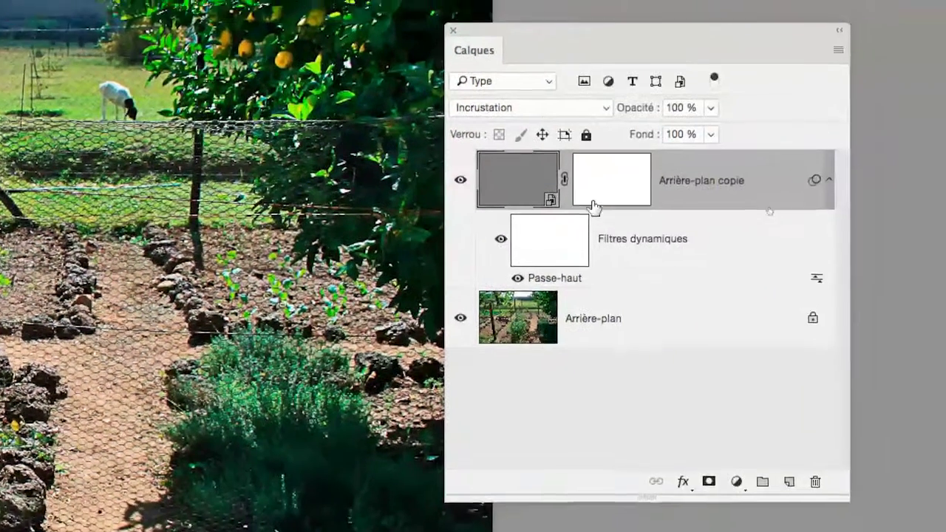
{"action": "left_click", "coordinate": [594, 202]}
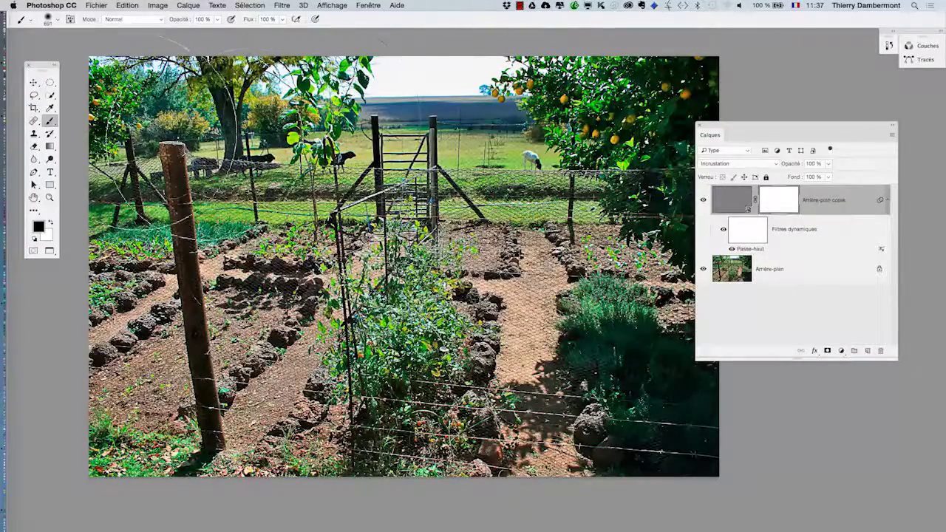
Draw a black gradient across the top of the mask and set the Passe-haut radius to 2,8 pixels.
{"action": "left_click_drag", "start_coordinate": [310, 125], "coordinate": [769, 141]}
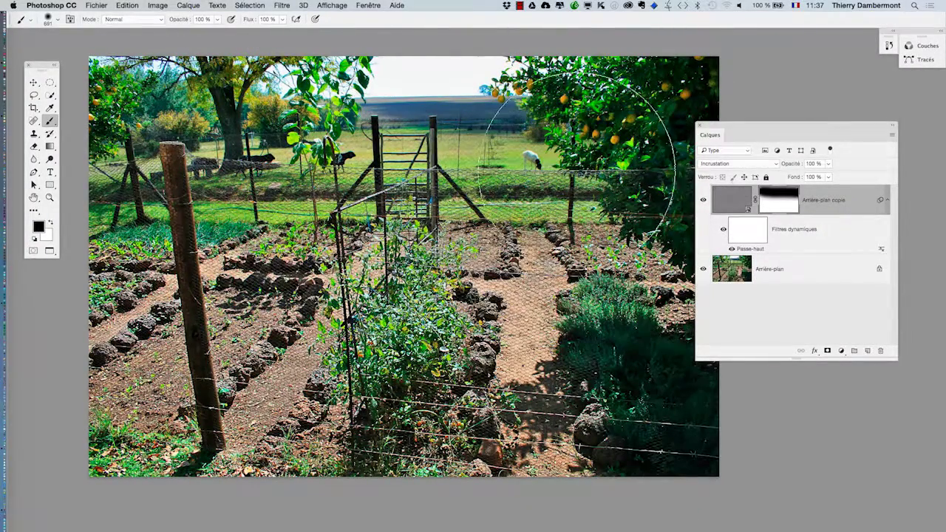
{"action": "double_click", "coordinate": [750, 249]}
{"action": "left_click_drag", "start_coordinate": [427, 87], "coordinate": [675, 62]}
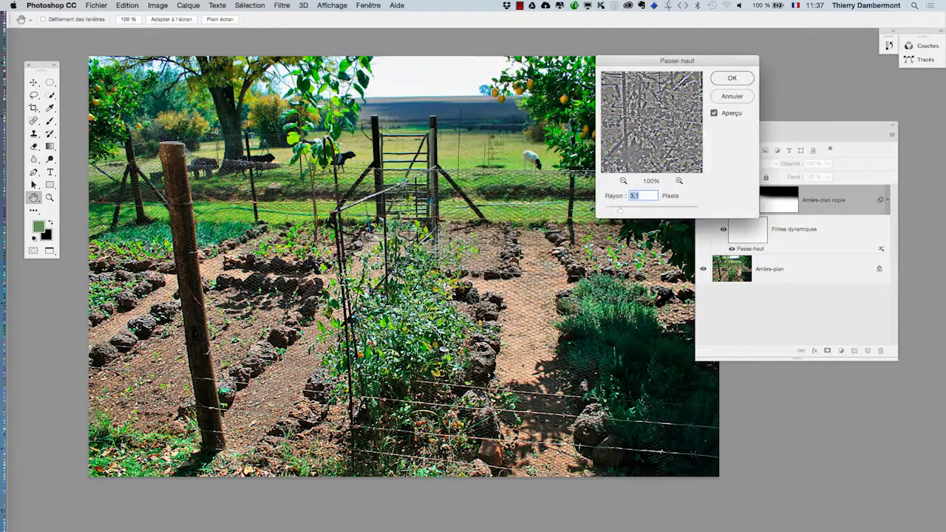
{"action": "left_click_drag", "start_coordinate": [620, 210], "coordinate": [606, 211]}
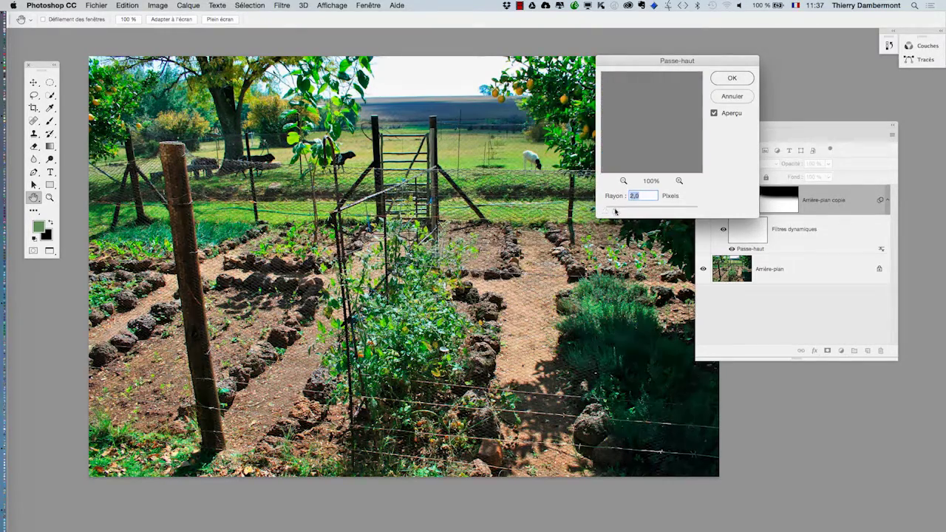
{"action": "left_click", "coordinate": [732, 77]}
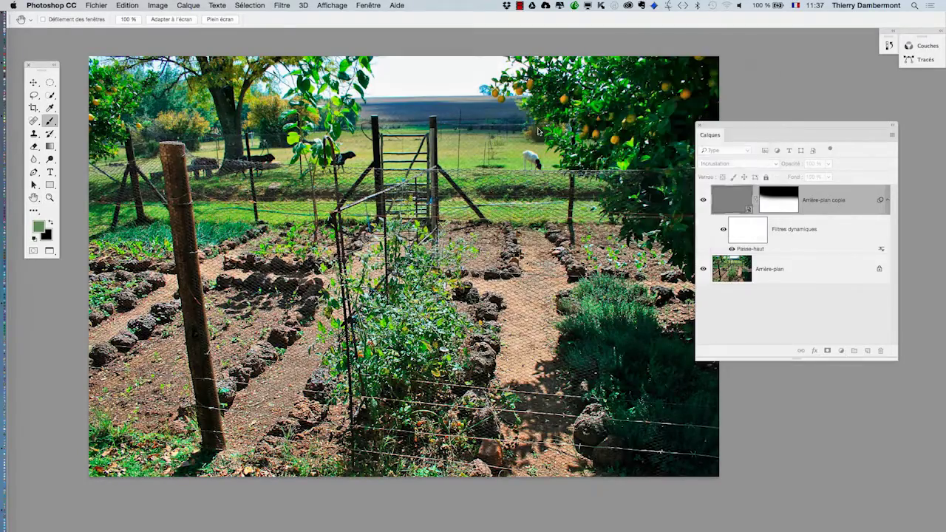
Zoom in and pan to inspect the garden photo's left edge.
{"action": "left_click", "coordinate": [50, 198]}
{"action": "left_click", "coordinate": [465, 296]}
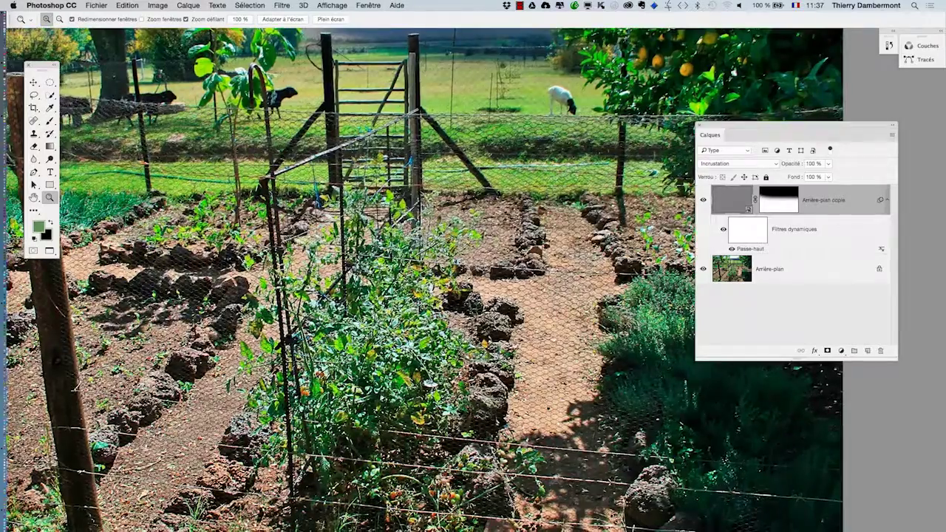
{"action": "left_click_drag", "start_coordinate": [370, 295], "coordinate": [525, 281]}
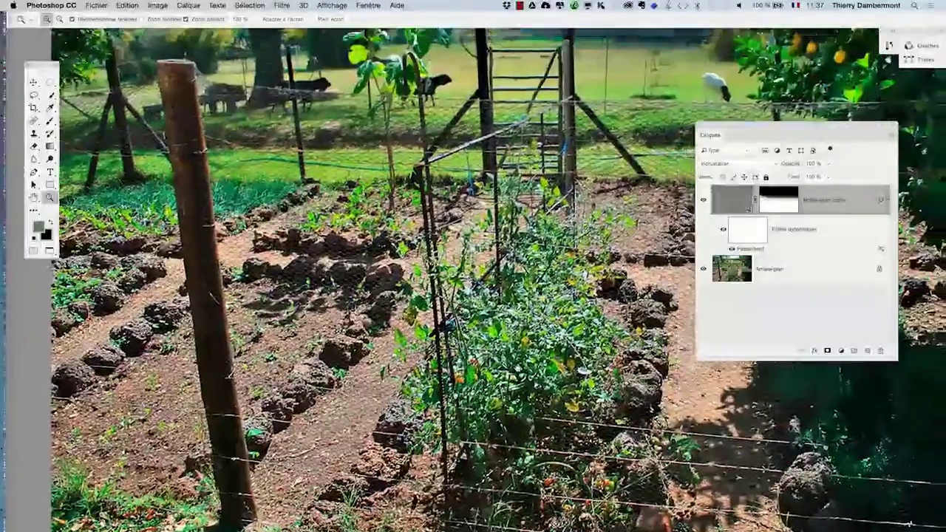
{"action": "scroll", "coordinate": [474, 296], "scroll_direction": "up", "scroll_amount": 3}
{"action": "scroll", "coordinate": [473, 296], "scroll_direction": "up", "scroll_amount": 3}
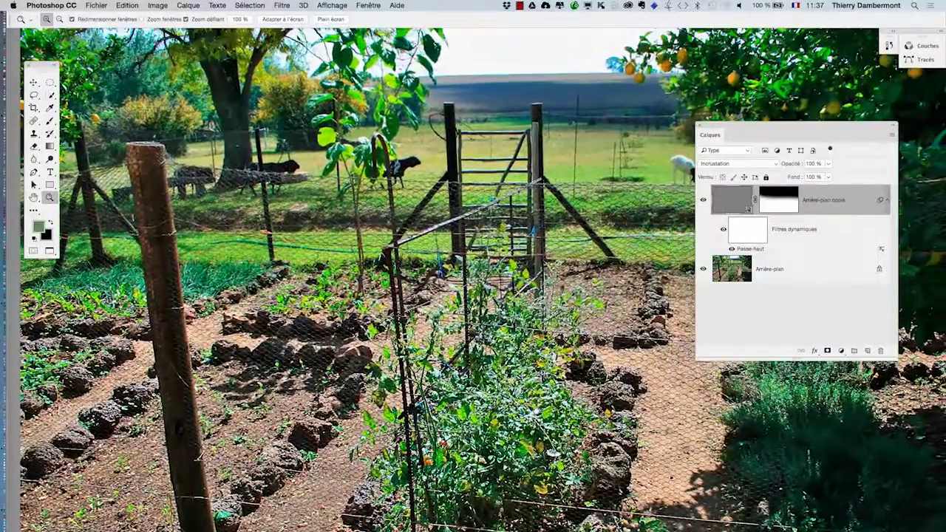
{"action": "scroll", "coordinate": [536, 412], "scroll_direction": "down", "scroll_amount": 2}
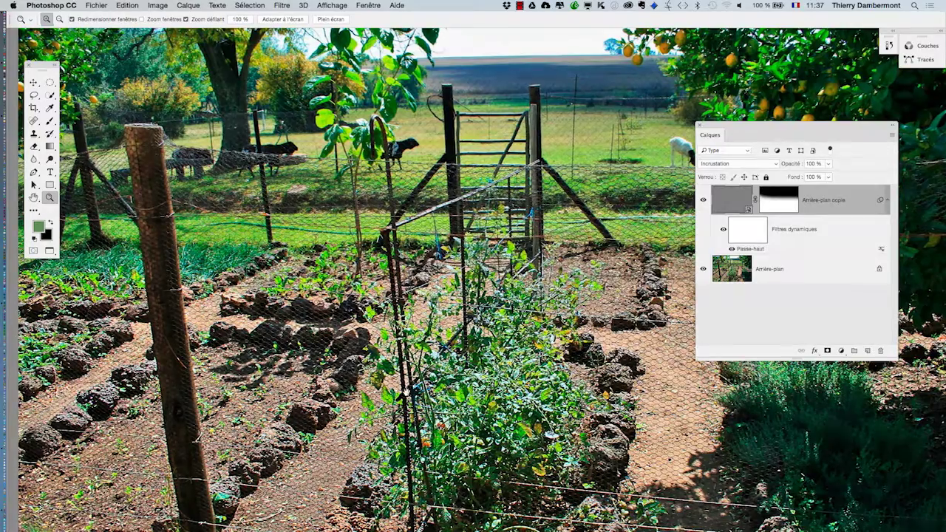
{"action": "left_click_drag", "start_coordinate": [387, 413], "coordinate": [484, 325]}
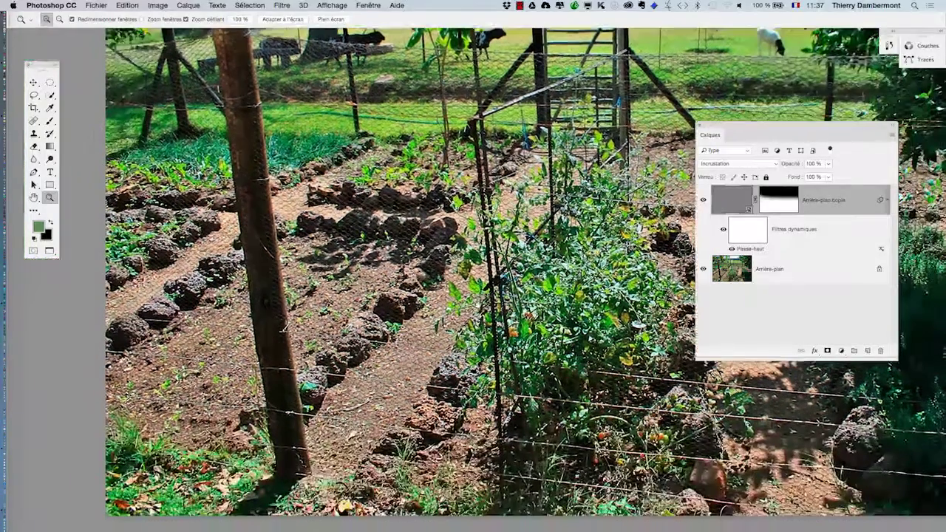
Lower the Passe-haut radius to 0,8 pixels and show the sharpening layer again.
{"action": "double_click", "coordinate": [749, 250]}
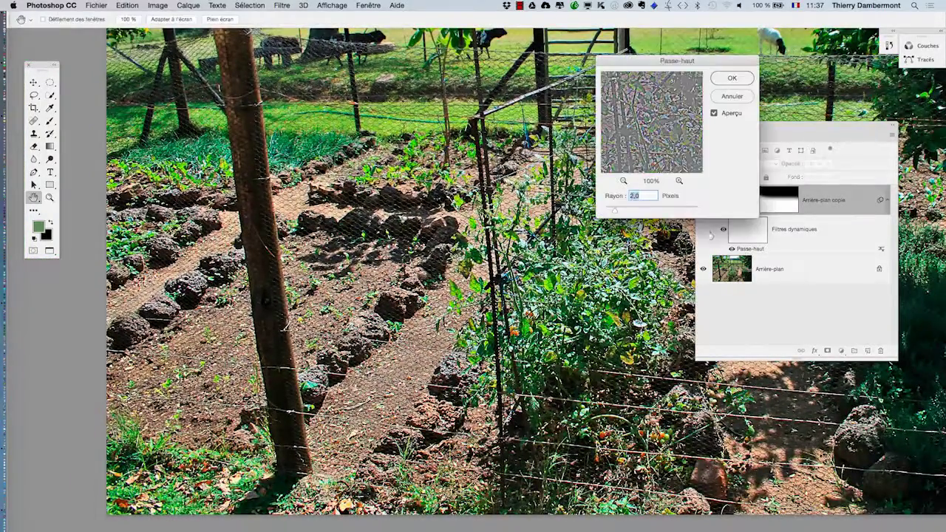
{"action": "left_click_drag", "start_coordinate": [613, 212], "coordinate": [630, 212]}
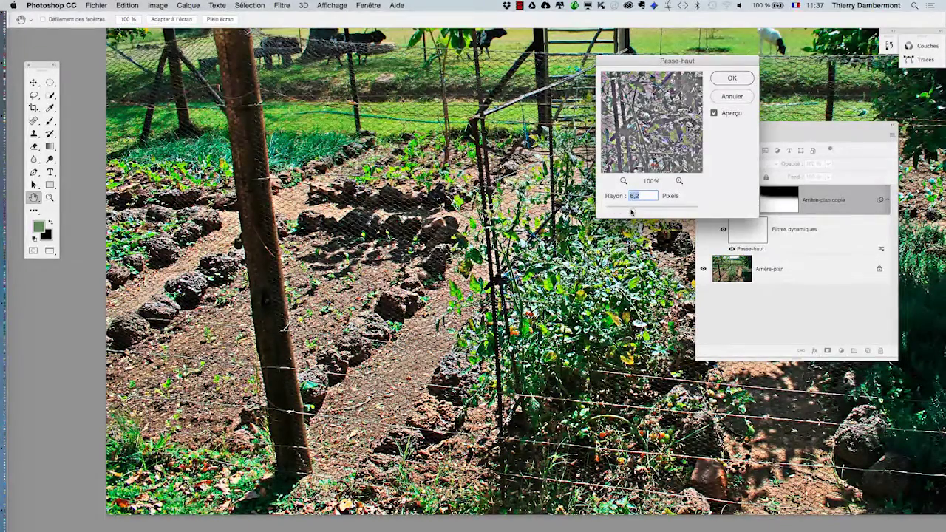
{"action": "left_click_drag", "start_coordinate": [620, 212], "coordinate": [610, 212]}
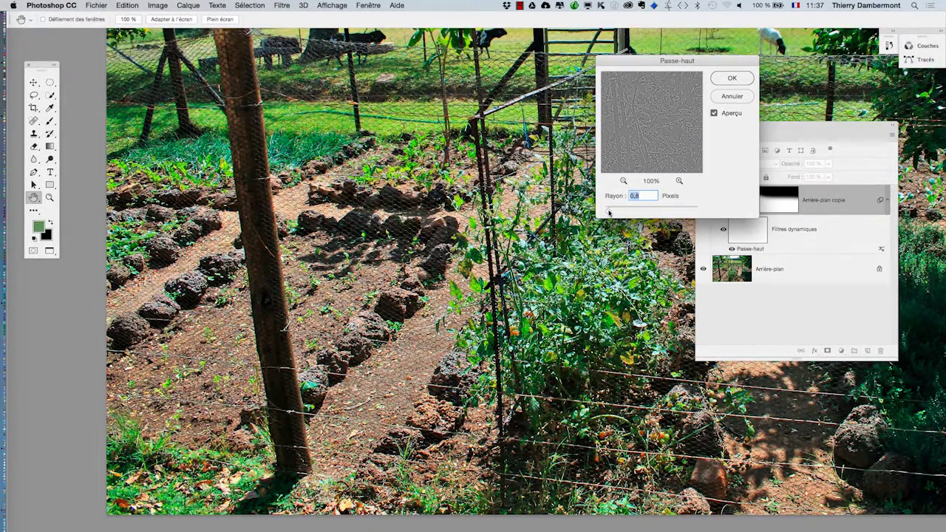
{"action": "left_click", "coordinate": [731, 78]}
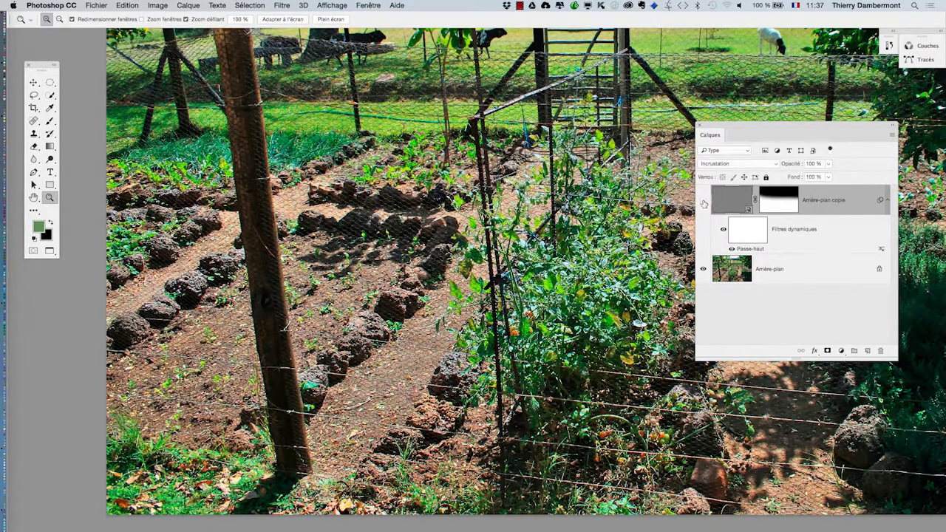
{"action": "left_click", "coordinate": [704, 201]}
Compare the photo with the sharpening layer hidden and its mask disabled, leaving both back on.
{"action": "left_click", "coordinate": [704, 201]}
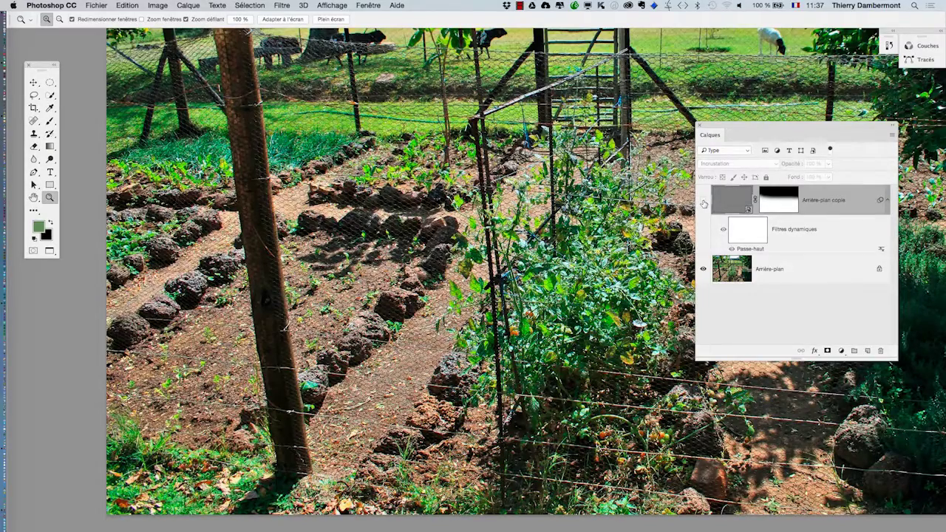
{"action": "left_click", "coordinate": [704, 202]}
{"action": "left_click", "coordinate": [704, 201]}
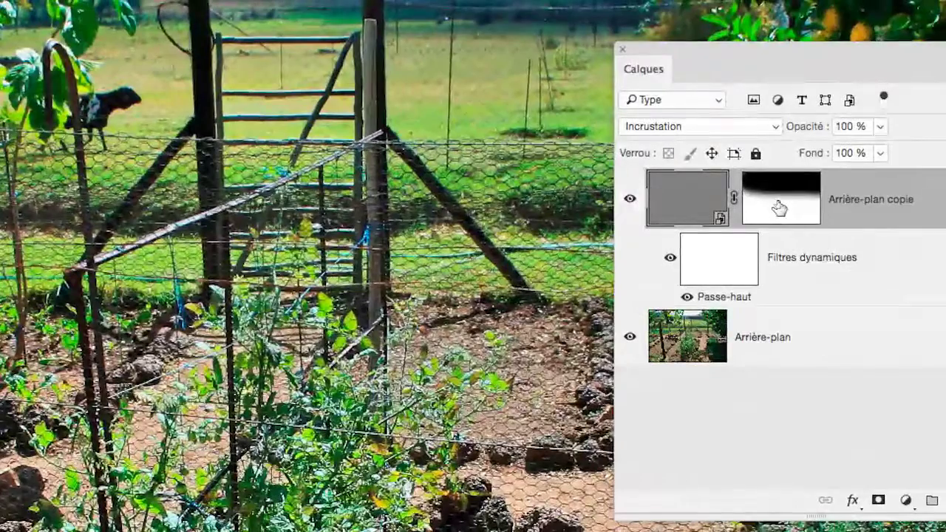
{"action": "left_click", "coordinate": [780, 208], "text": "shift"}
{"action": "left_click", "coordinate": [780, 208], "text": "shift"}
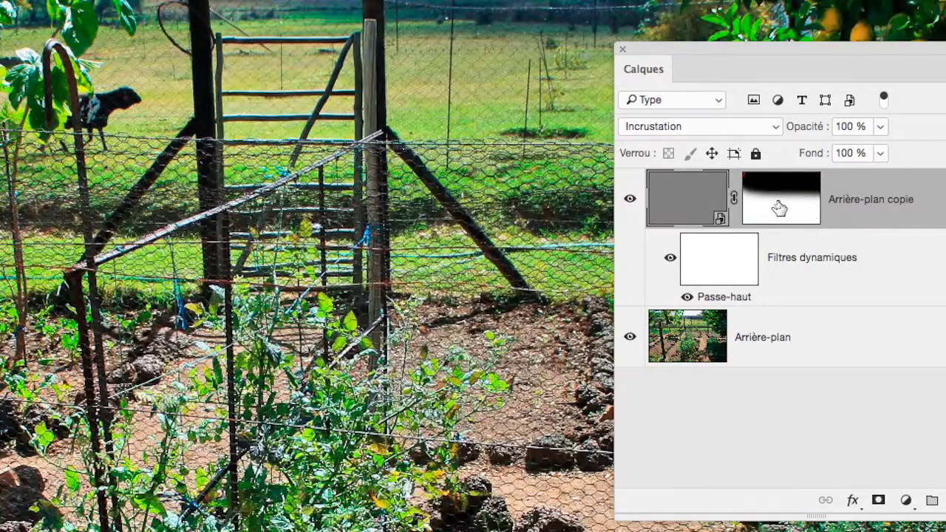
{"action": "left_click", "coordinate": [780, 208], "text": "shift"}
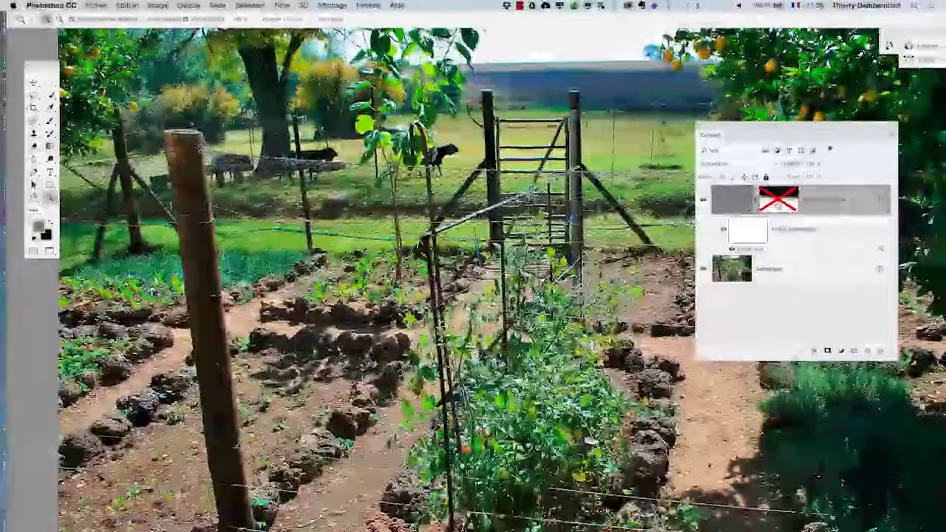
{"action": "left_click", "coordinate": [778, 206], "text": "shift"}
{"action": "left_click", "coordinate": [777, 207], "text": "shift"}
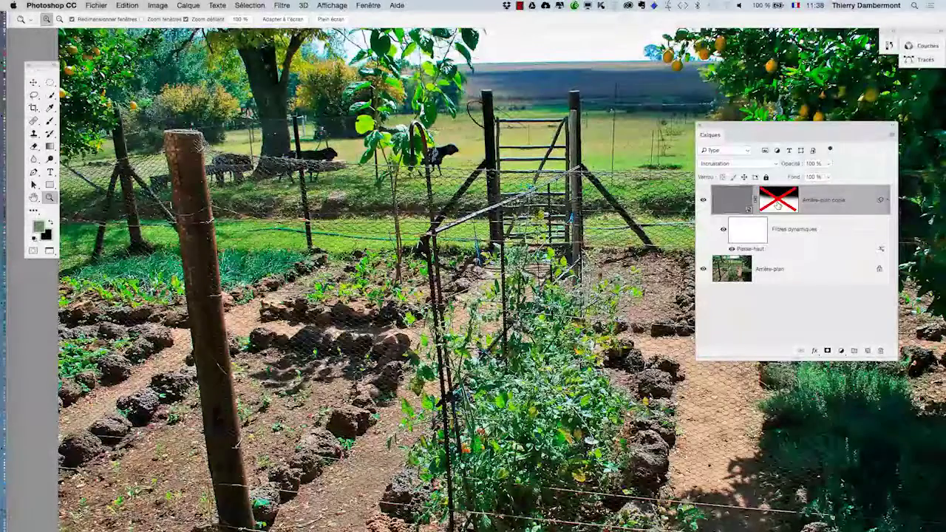
{"action": "left_click", "coordinate": [778, 207], "text": "shift"}
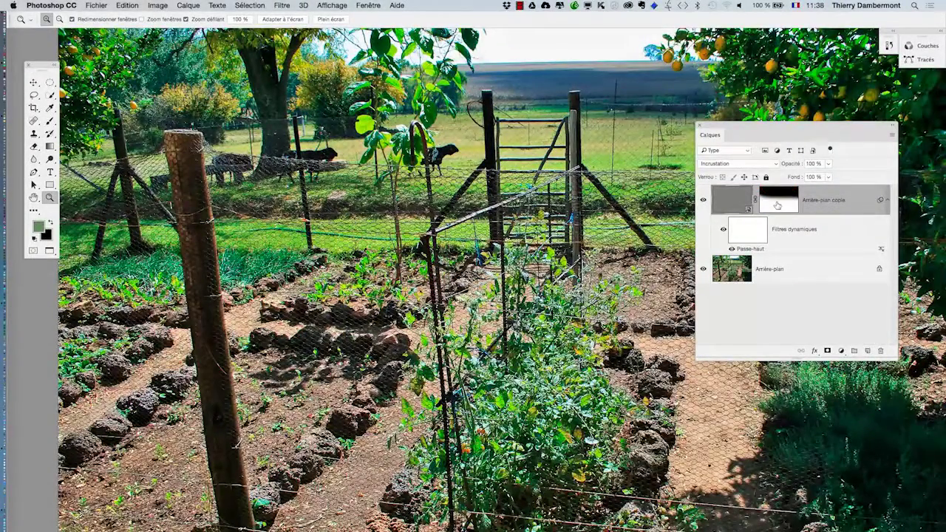
Zoom out to the whole photo and bring up saving as vegetable-and-herb-garden.psd in Photoshop format.
{"action": "left_click", "coordinate": [609, 263], "text": "alt"}
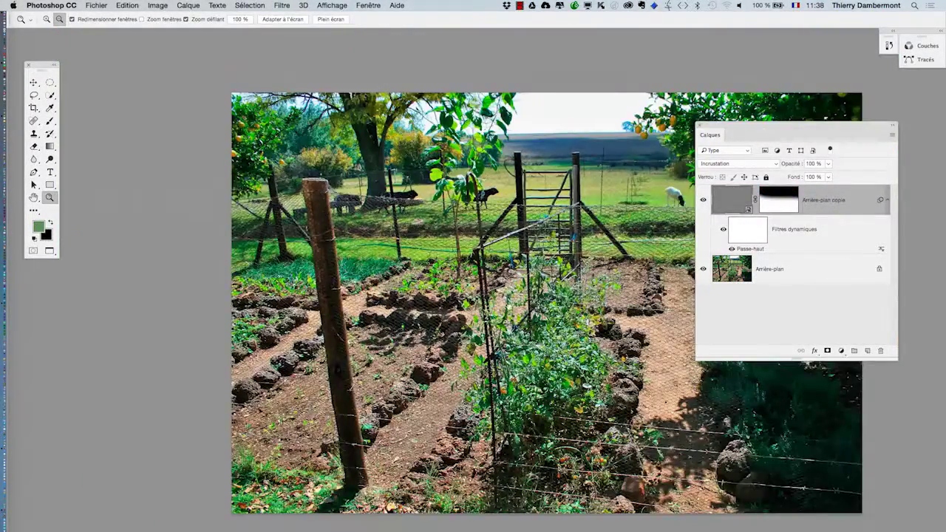
{"action": "scroll", "coordinate": [547, 303], "scroll_direction": "right", "scroll_amount": 5}
{"action": "scroll", "coordinate": [548, 303], "scroll_direction": "down", "scroll_amount": 2}
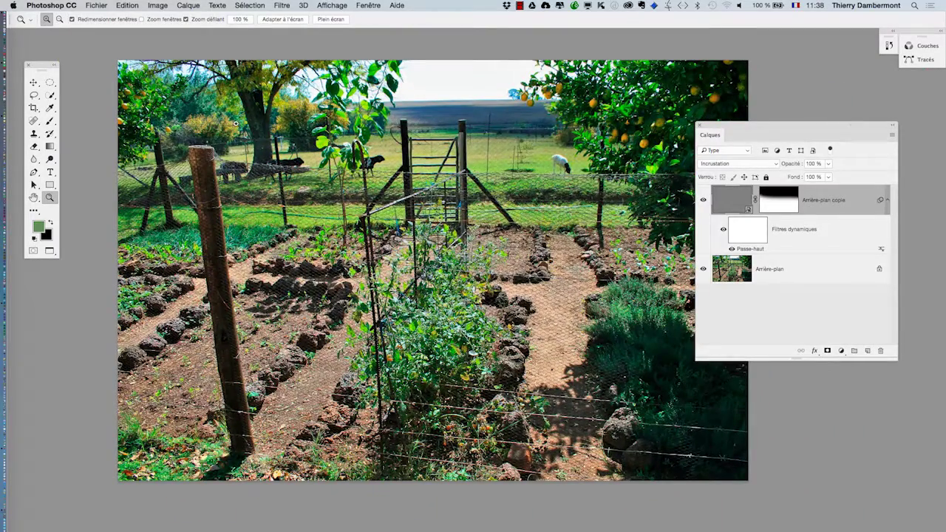
{"action": "key", "text": "super+w"}
{"action": "key", "text": "Return"}
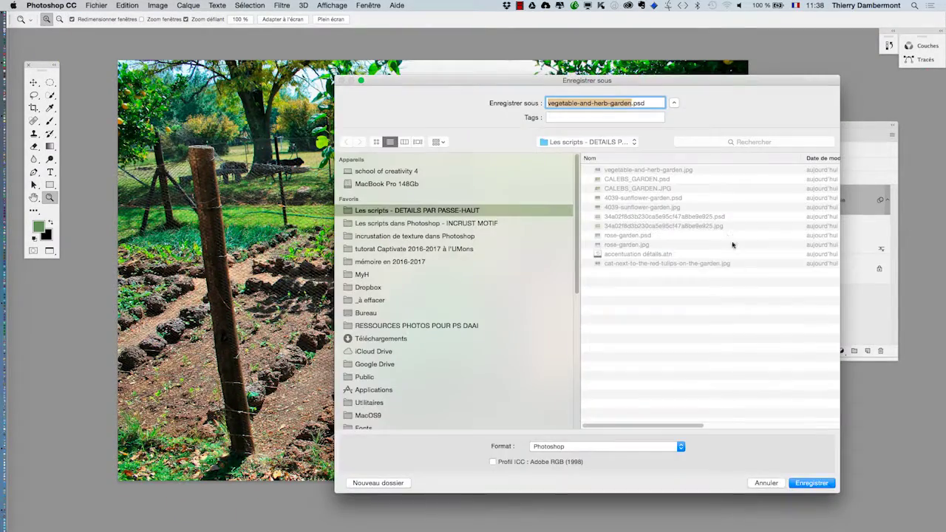